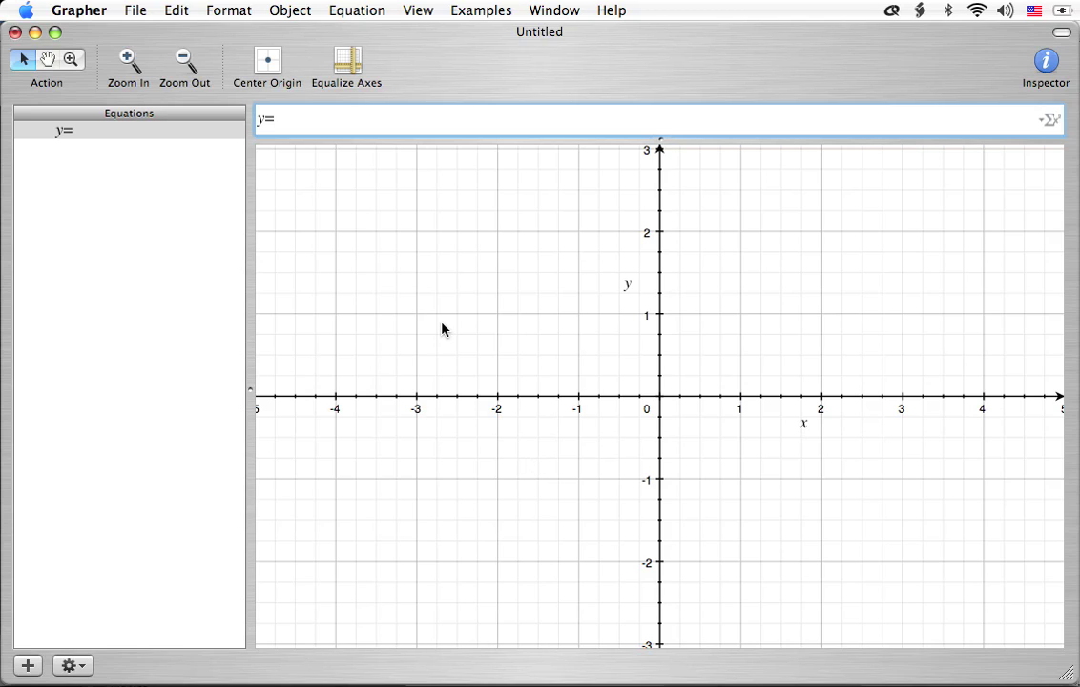
Replace the y= equation with an empty three-condition piecewise template from the equation palette.
key(BackSpace)
text(=)
click(1051, 119)
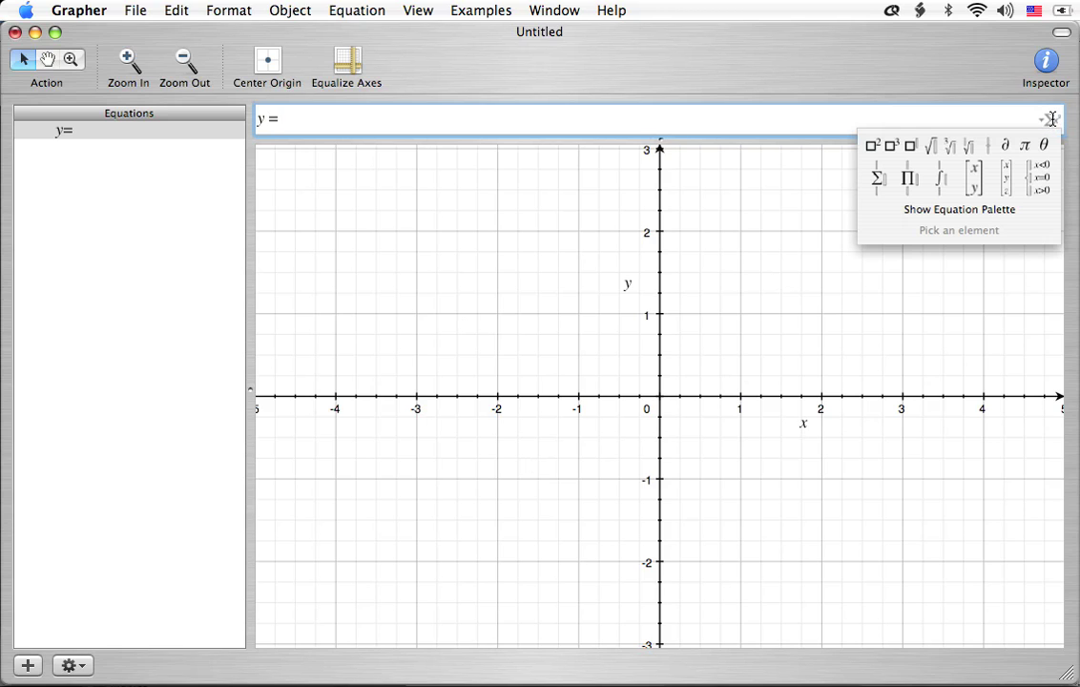
click(975, 211)
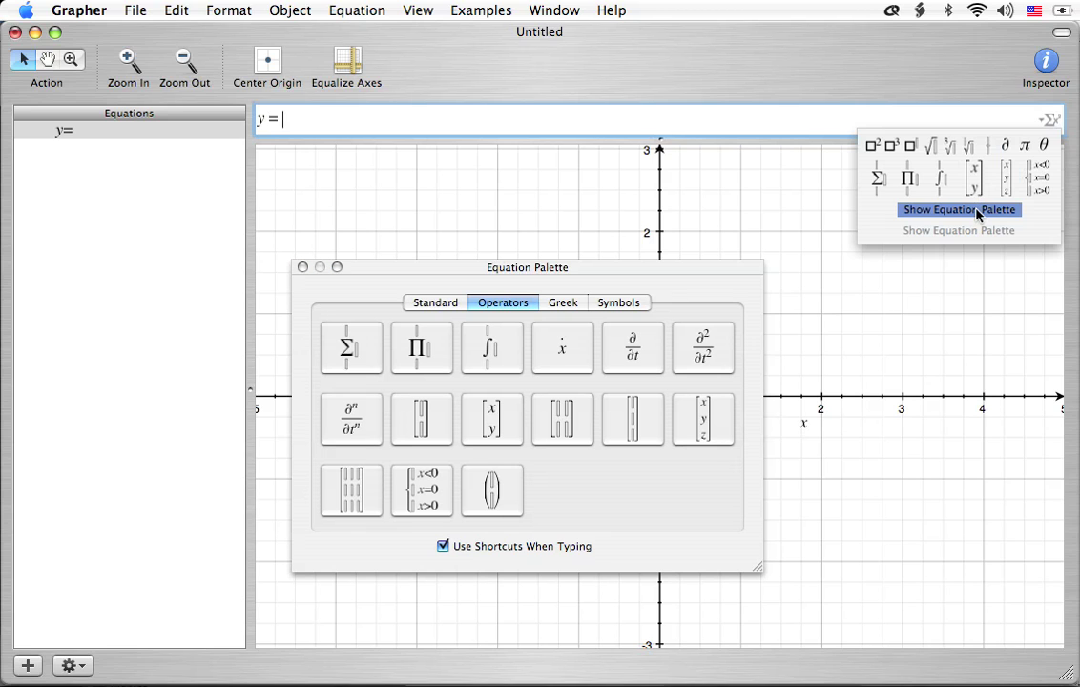
click(424, 501)
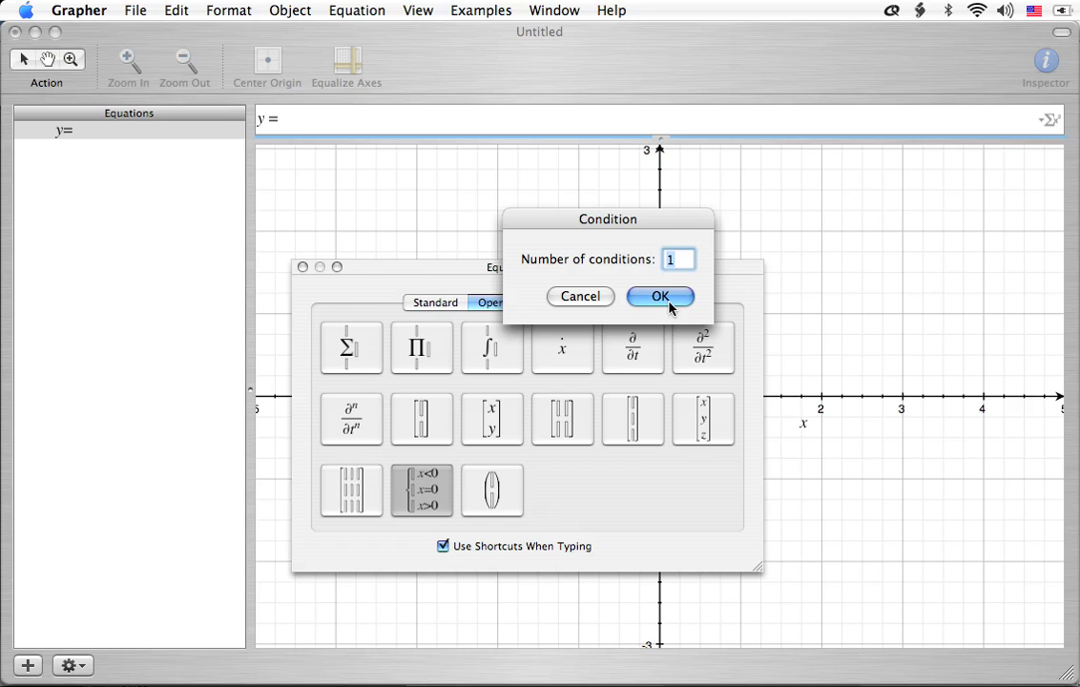
text(3)
click(668, 297)
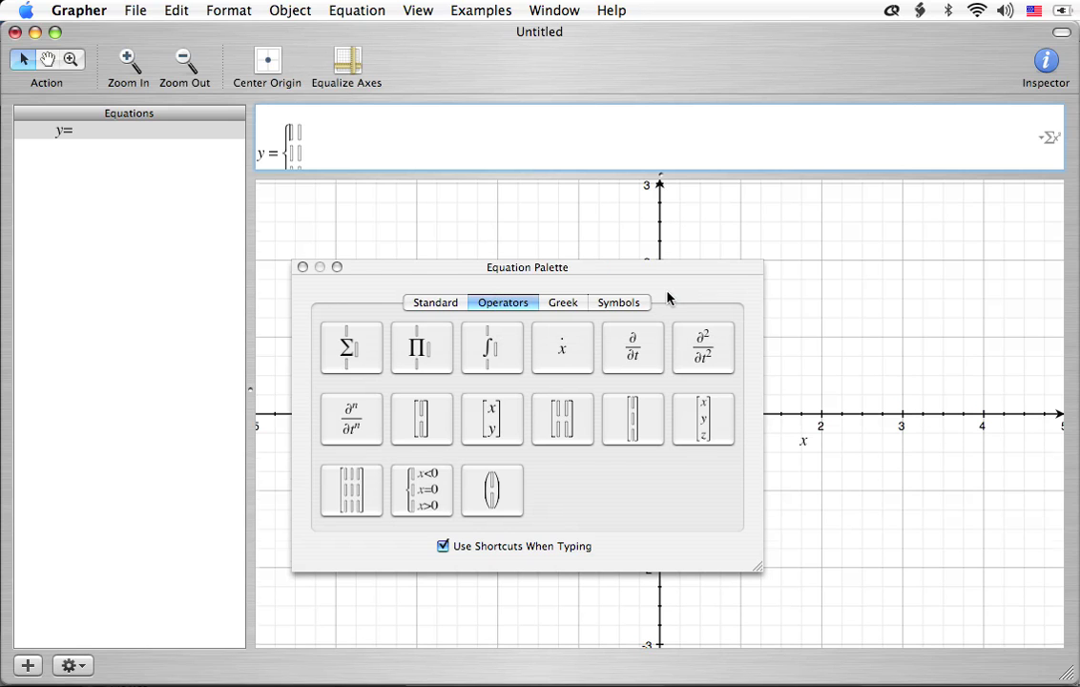
click(302, 269)
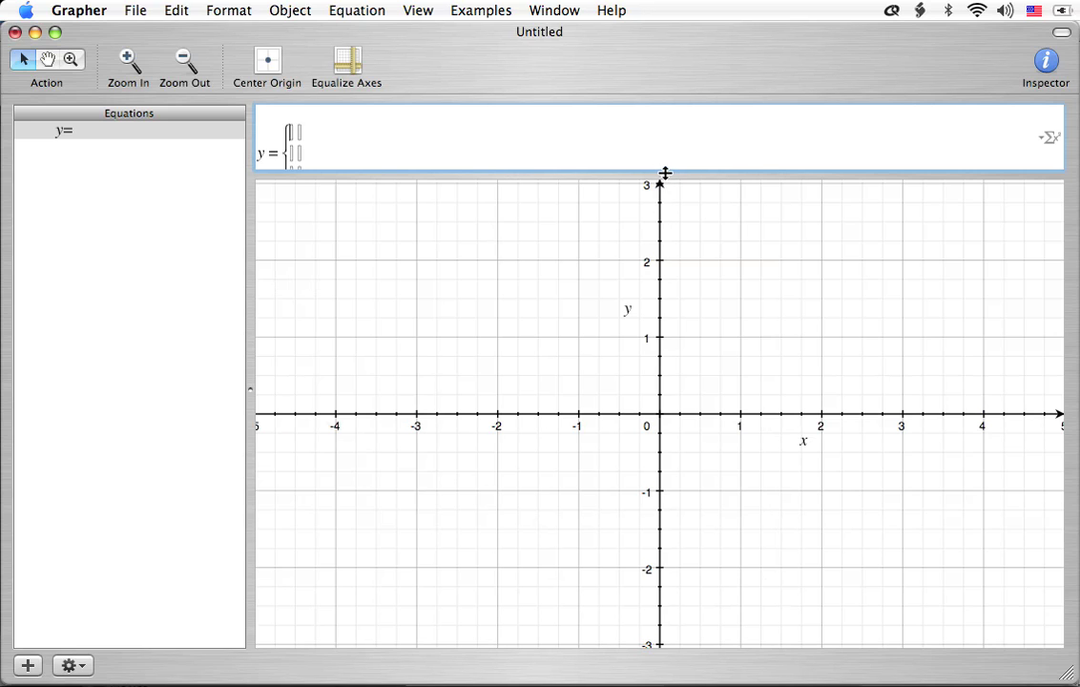
Enter the piecewise cases x, 2 and -2x + 2, then switch to the textbook PDF.
drag(653, 174, 654, 229)
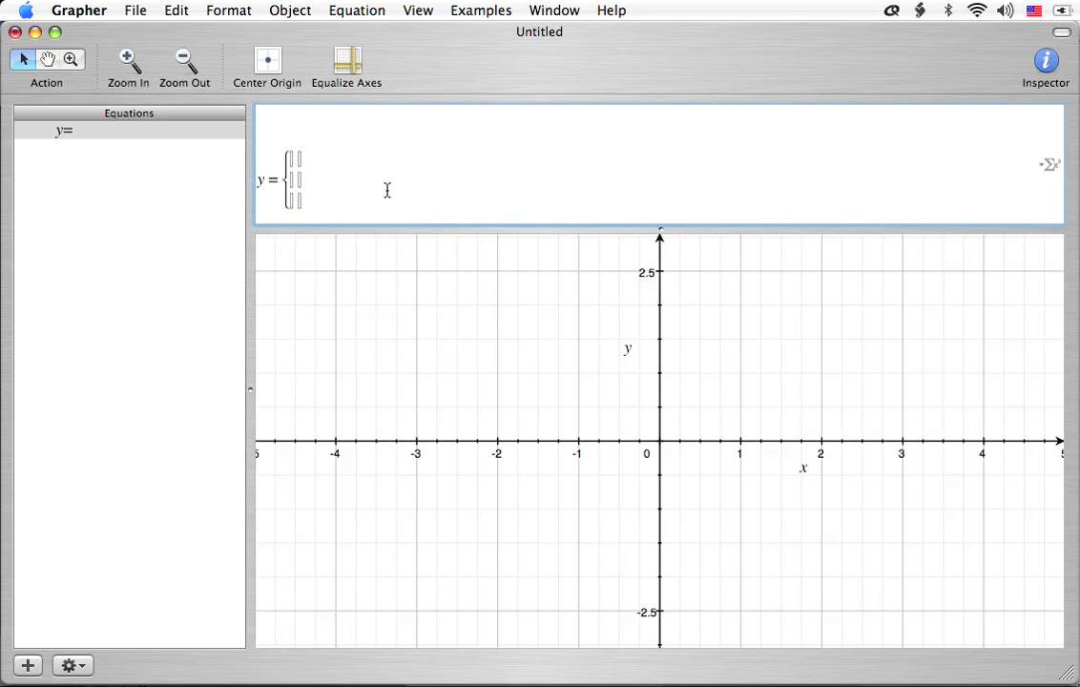
text(x)
key(Down)
text(2)
key(Down)
text(-2x + 2)
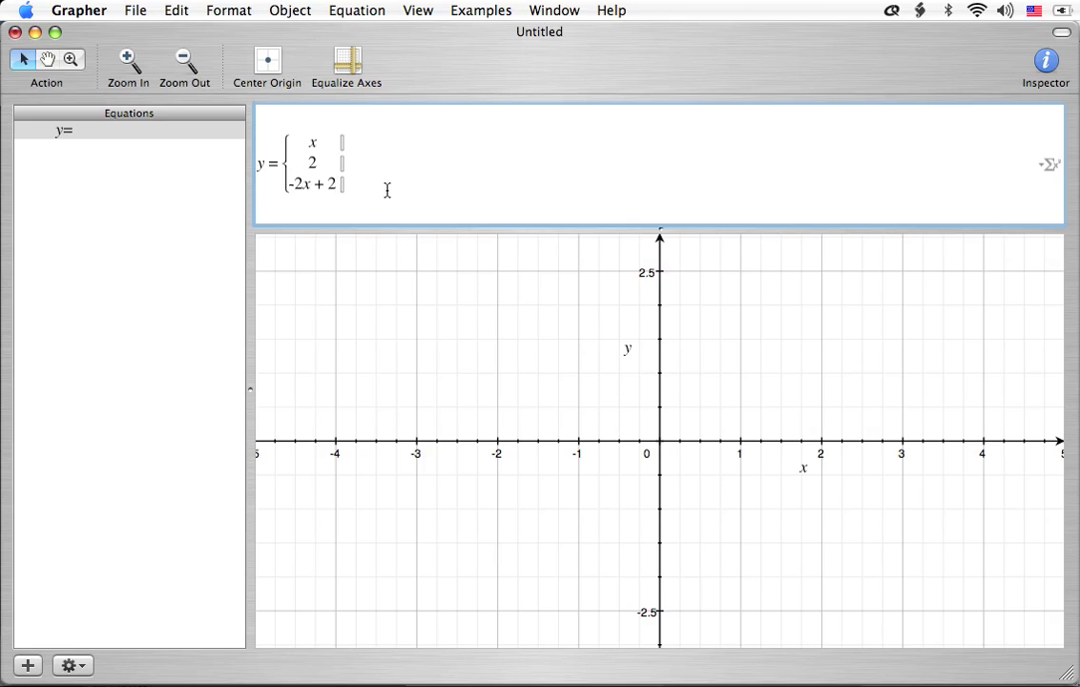
key(Tab)
key(Tab)
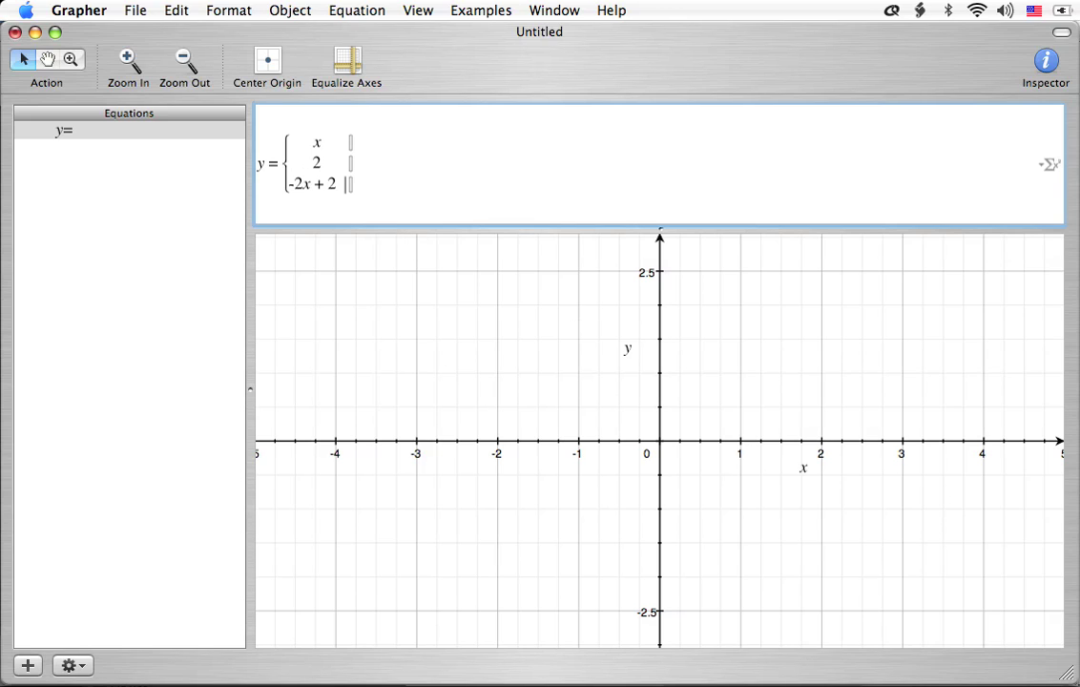
key(super+Tab)
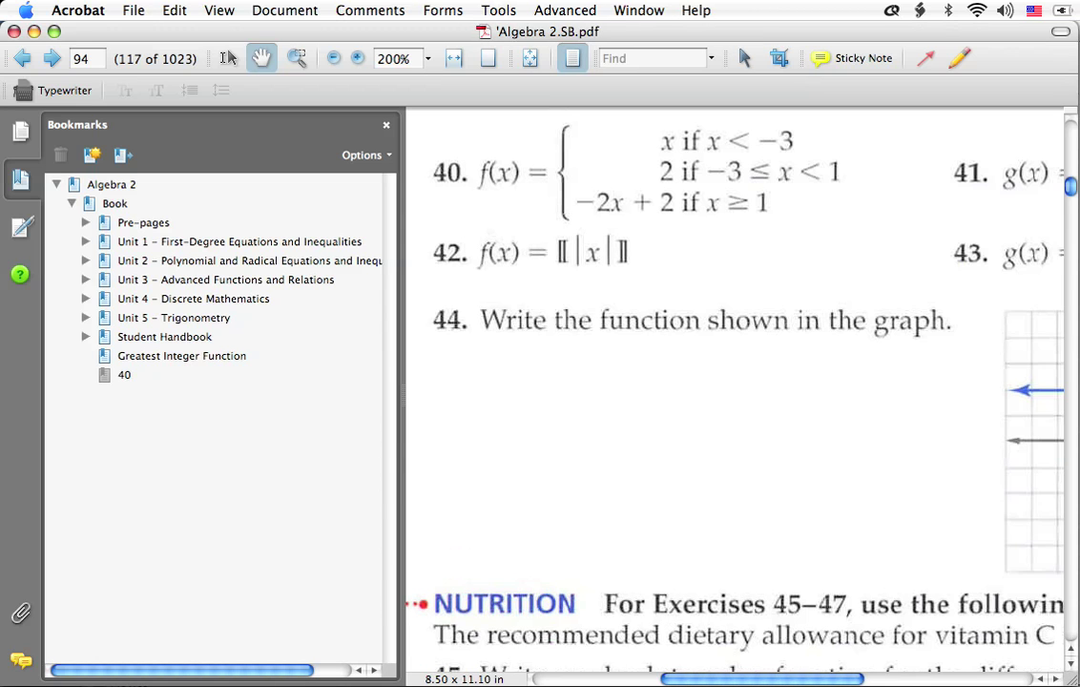
Type x < -3 as the first case's condition, comparing against the textbook exercise.
key(super+Tab)
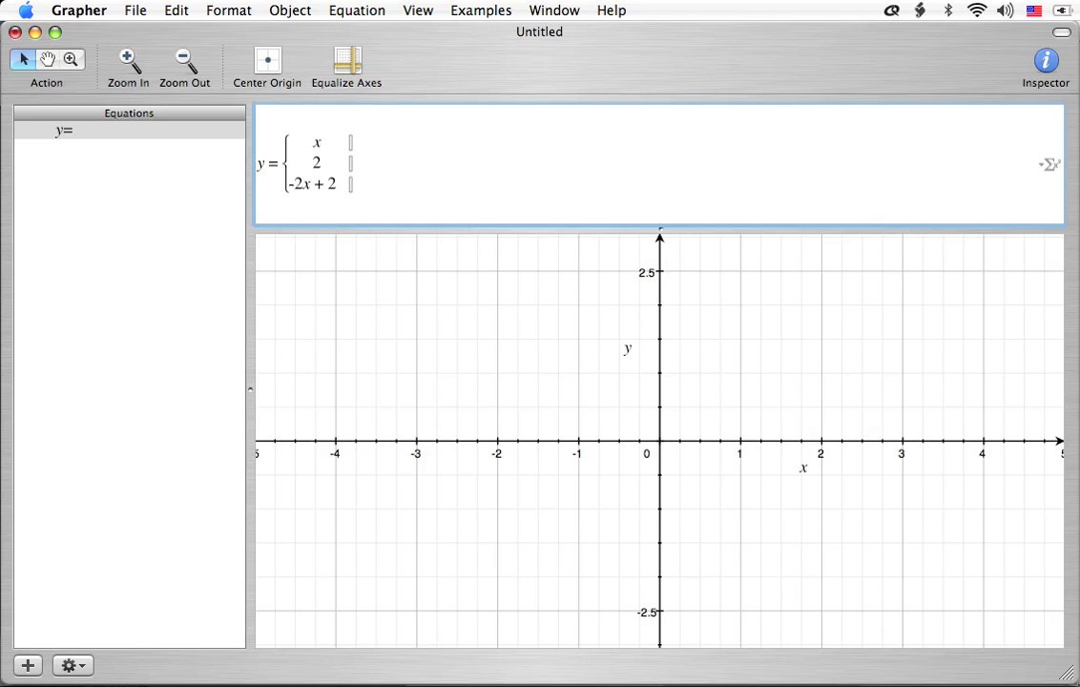
key(super+Tab)
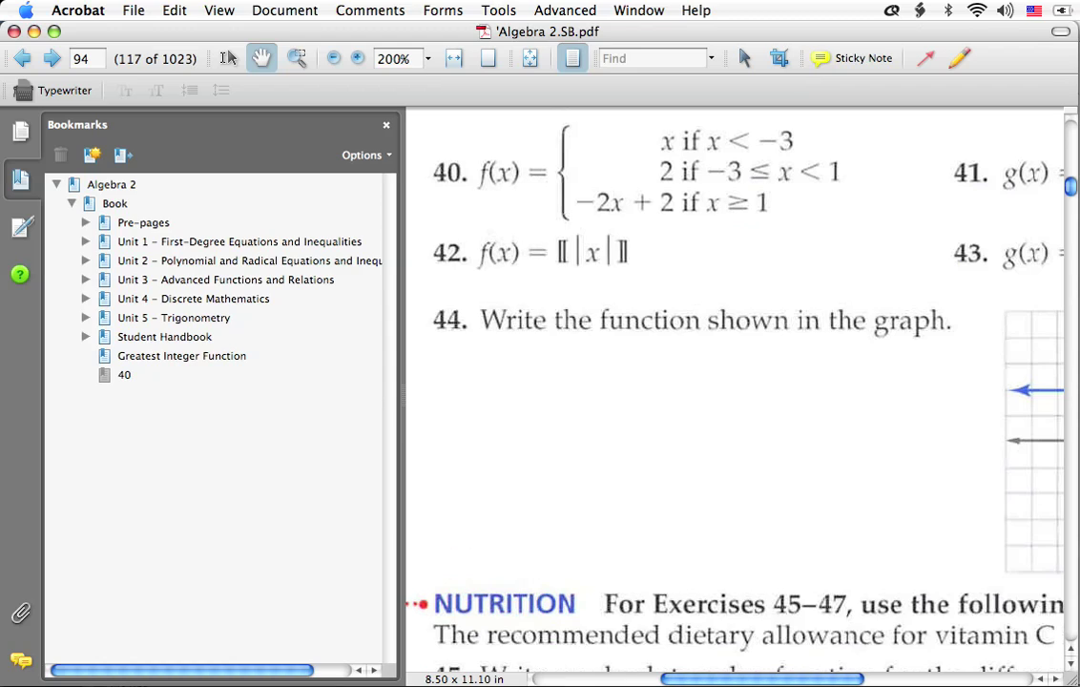
key(super+Tab)
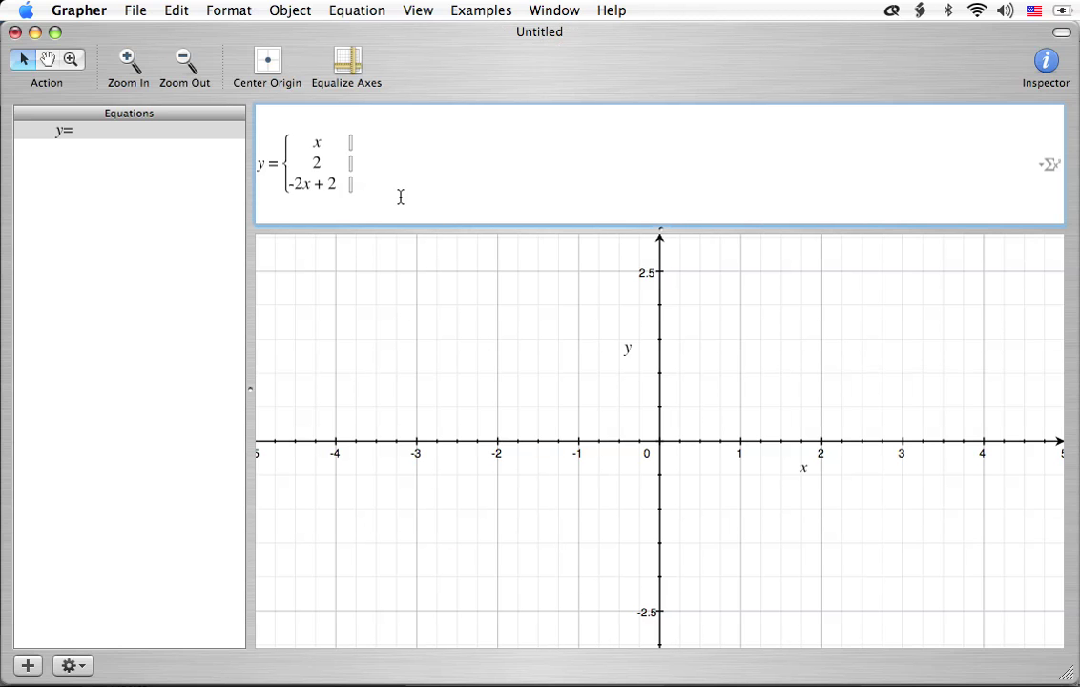
click(352, 147)
text(x < -)
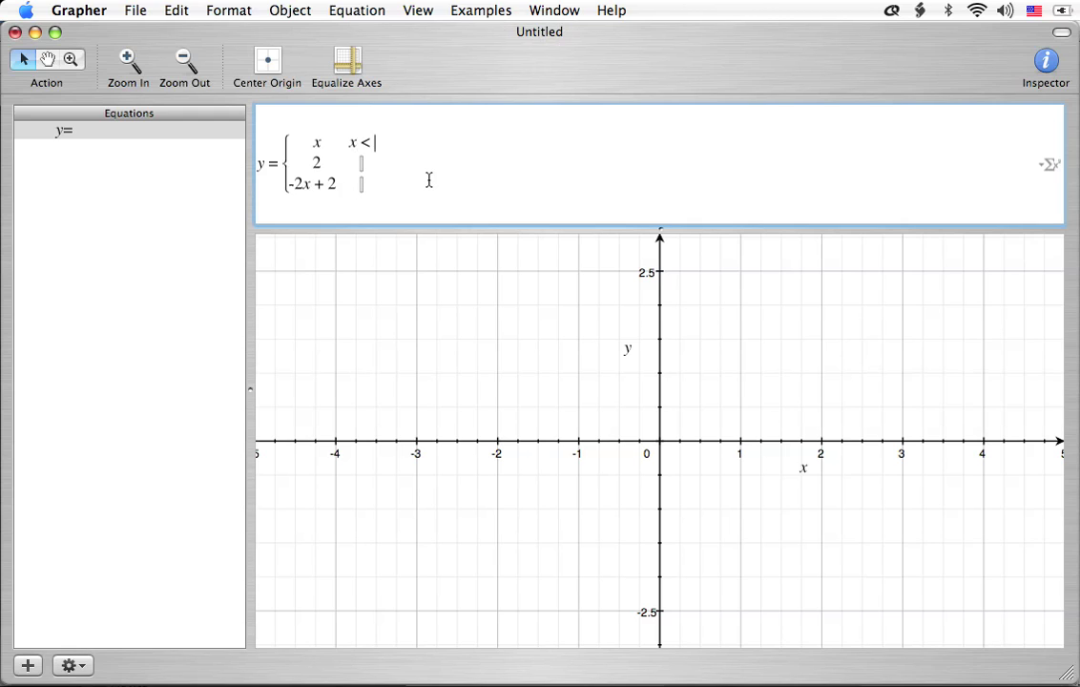
text(3)
key(super+Tab)
key(super+Tab)
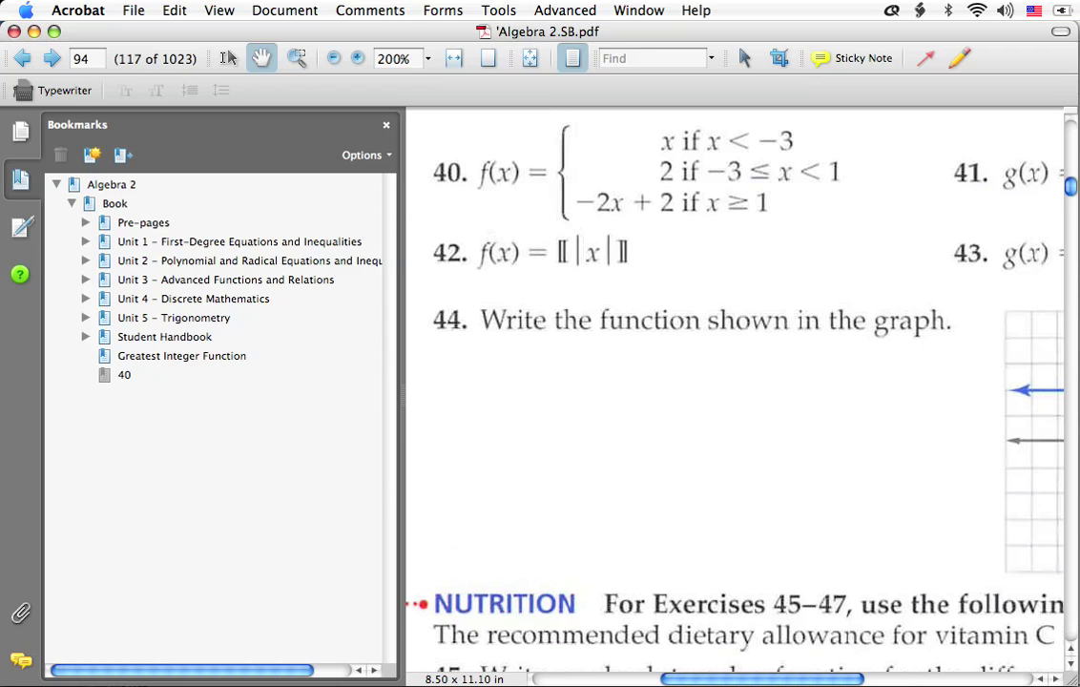
key(super+Tab)
key(Tab)
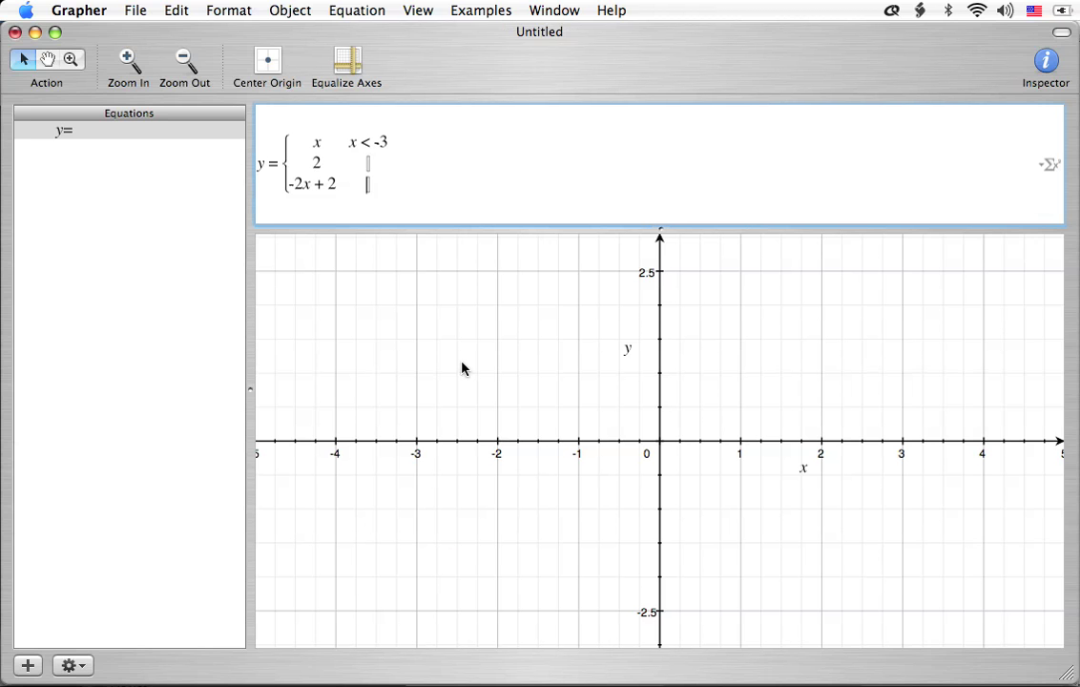
Enter conditions x ≥ 1 and -3 ≤ x ≤ 1 and submit, triggering a syntax error.
text(x)
text(≥)
text(1)
text(3)
text( <=x)
text(<=)
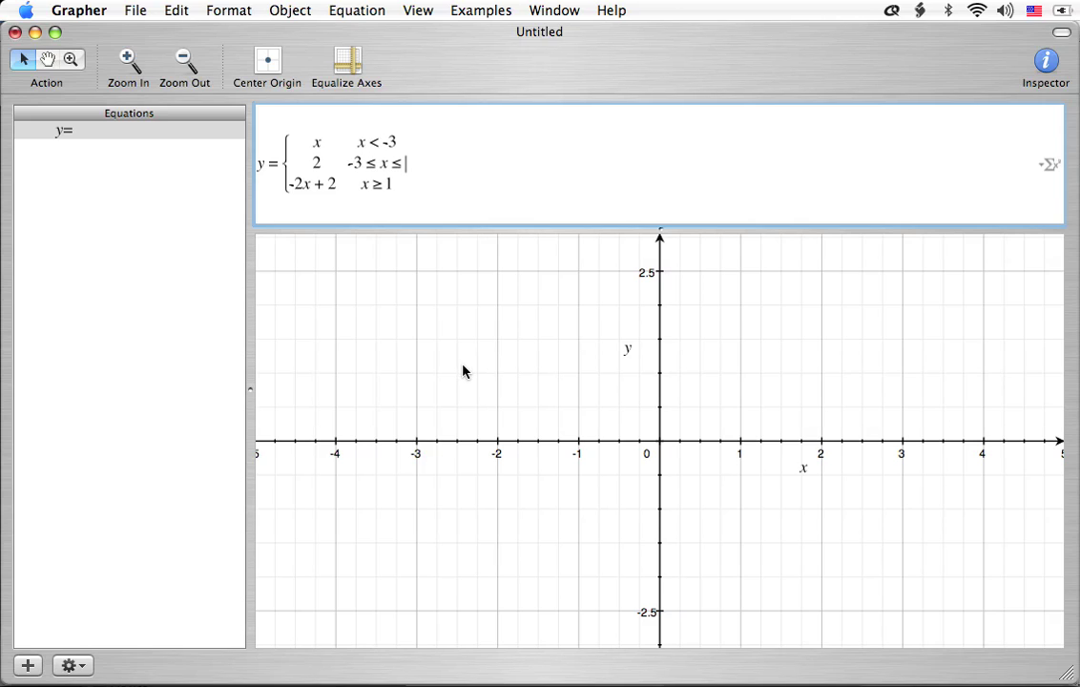
text( 1)
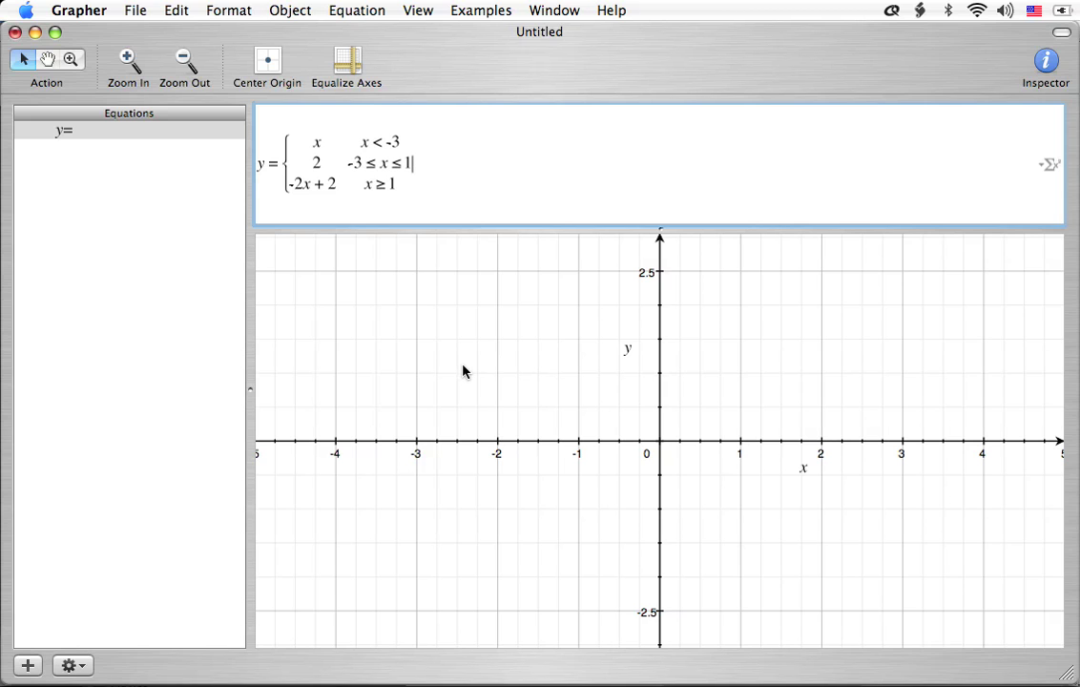
key(Return)
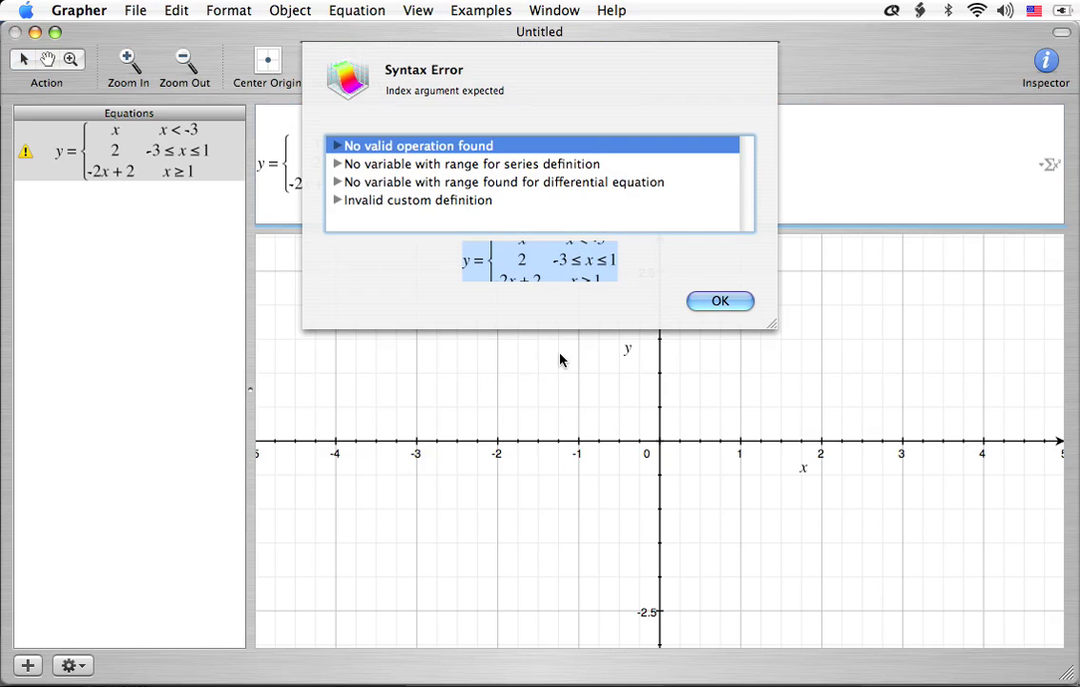
Dismiss the error and rewrite the middle condition as x>=-3 & x<1, then graph it.
click(731, 305)
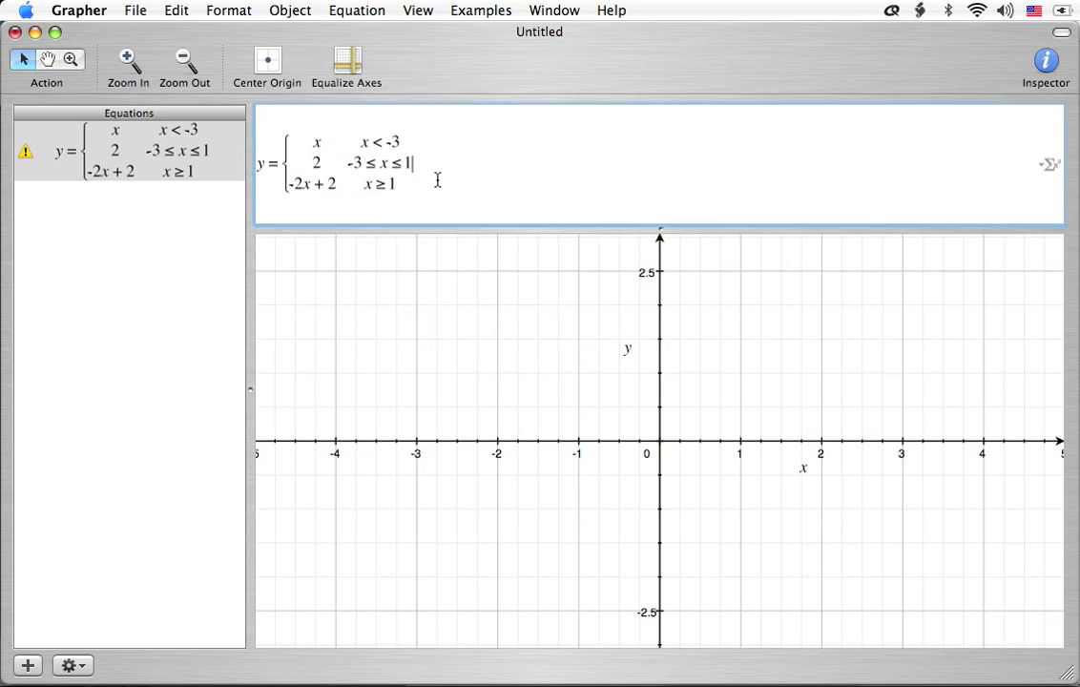
key(BackSpace)
key(BackSpace)
key(BackSpace)
key(BackSpace)
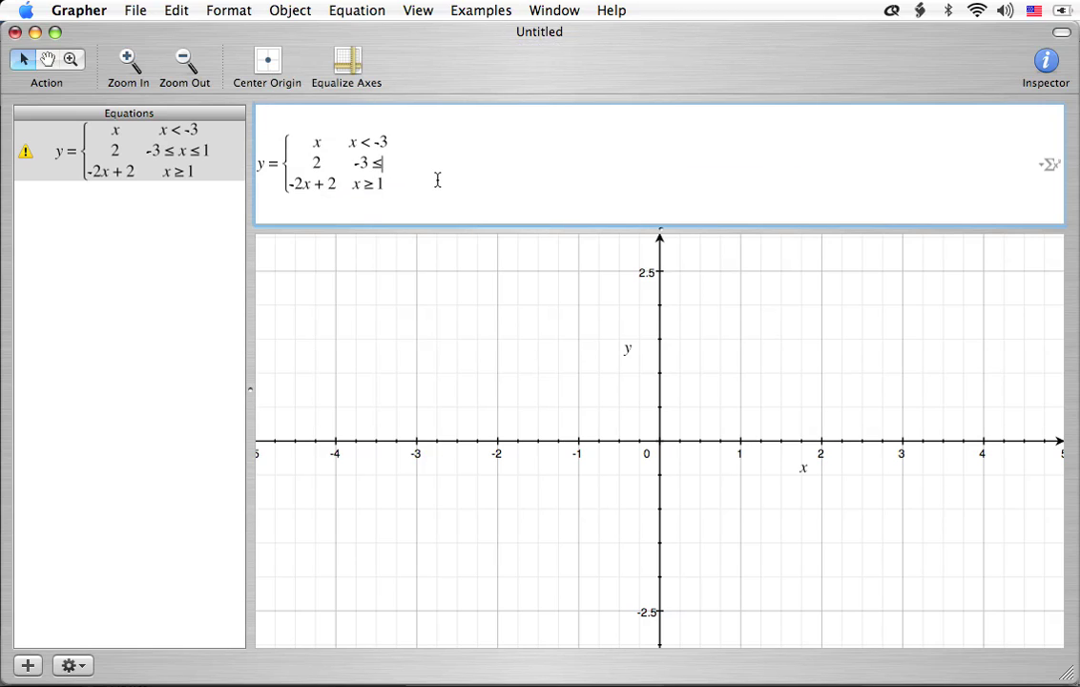
key(BackSpace)
key(BackSpace)
text(x>=)
text(-3)
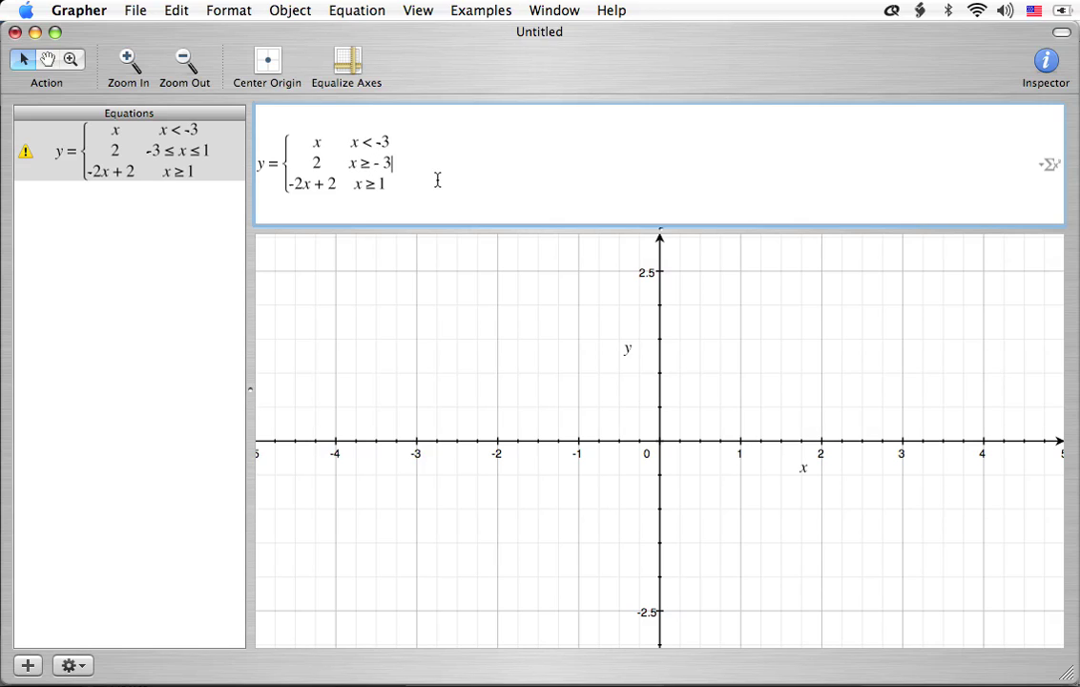
text(& )
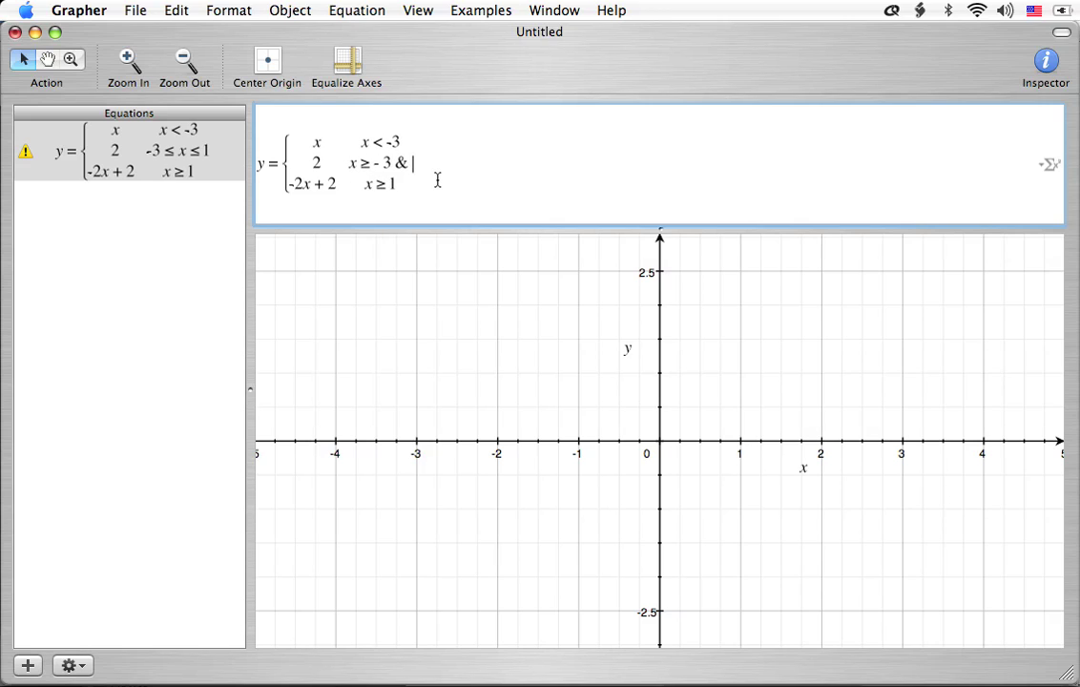
text(x)
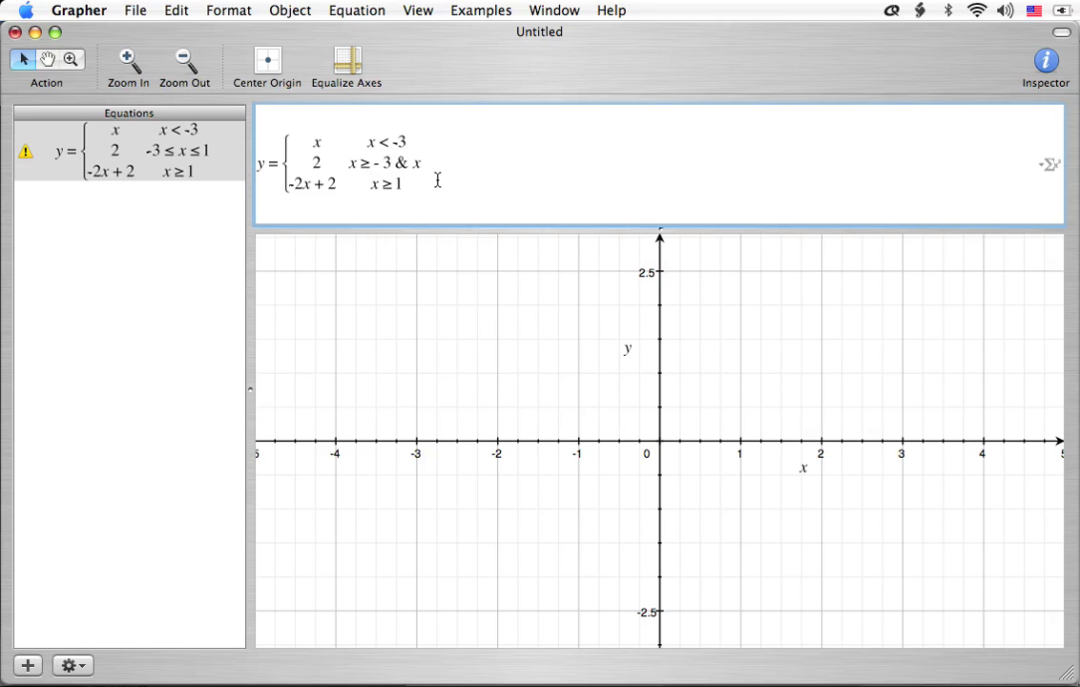
text( <1)
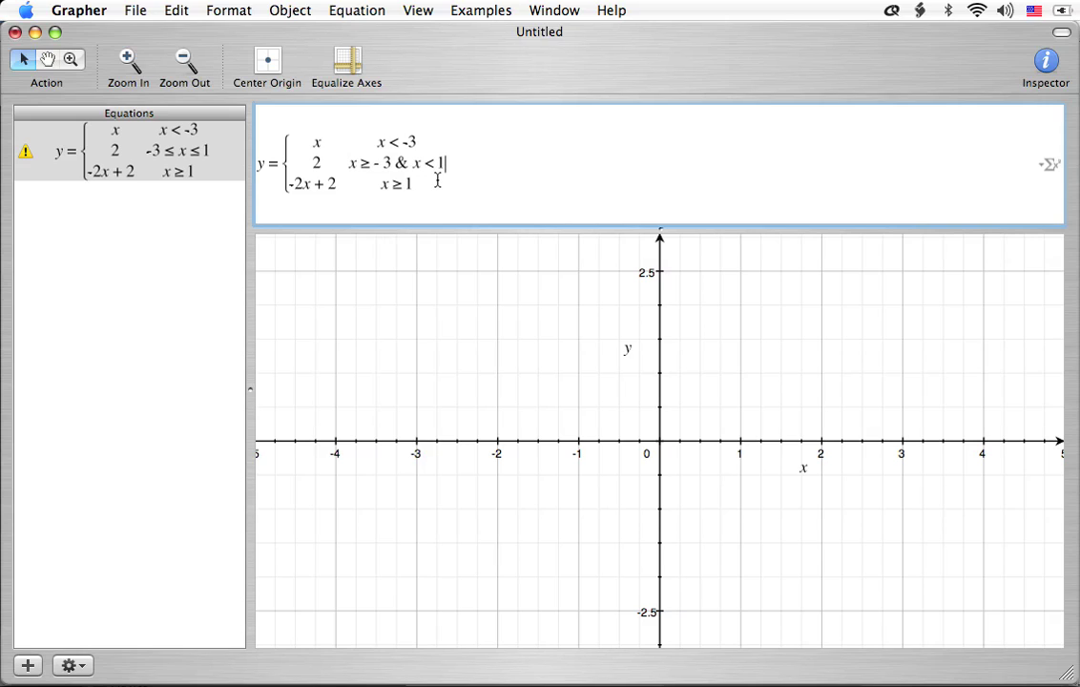
key(Return)
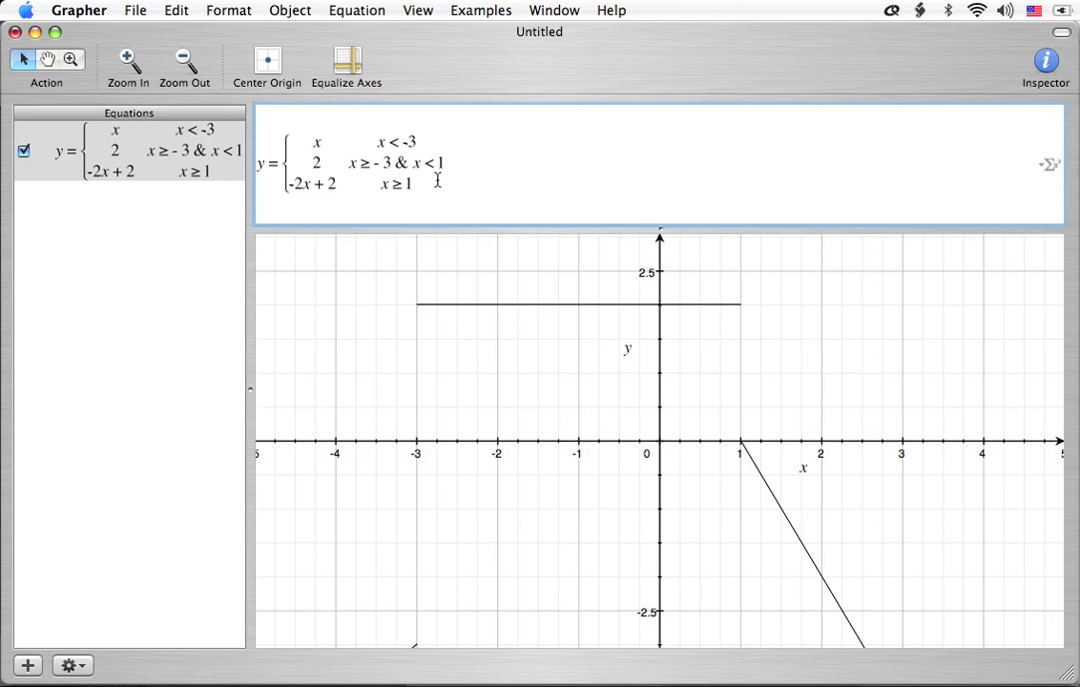
Zoom out and pan the graph up and right to show all three pieces.
click(186, 61)
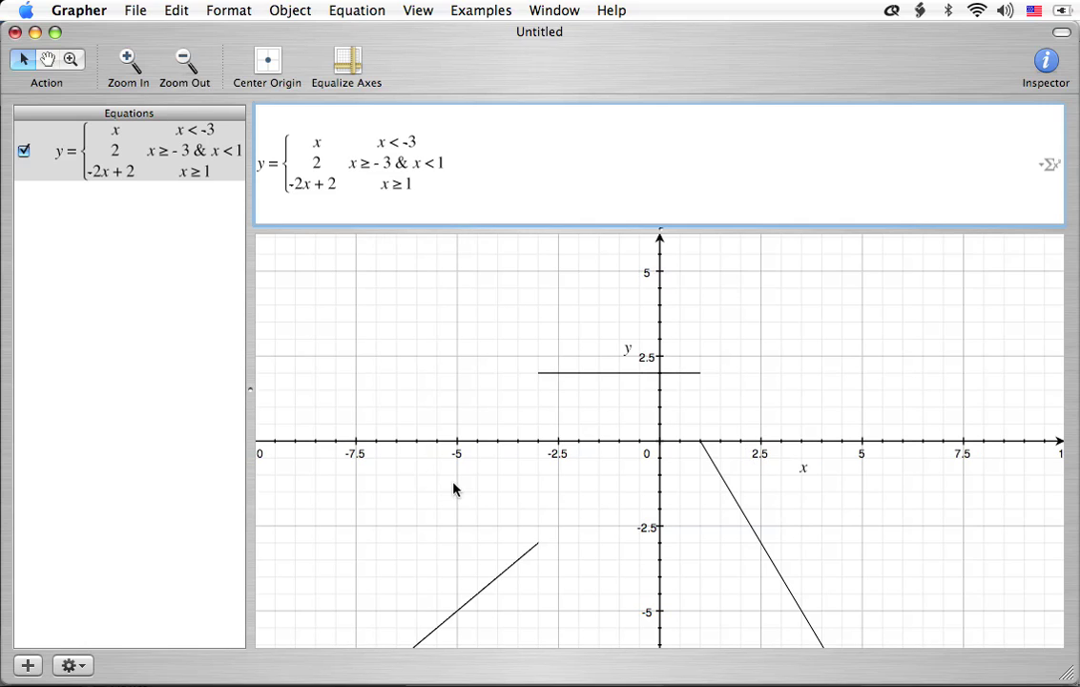
click(48, 61)
click(656, 466)
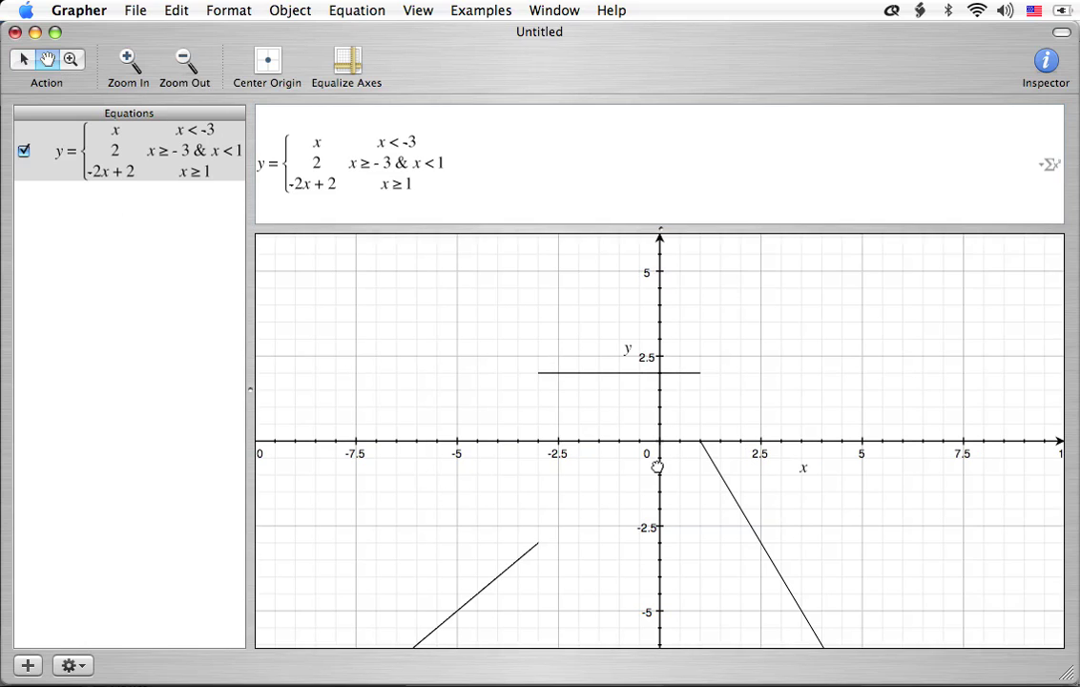
drag(657, 465, 678, 421)
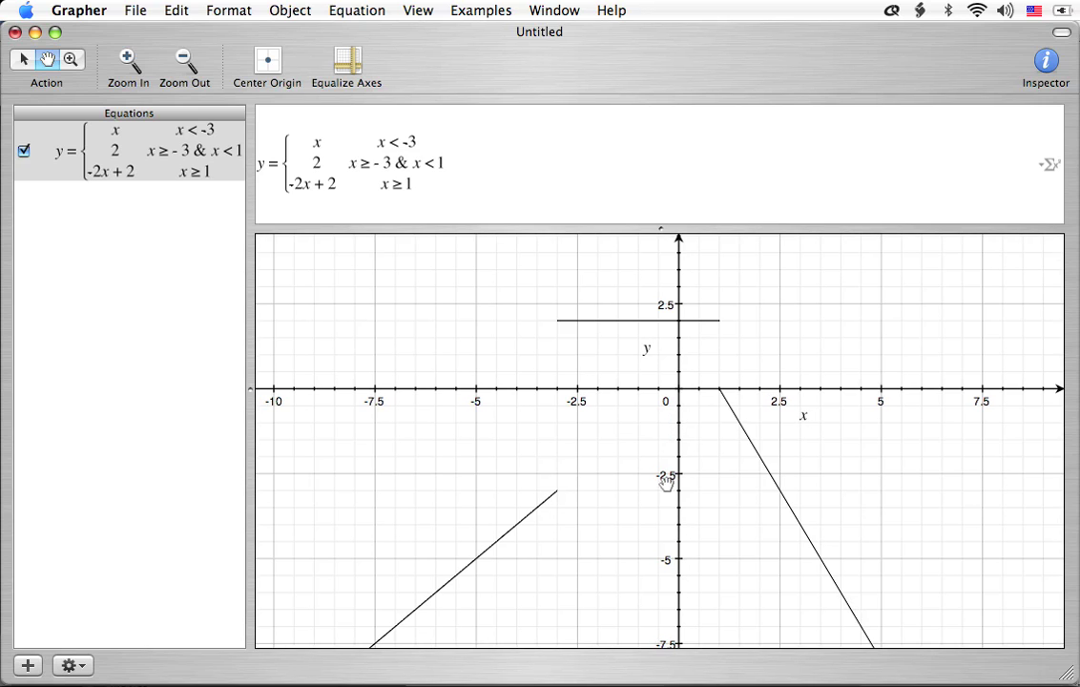
drag(666, 483, 675, 467)
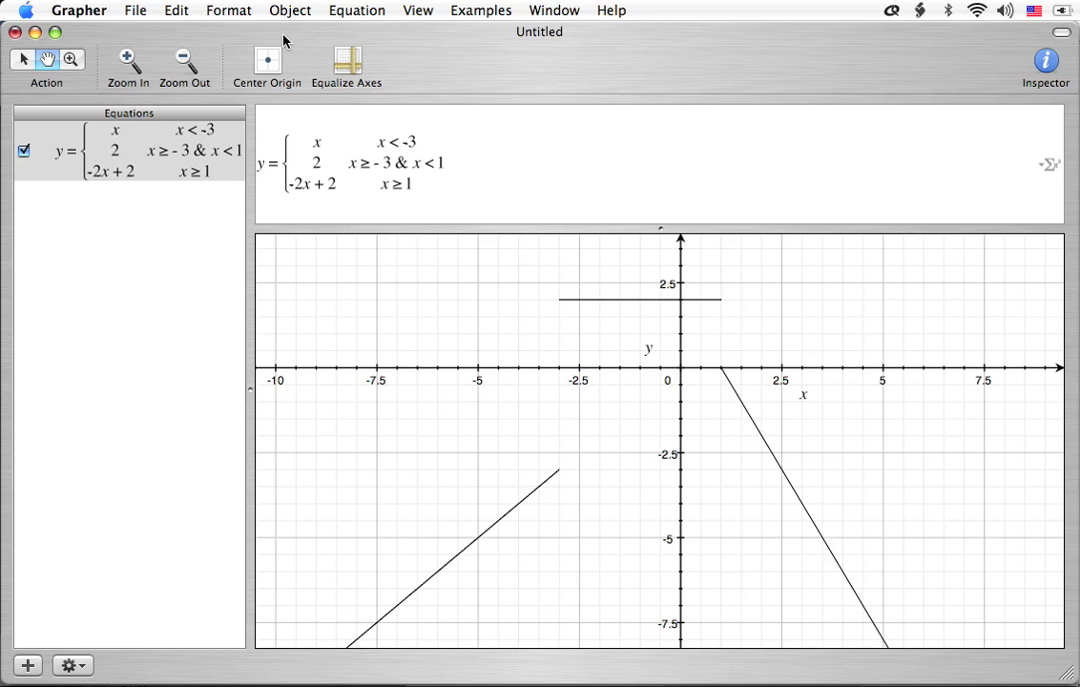
Add a new equation from the Parametric Cartesian Curve template.
click(353, 11)
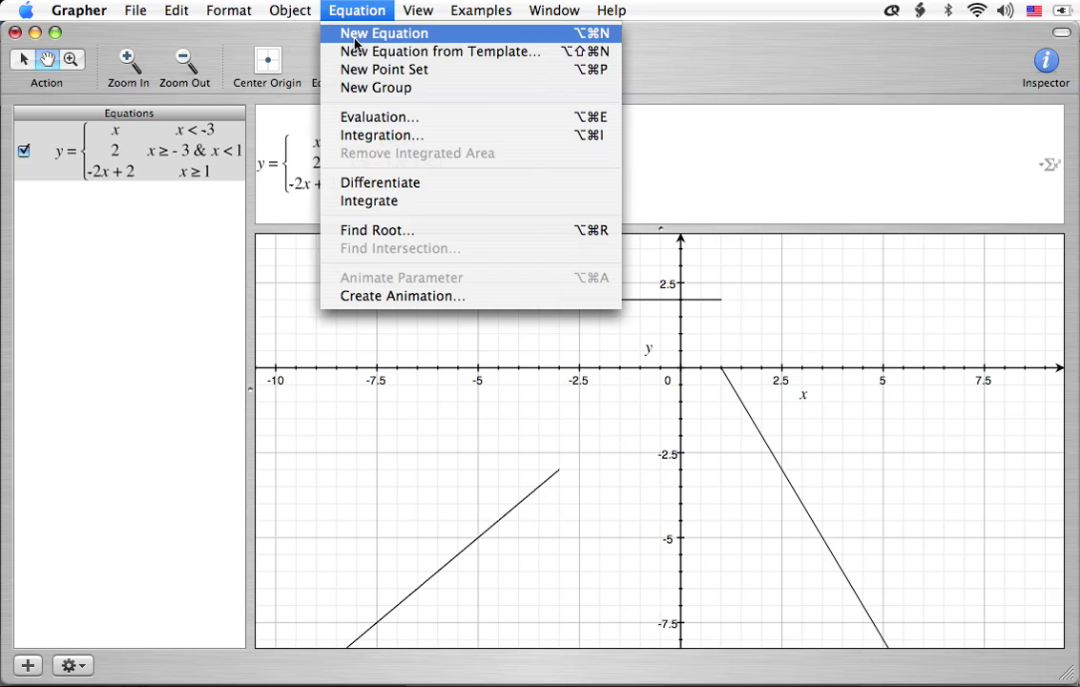
click(358, 58)
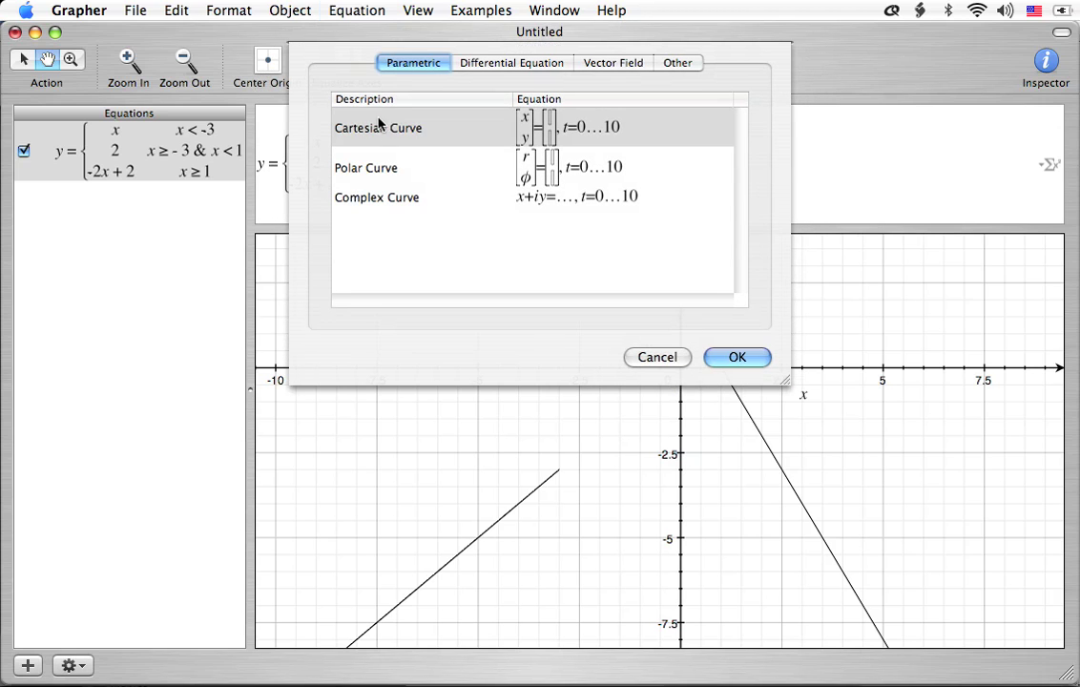
click(390, 135)
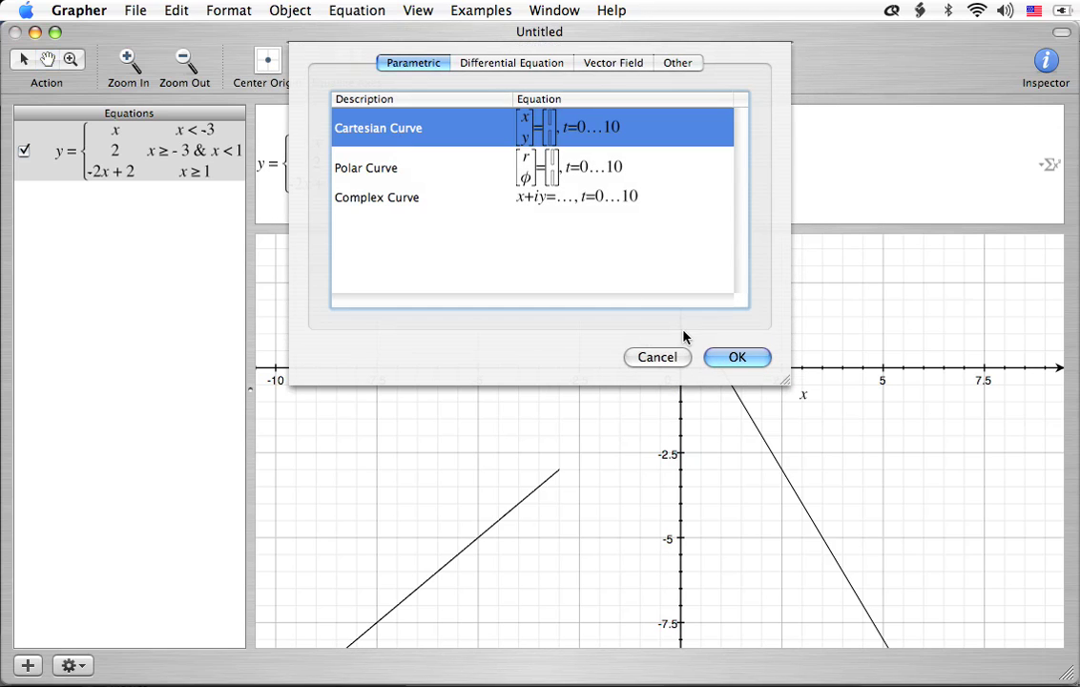
click(737, 358)
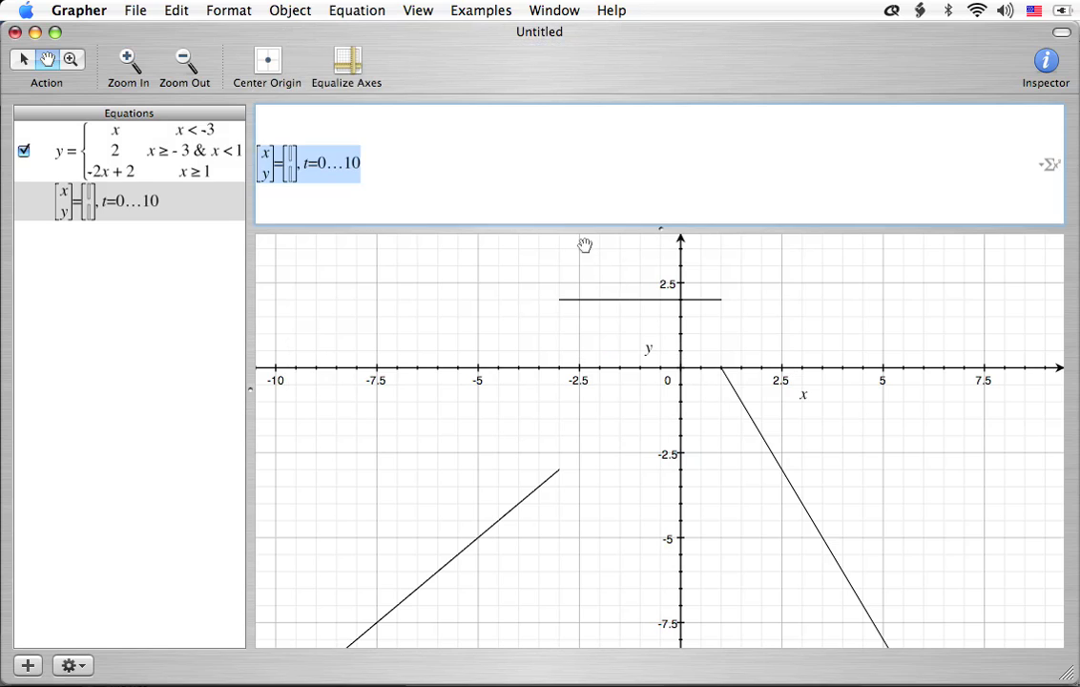
Remove the t range and make the curve the point [-3, -3].
click(493, 180)
key(BackSpace)
key(BackSpace)
key(BackSpace)
key(BackSpace)
key(BackSpace)
key(BackSpace)
key(BackSpace)
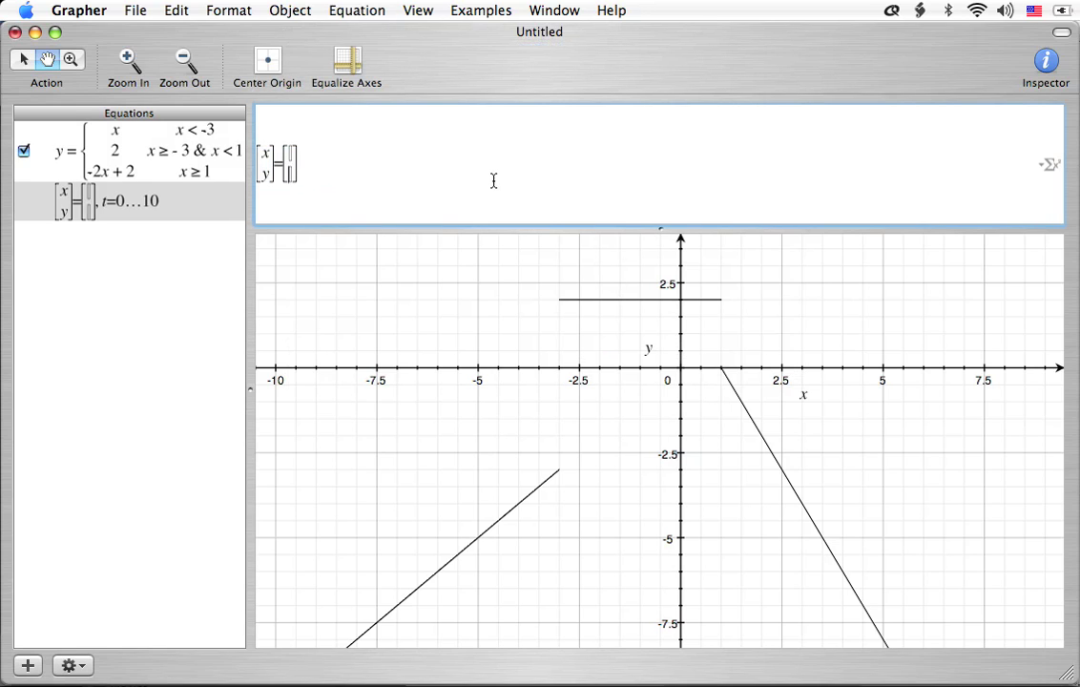
key(Left)
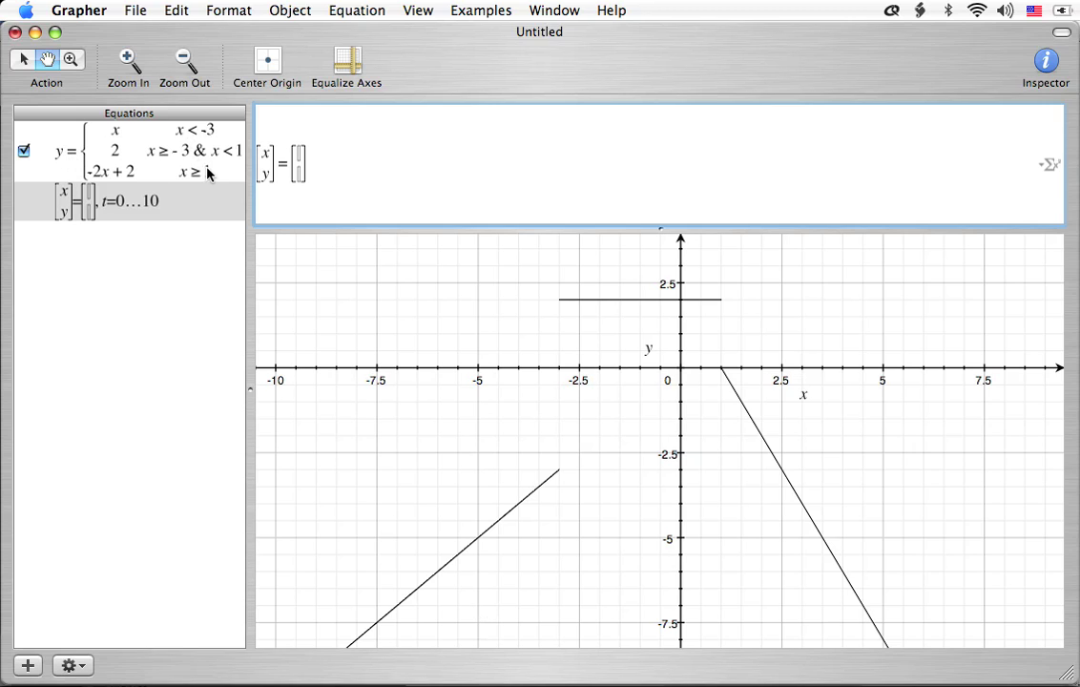
text(-3 )
text(-3)
key(Return)
click(162, 259)
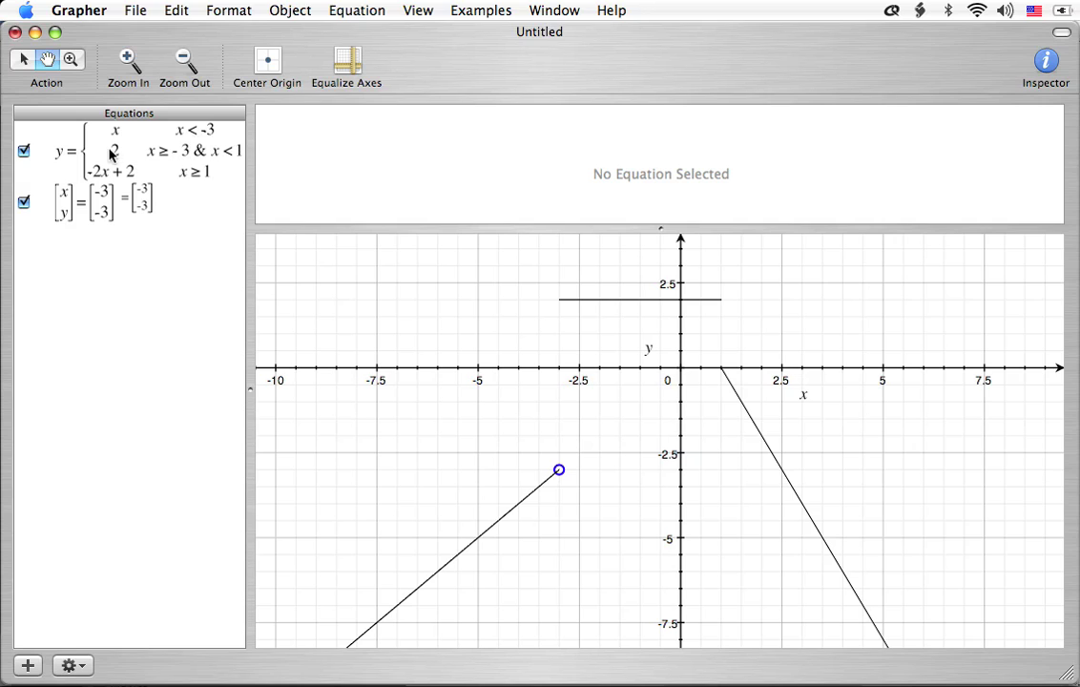
click(122, 203)
Copy the point equation into a new equation and change it to [-3, 2].
click(429, 159)
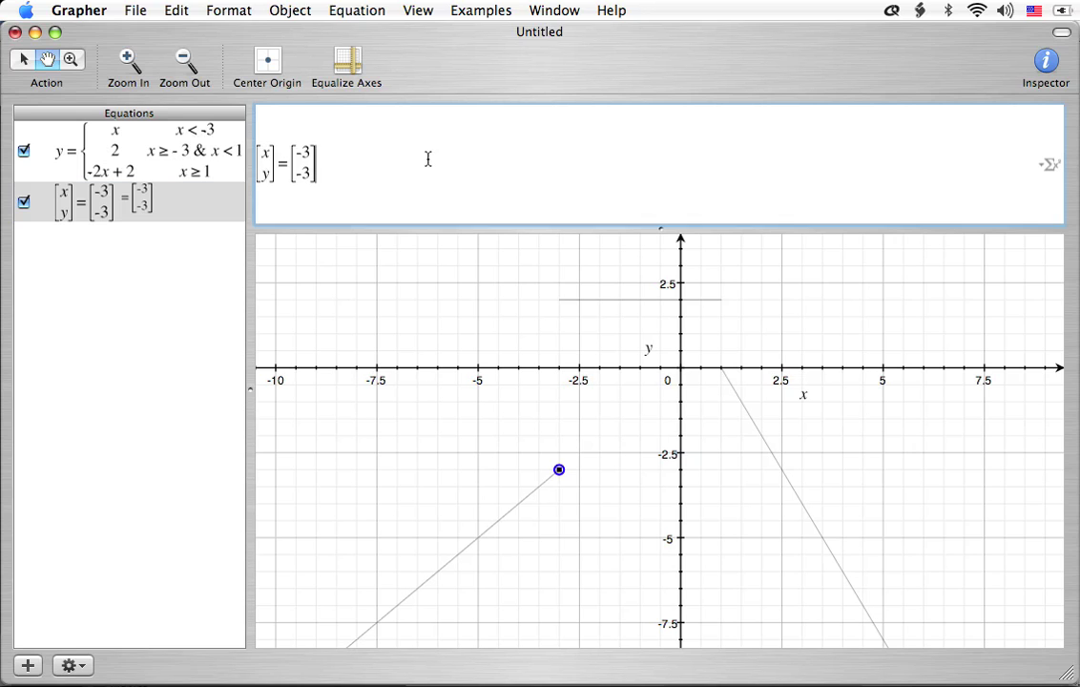
key(super+a)
key(super+c)
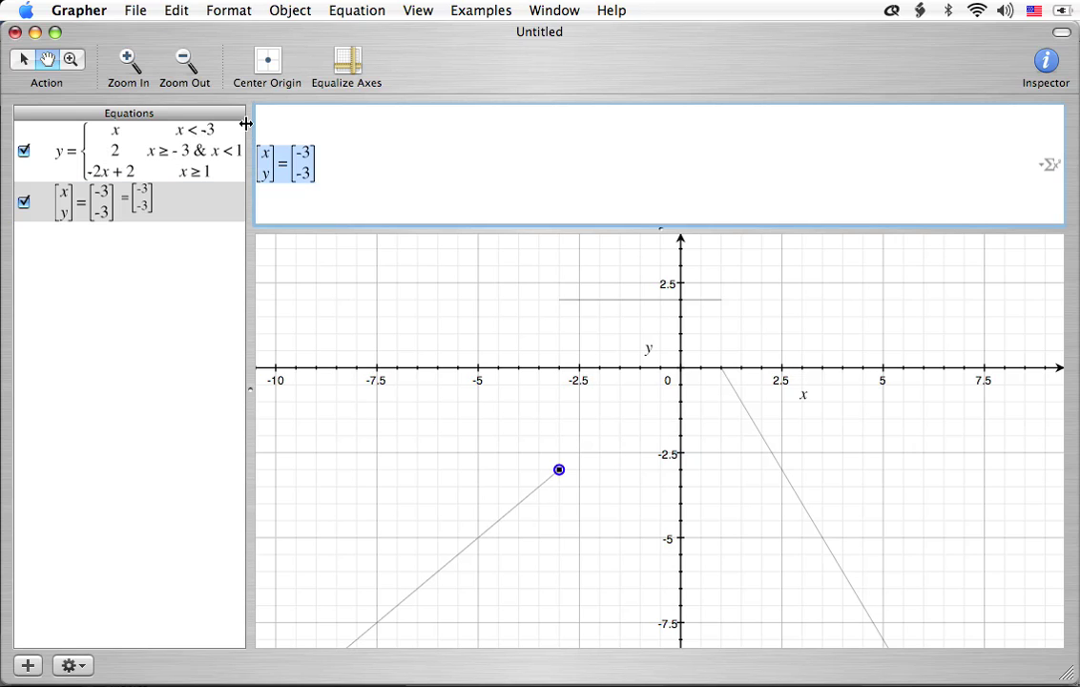
key(super+alt+n)
key(super+v)
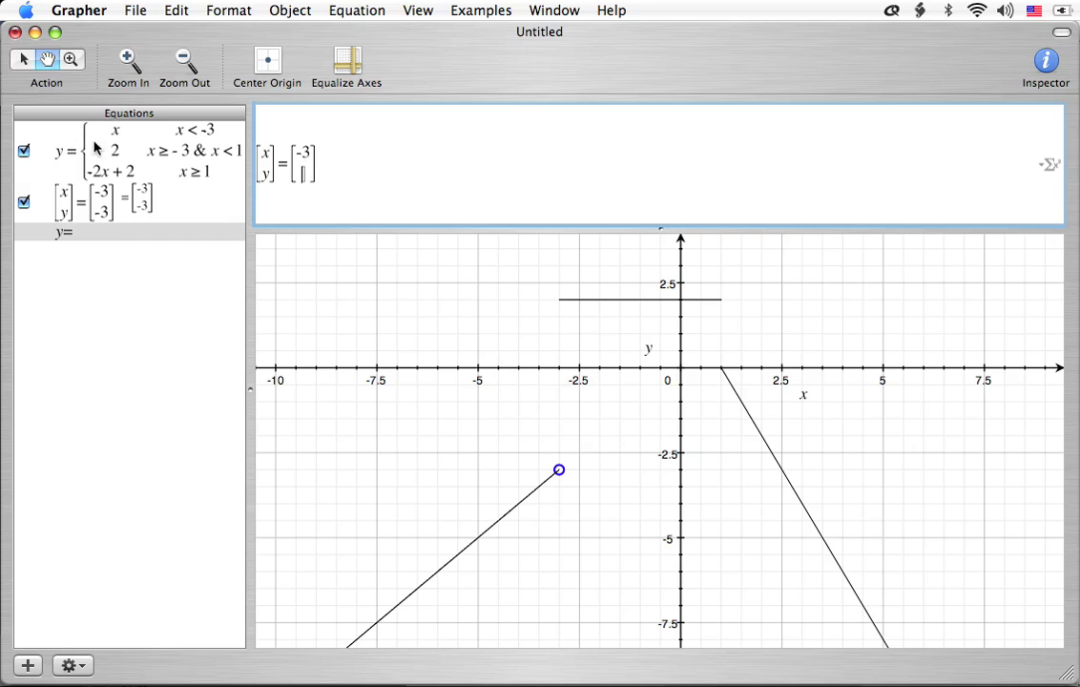
text(2)
key(Return)
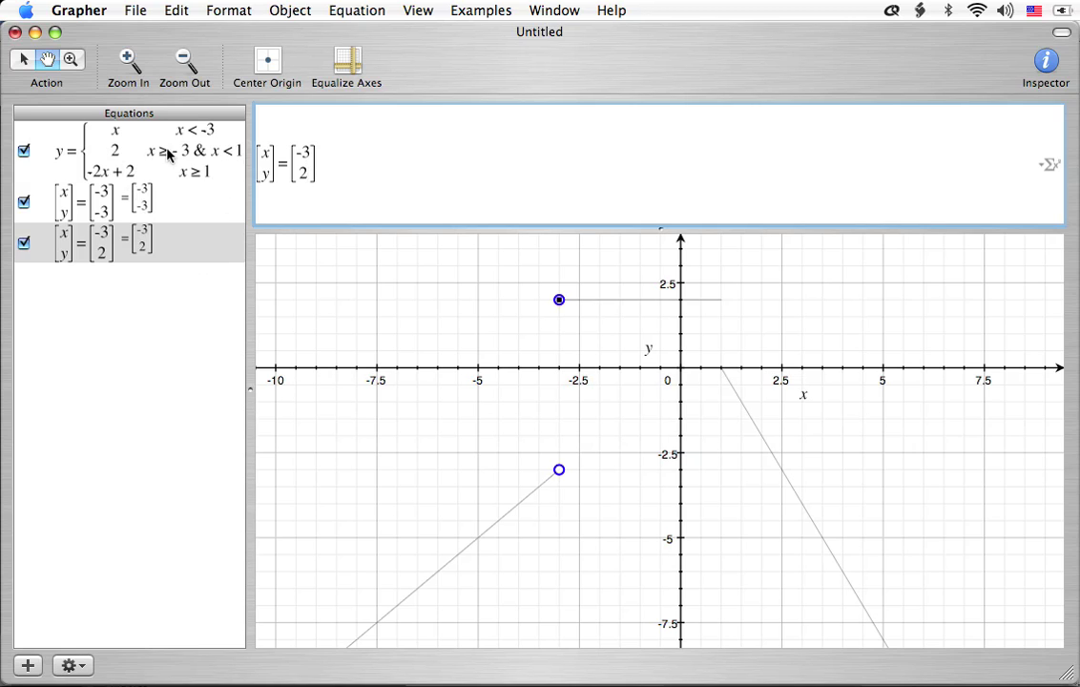
Paste a copy of the [-3, 2] equation into another new equation.
drag(362, 164, 238, 149)
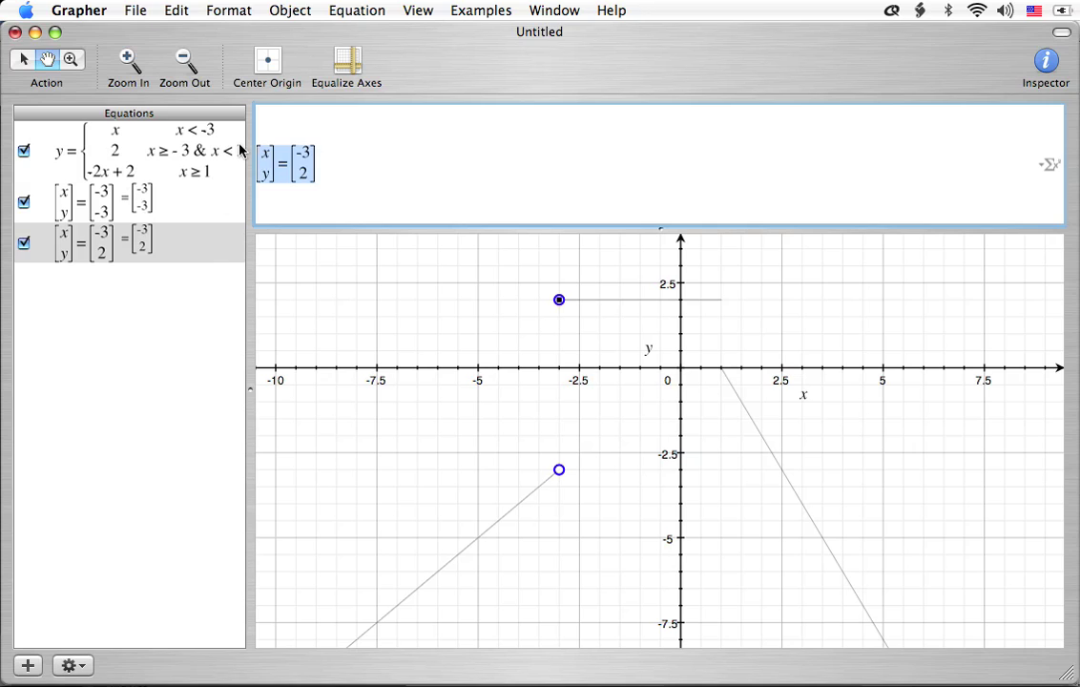
key(super+alt+n)
key(super+v)
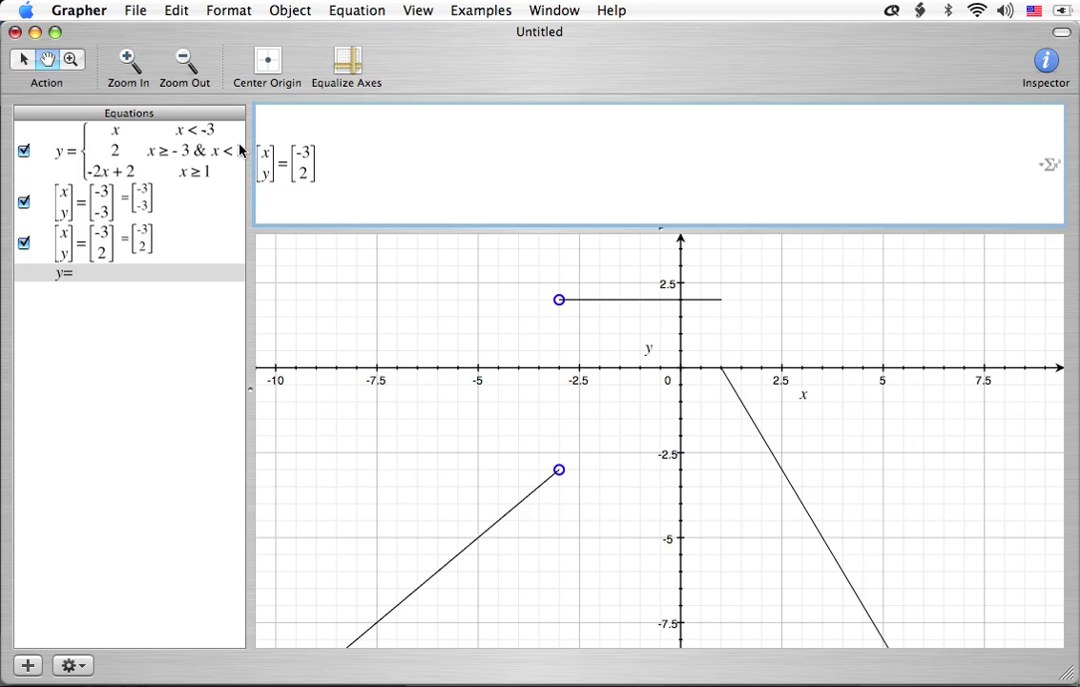
Change the copied point's x value to 1, giving [1, 2].
key(Up)
key(BackSpace)
key(BackSpace)
key(Return)
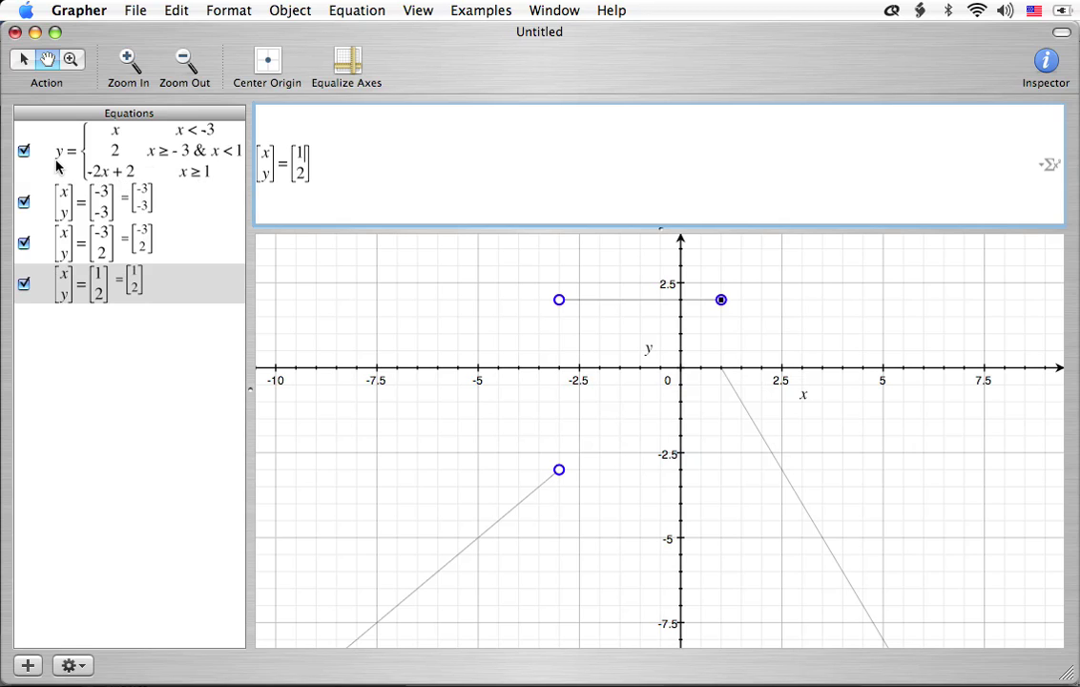
Duplicate the [1, 2] equation and change its y value to 0, giving [1, 0].
drag(320, 178, 246, 158)
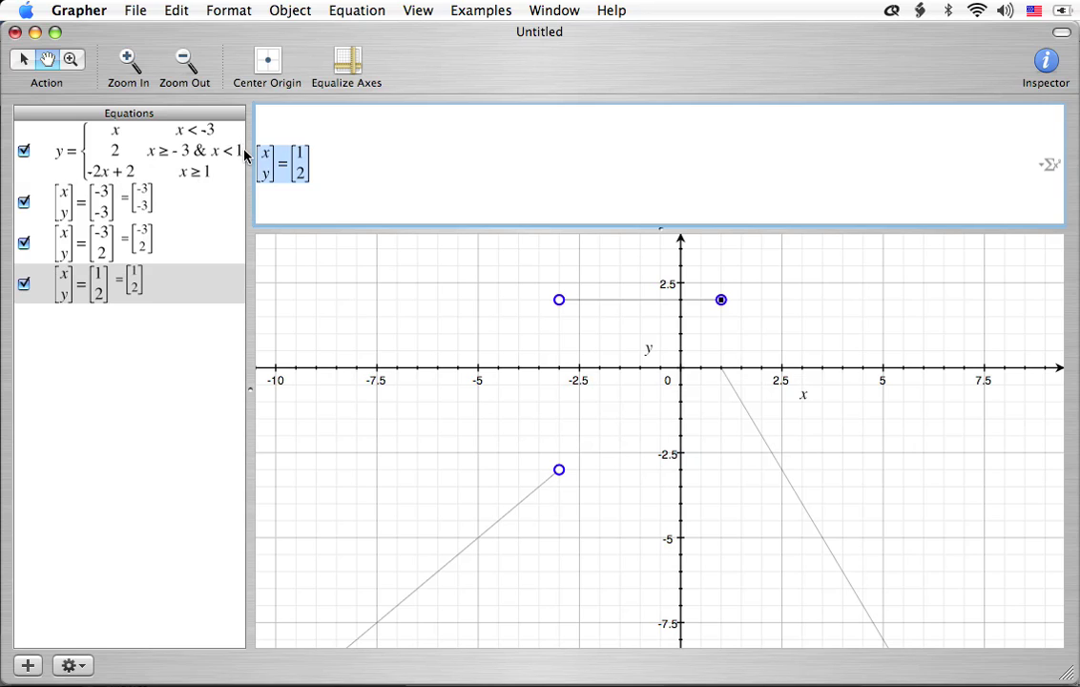
key(super+alt+n)
key(super+v)
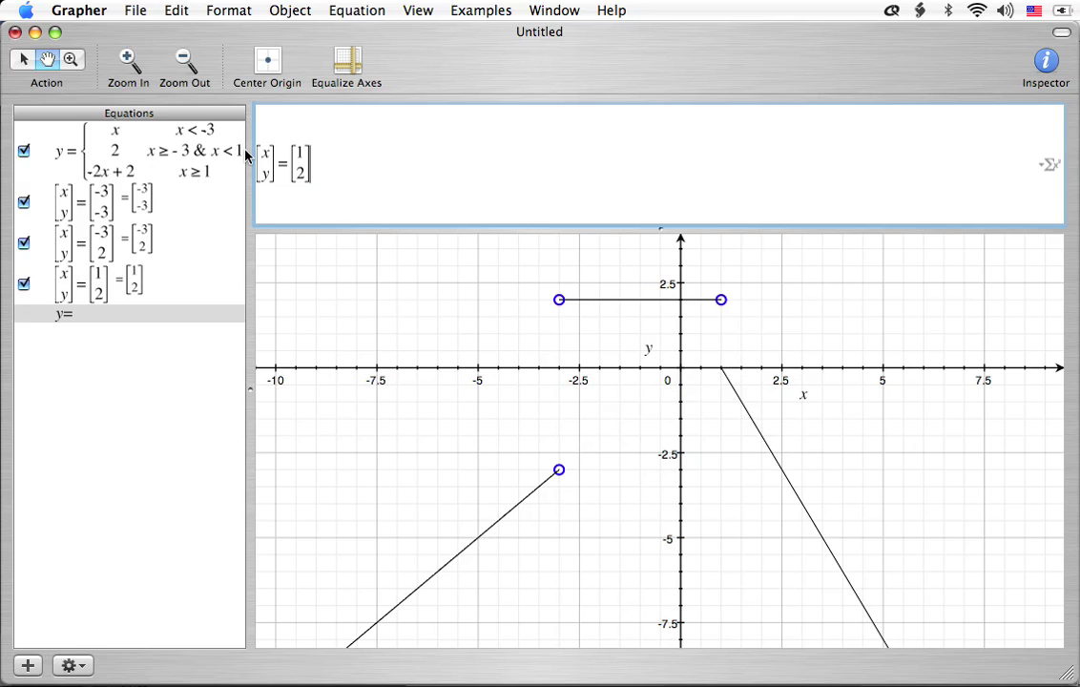
key(BackSpace)
text(0)
key(Return)
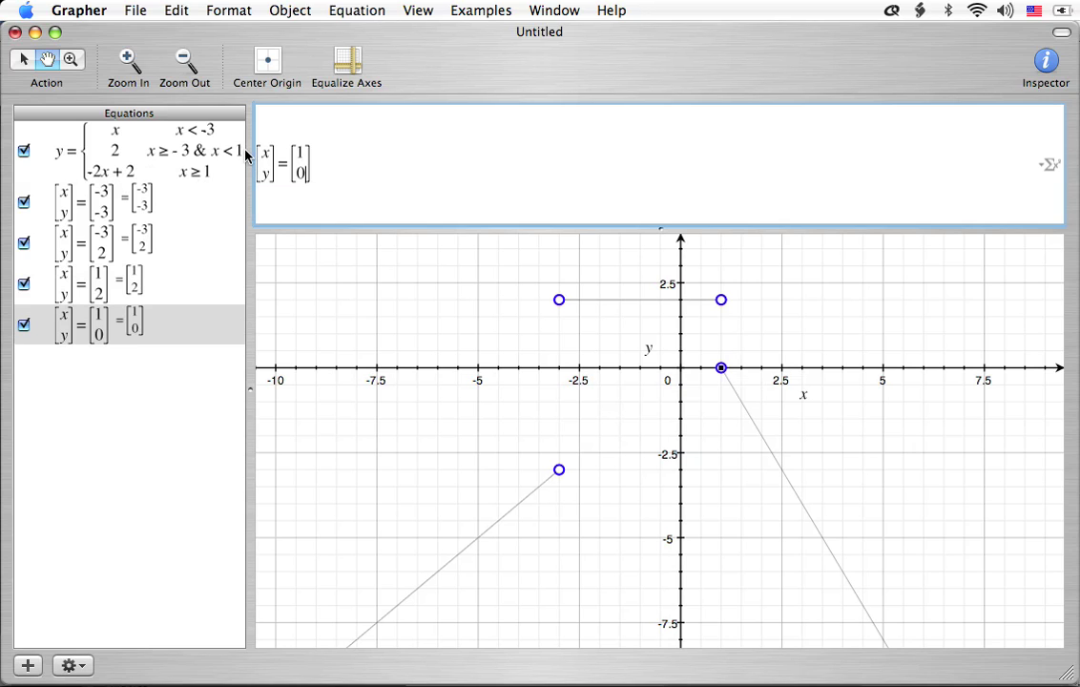
click(173, 379)
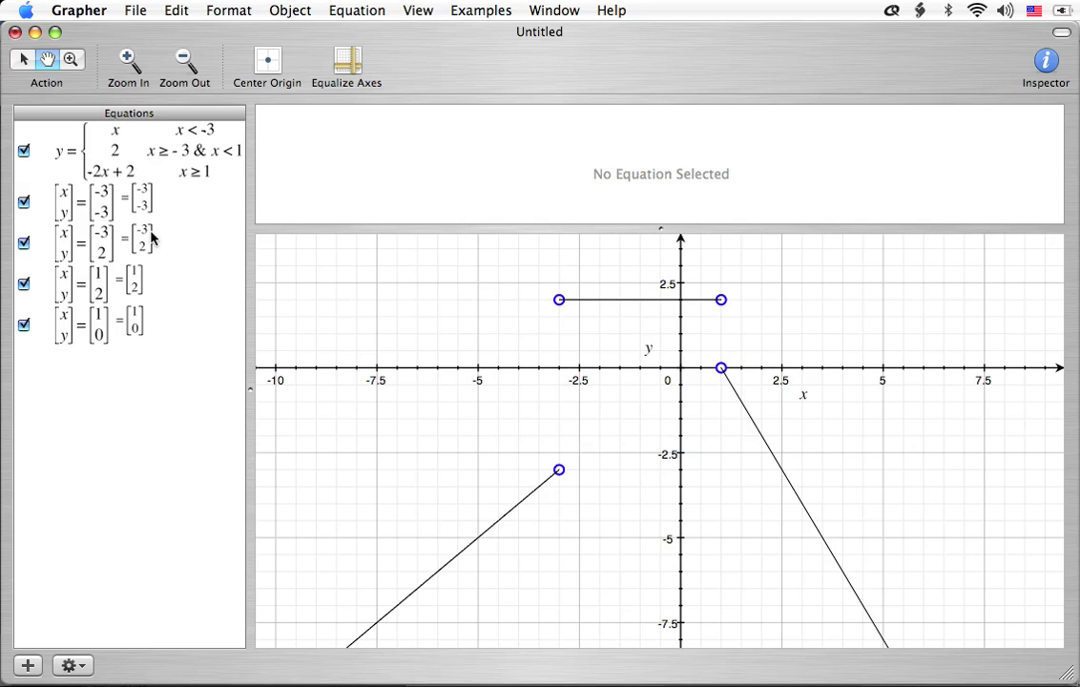
click(129, 325)
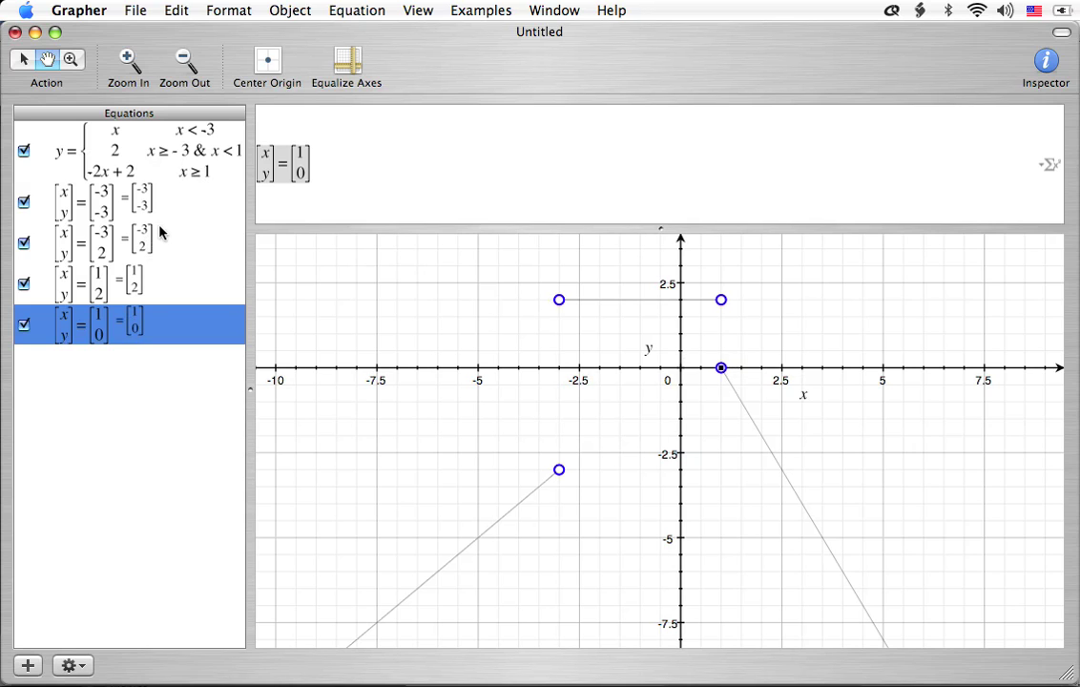
Set the line and fill colour of all five equations to the same green.
shift+click(132, 143)
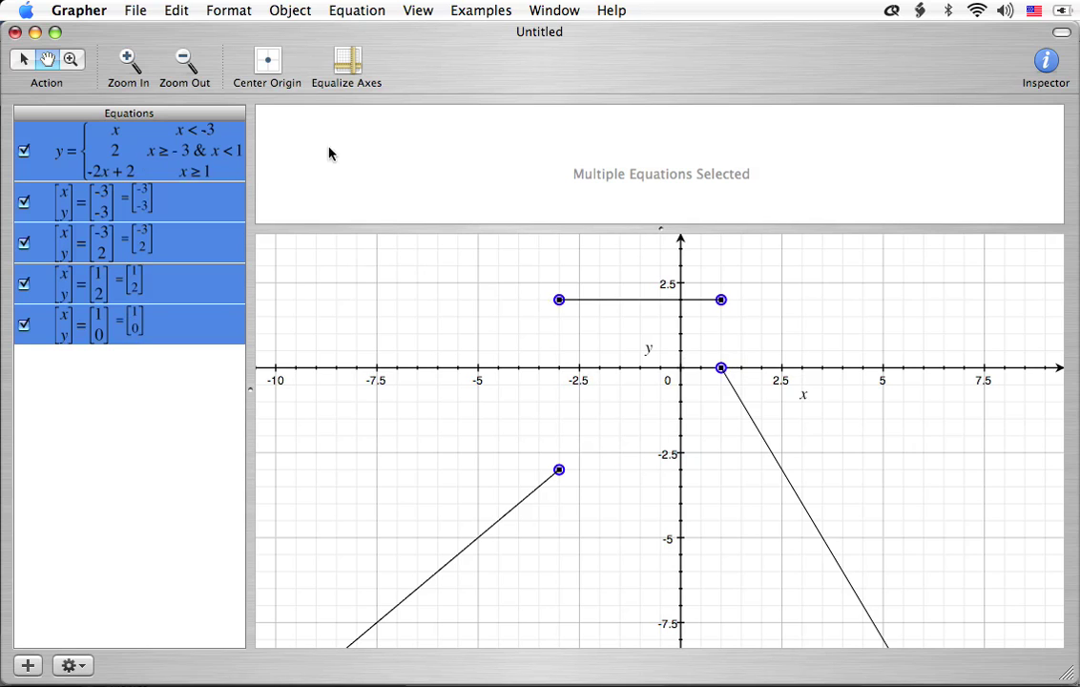
click(1044, 67)
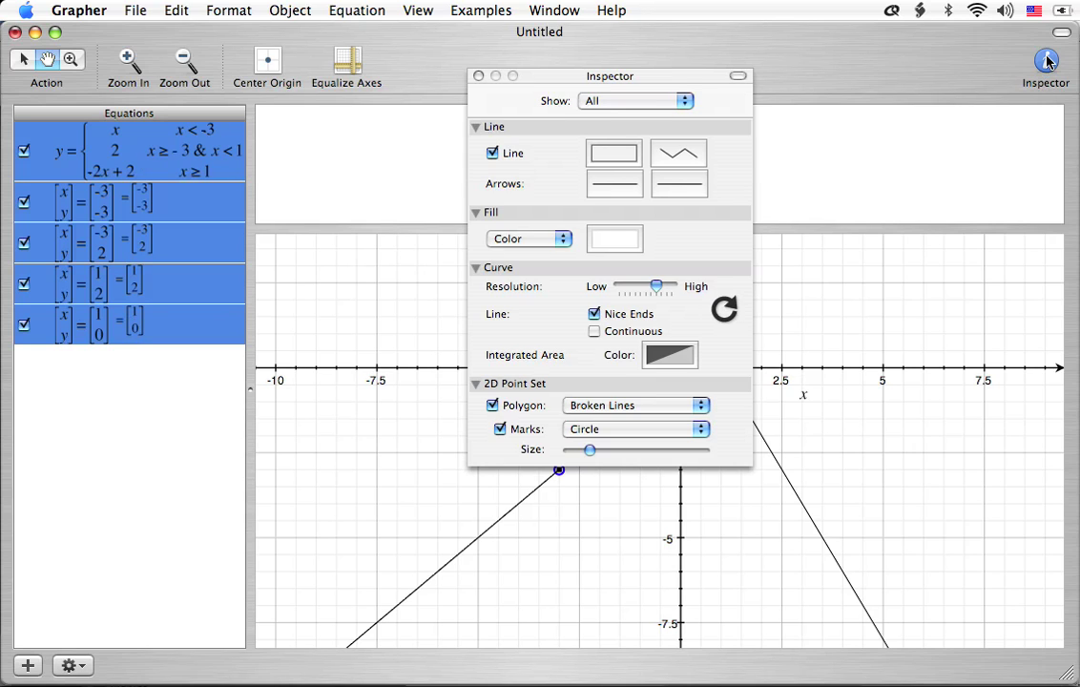
click(612, 159)
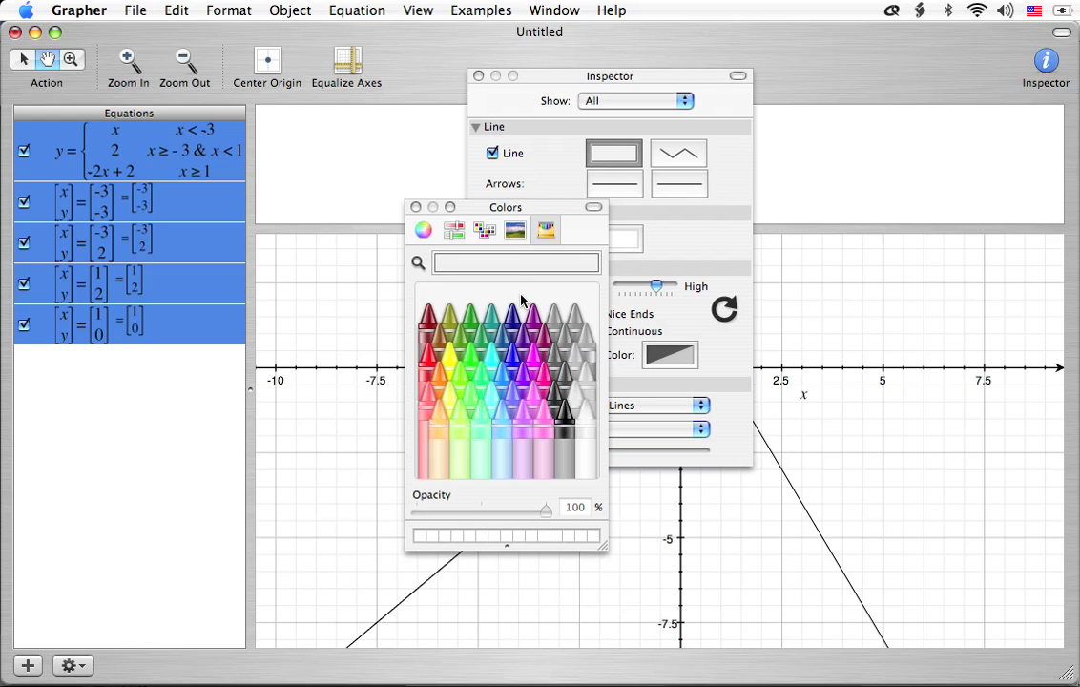
click(469, 368)
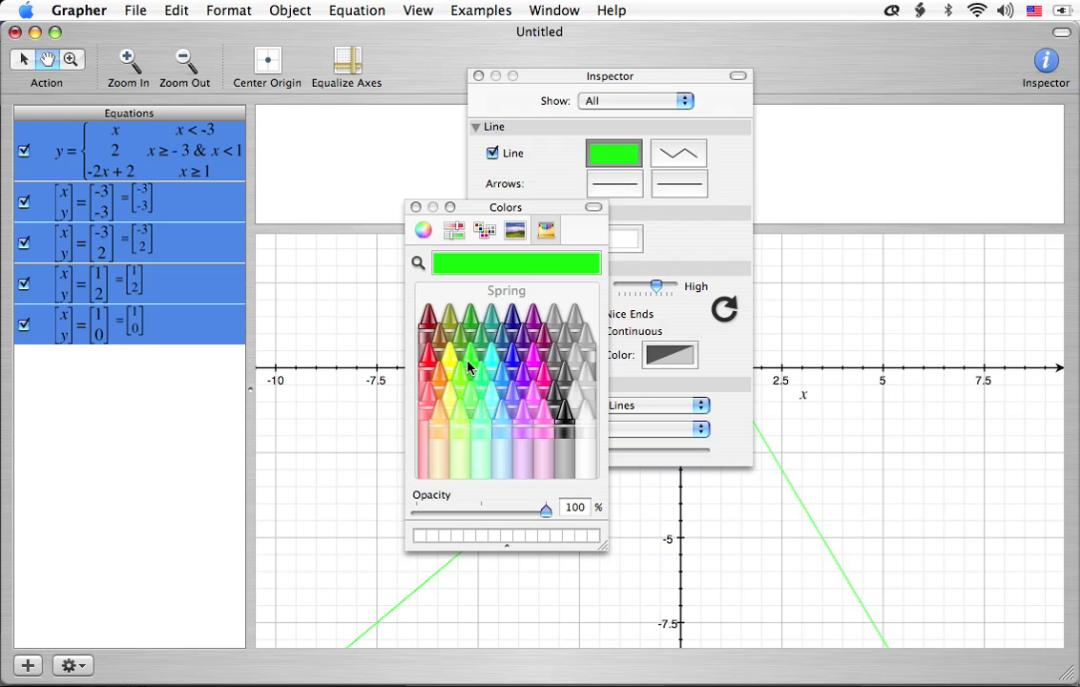
click(416, 209)
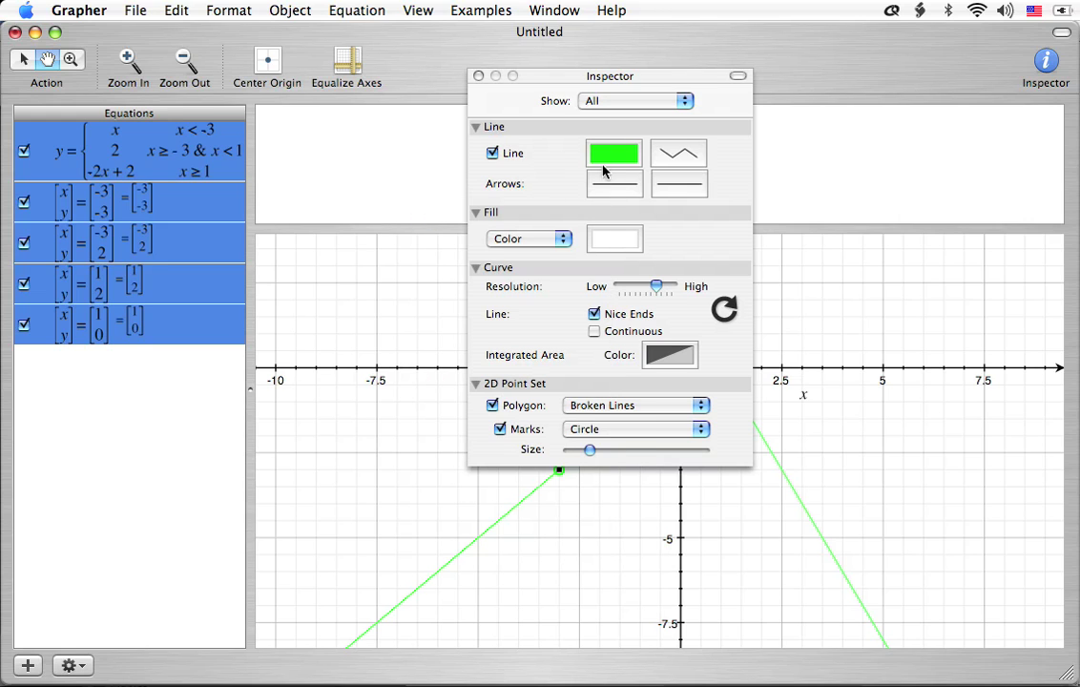
click(601, 245)
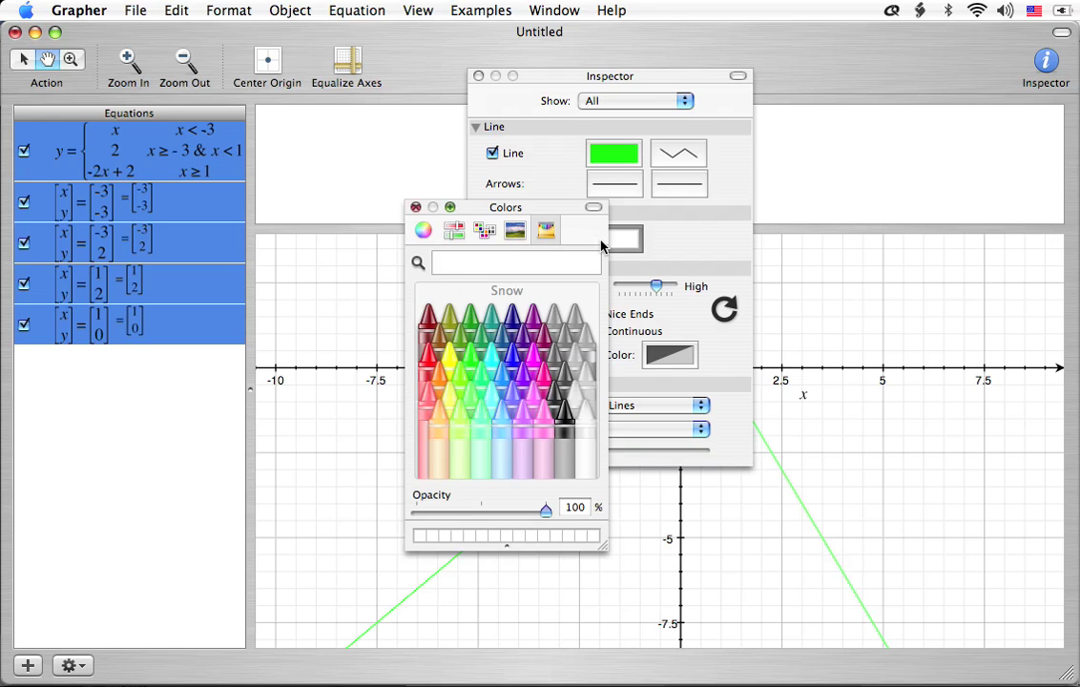
click(459, 325)
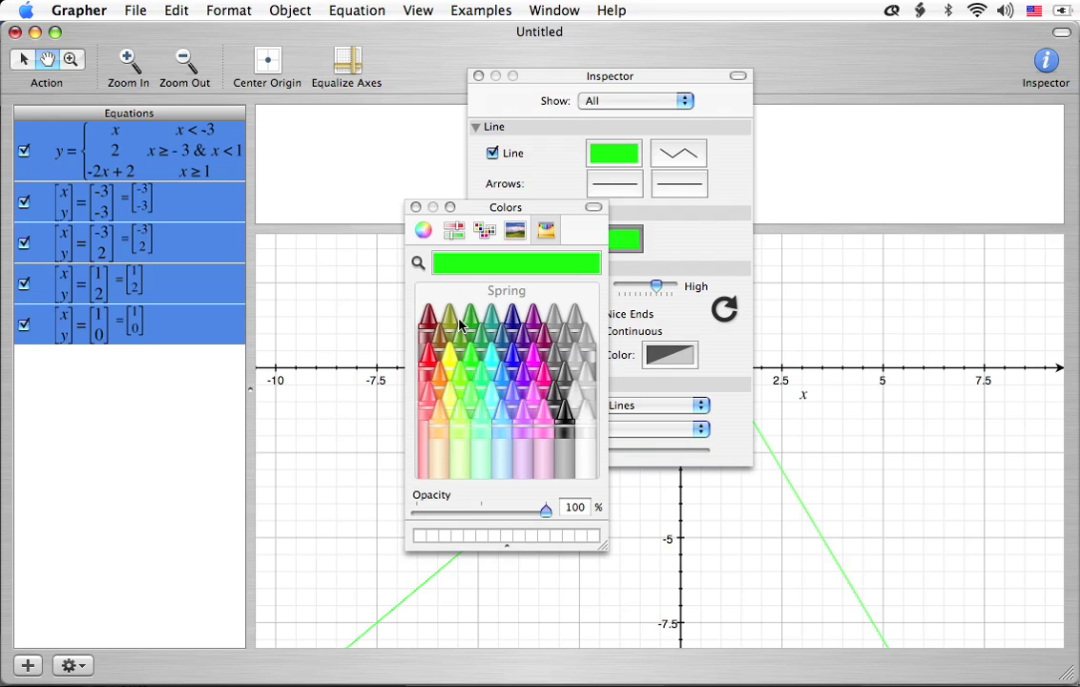
click(416, 207)
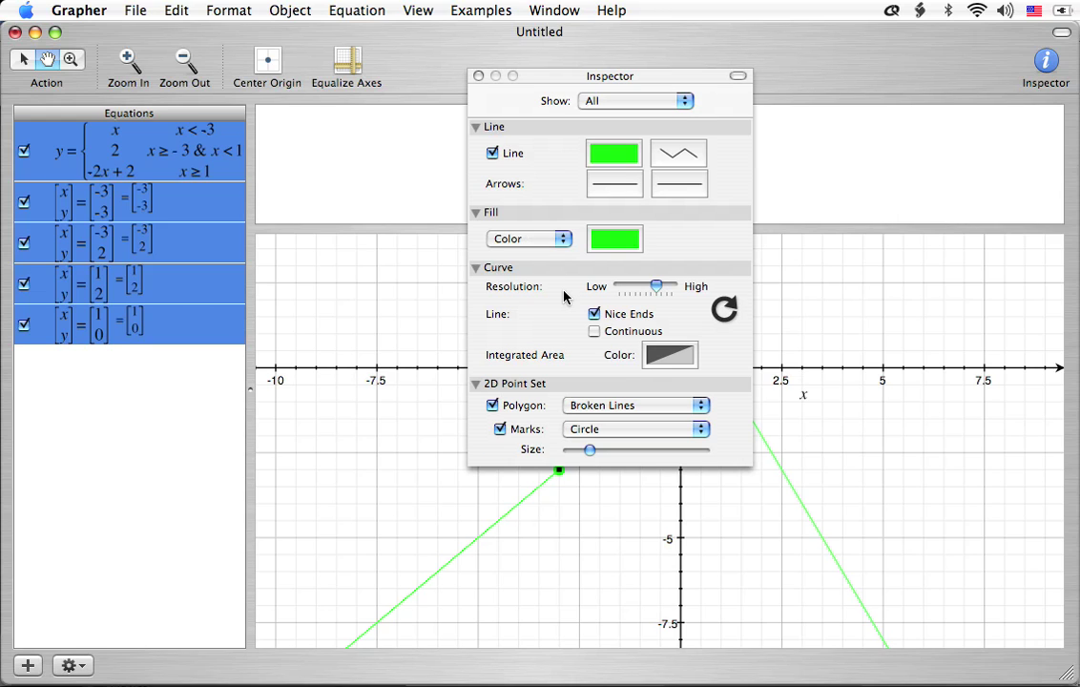
click(479, 77)
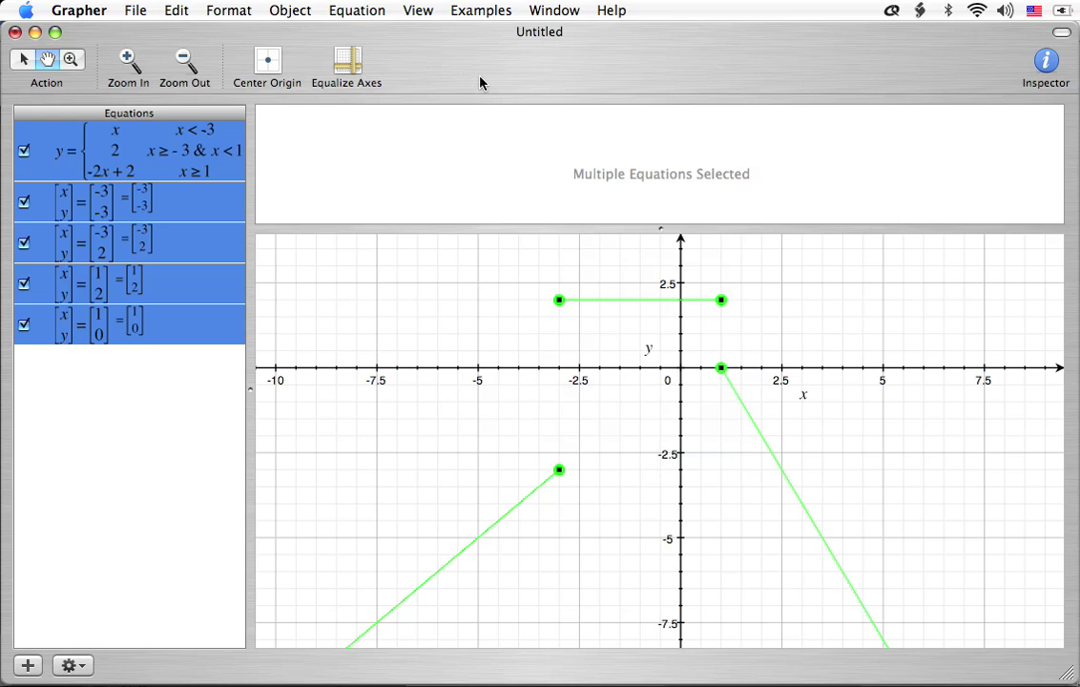
click(167, 470)
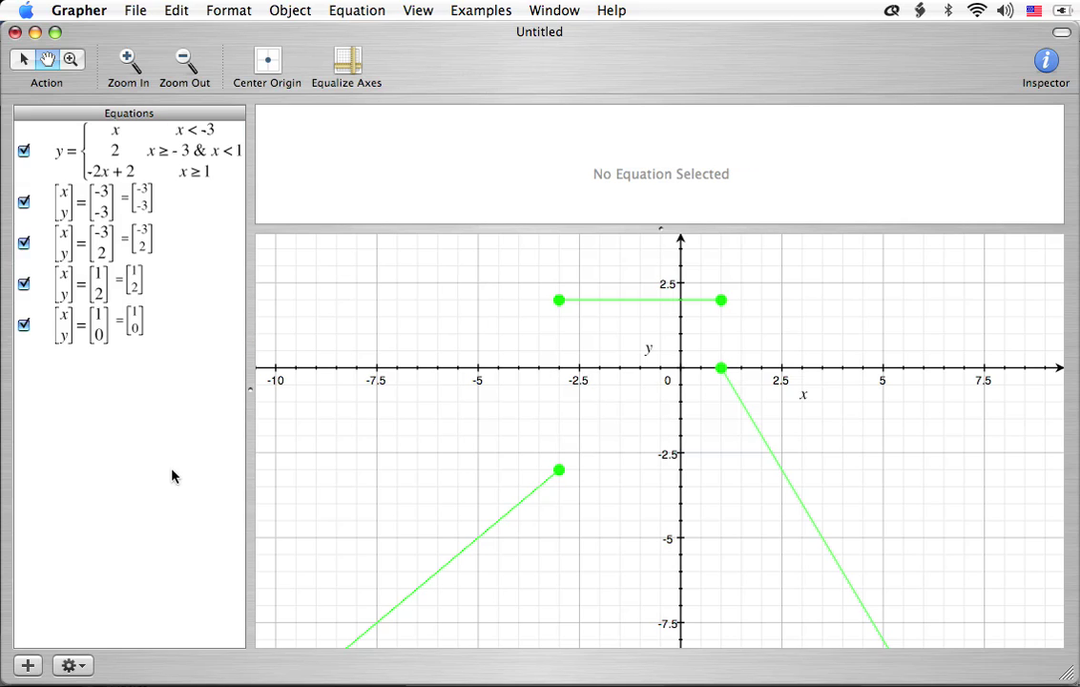
Shrink the point marks of all four endpoint equations to small dots with the Size slider.
click(145, 195)
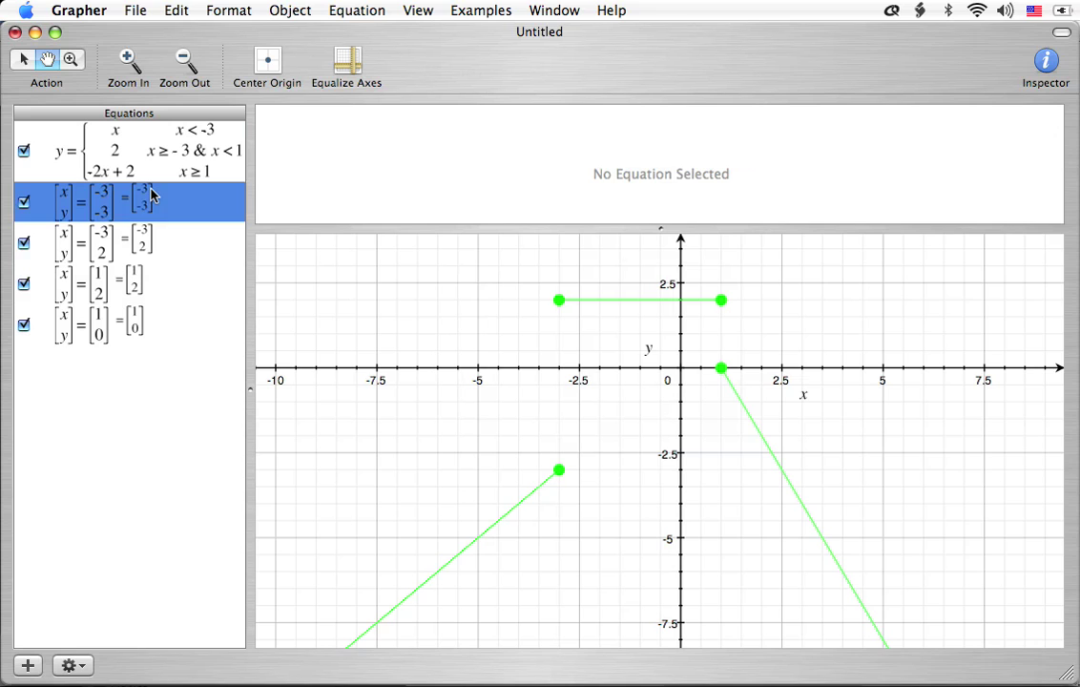
shift+click(152, 324)
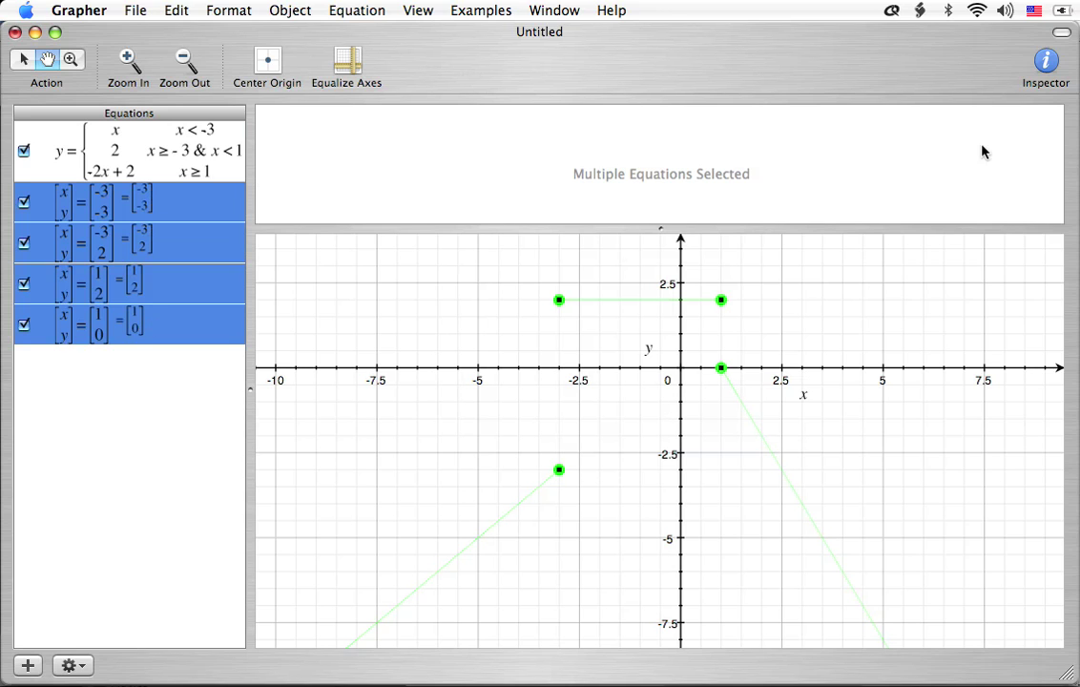
click(1043, 69)
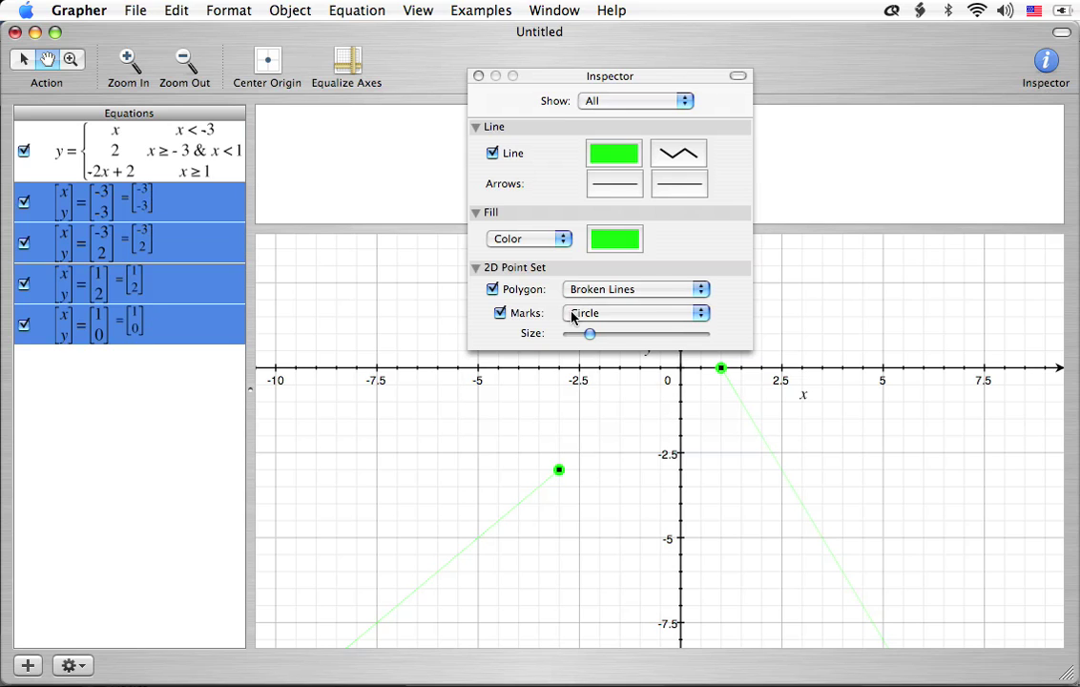
drag(590, 336, 583, 336)
click(478, 75)
click(141, 426)
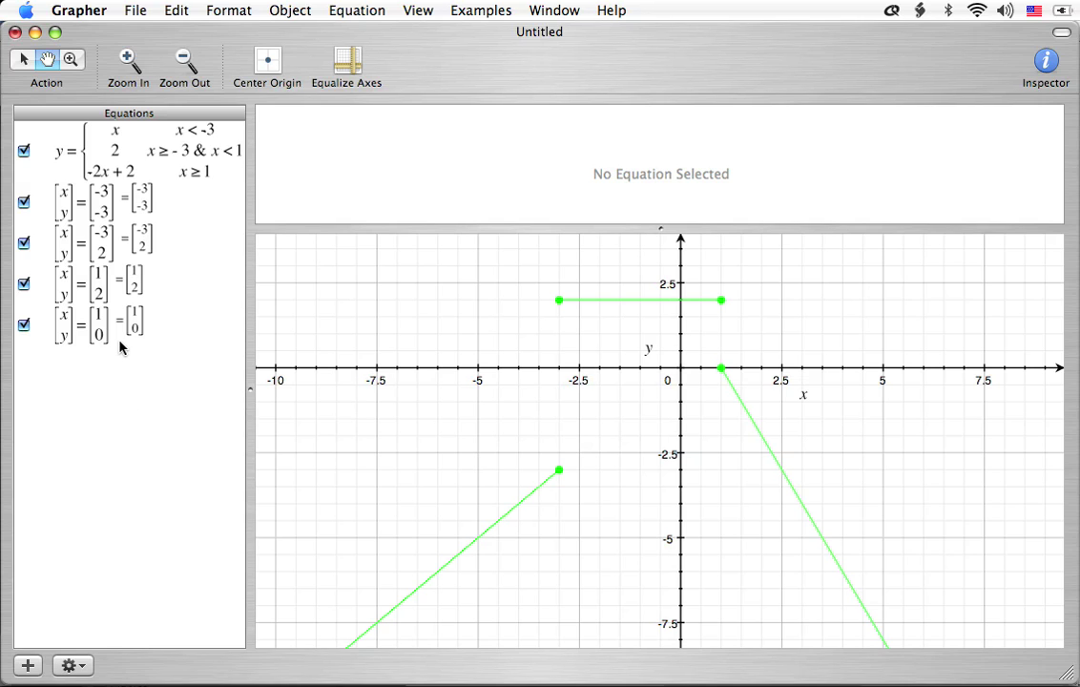
Give the (1,2) and (-3,-3) points a white Snow fill so they show as open circles.
click(103, 271)
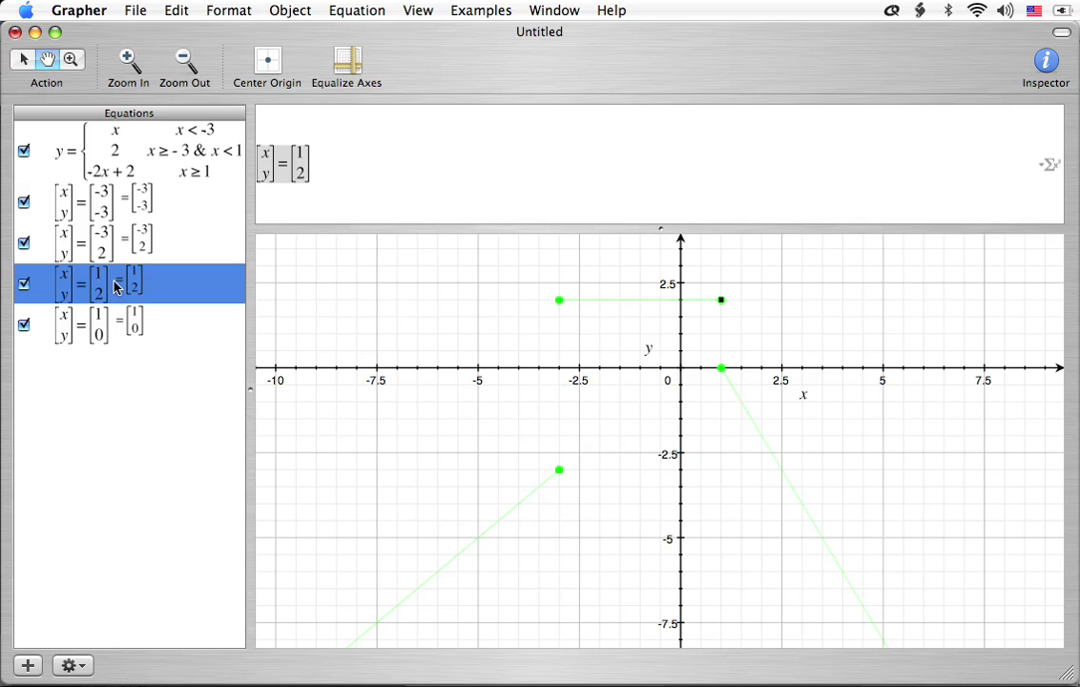
super+click(128, 206)
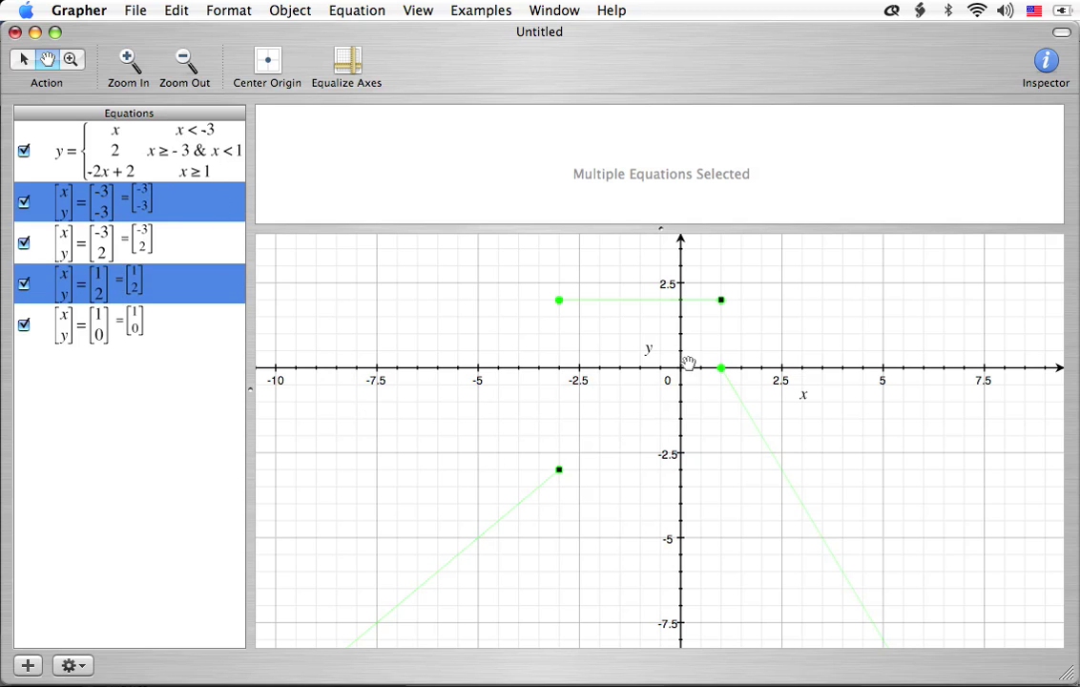
click(1048, 65)
click(613, 241)
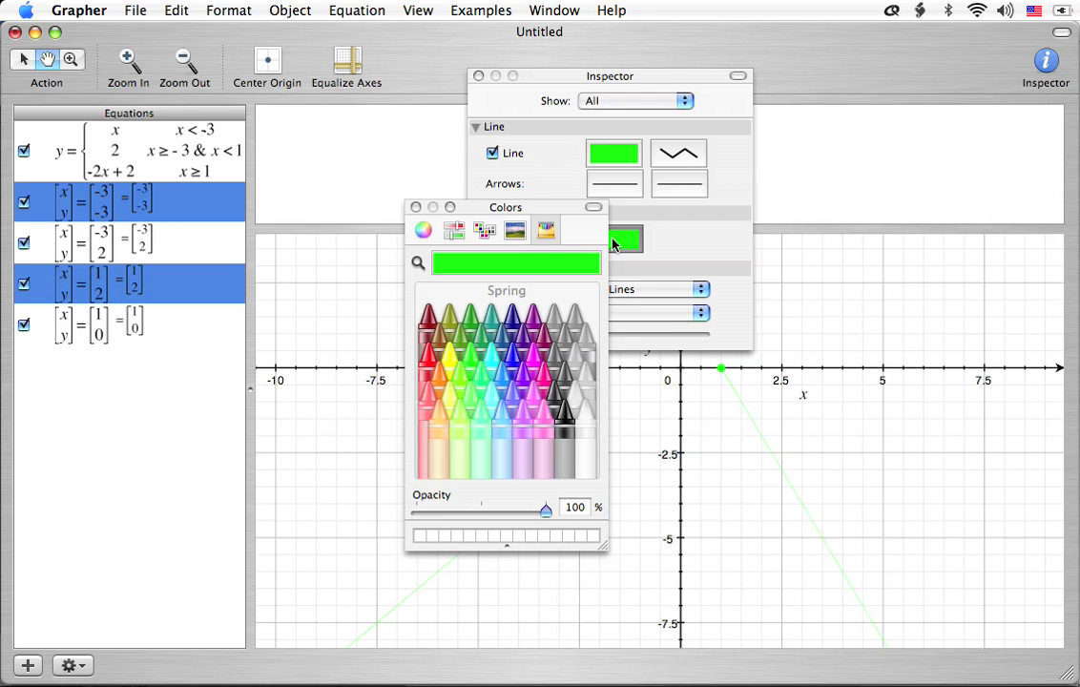
click(586, 436)
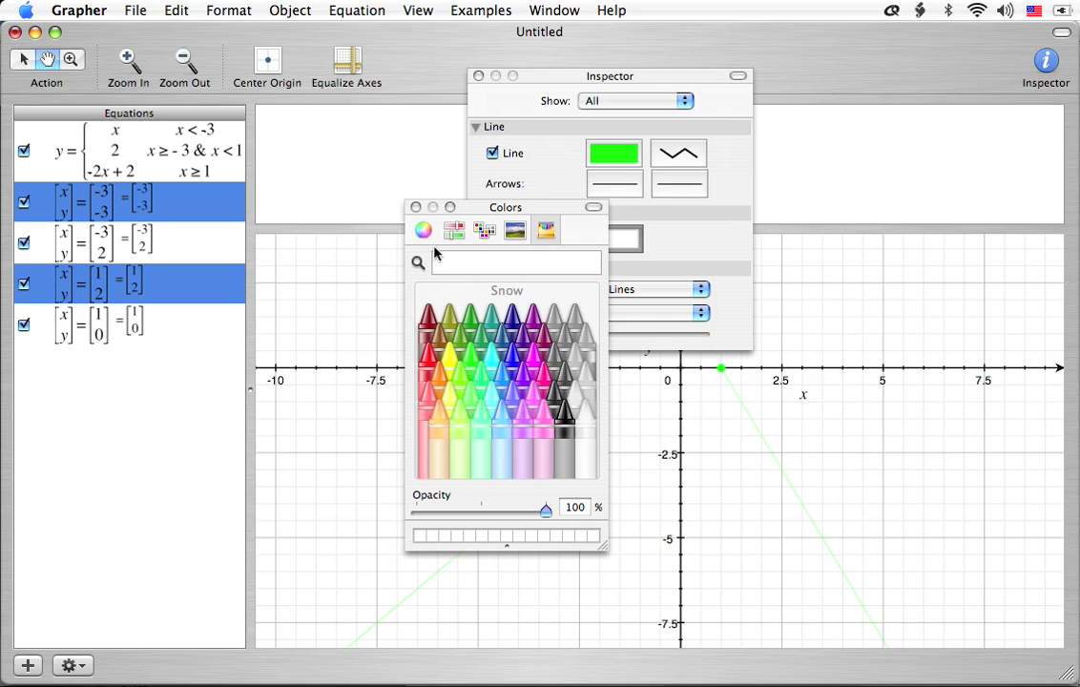
click(416, 207)
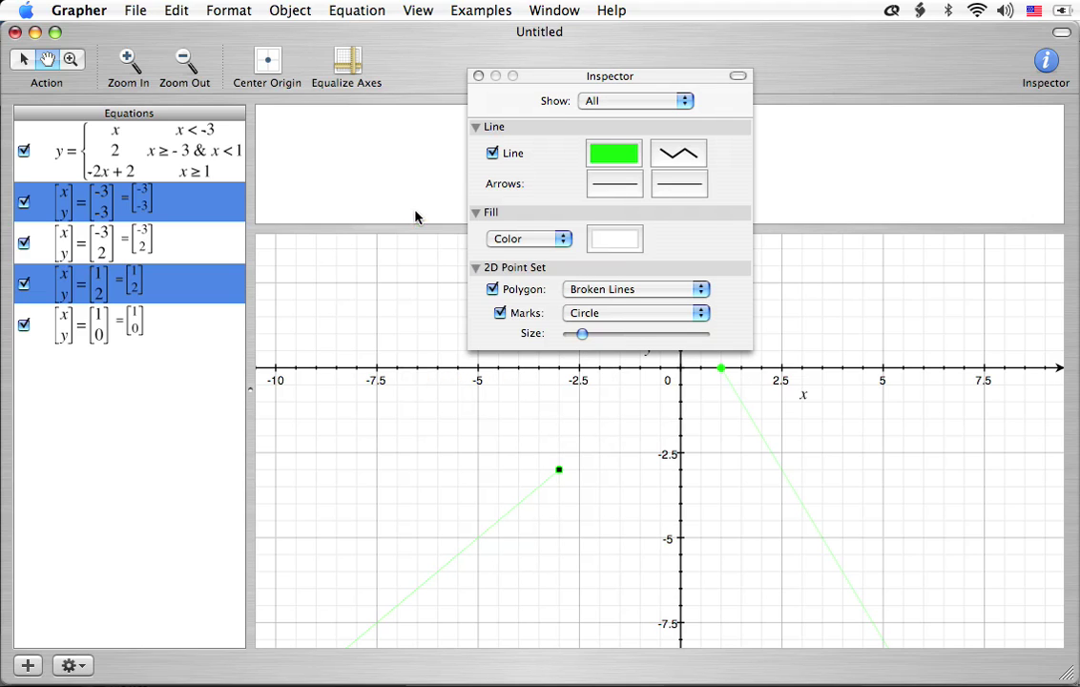
click(479, 76)
click(134, 423)
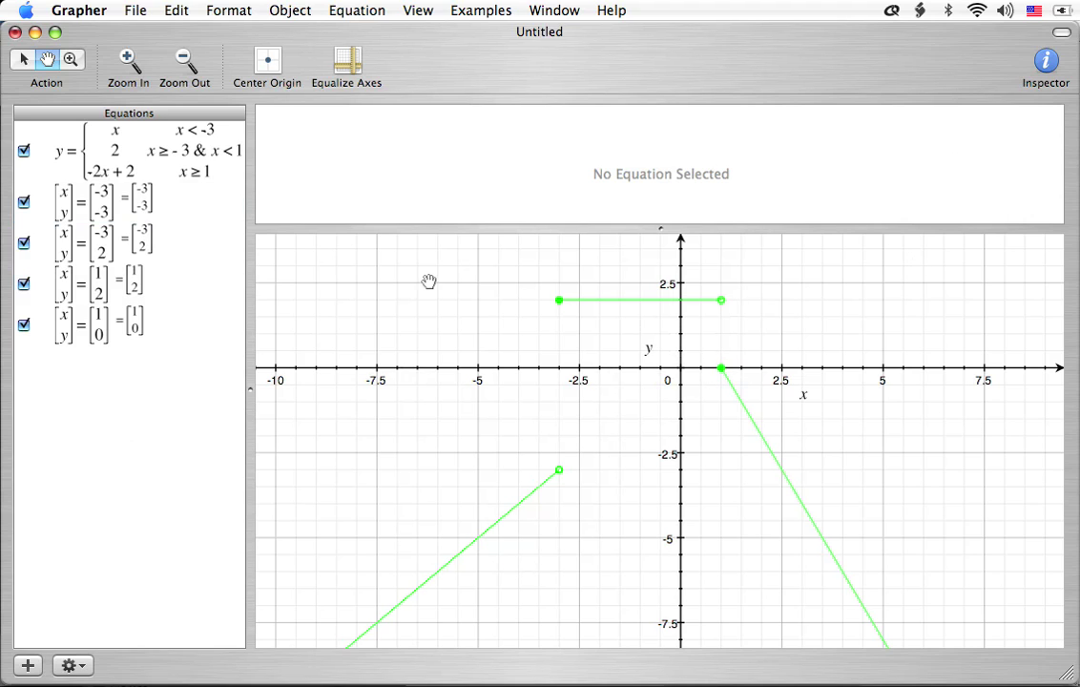
click(180, 280)
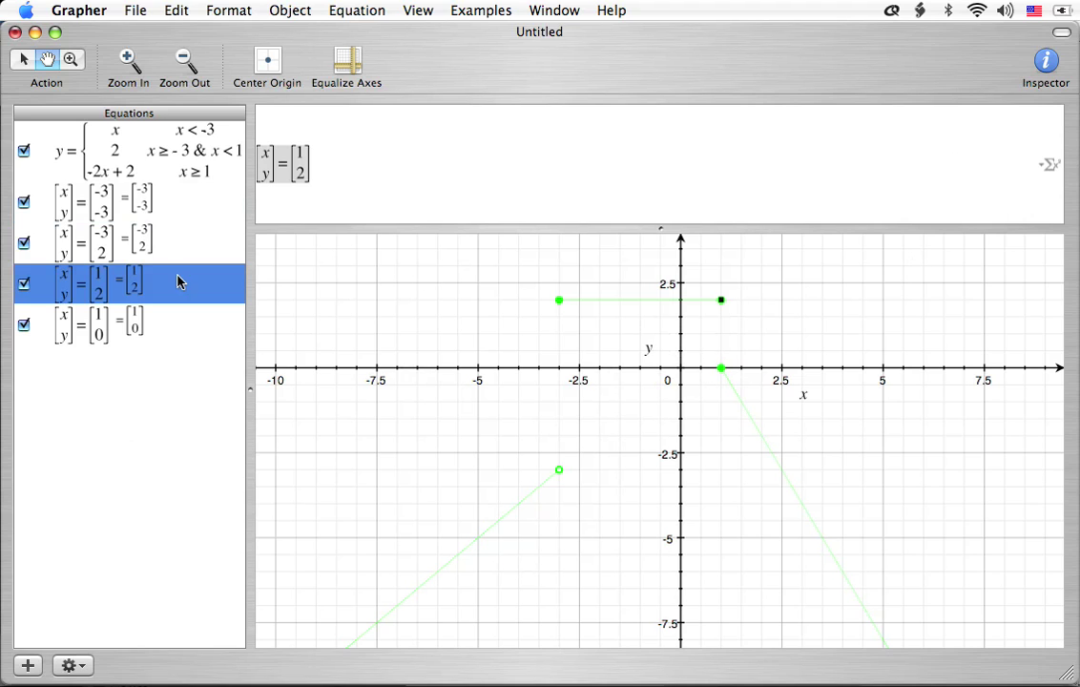
Select only the (1,2) and (-3,-3) point equations together.
shift+click(165, 212)
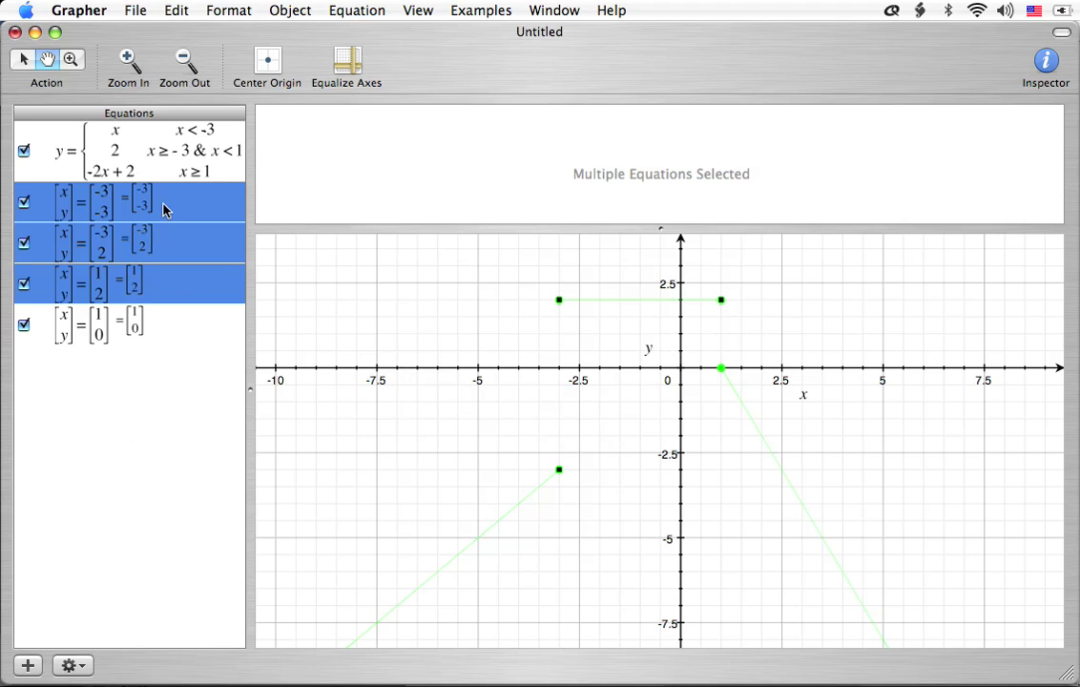
click(154, 386)
click(143, 282)
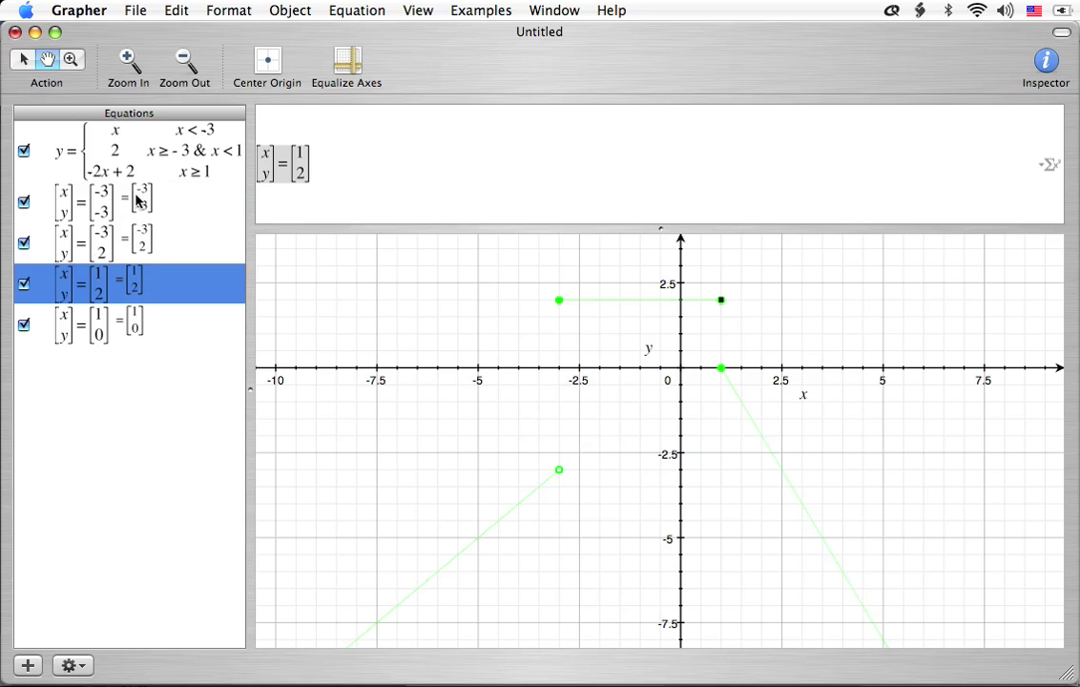
super+click(139, 200)
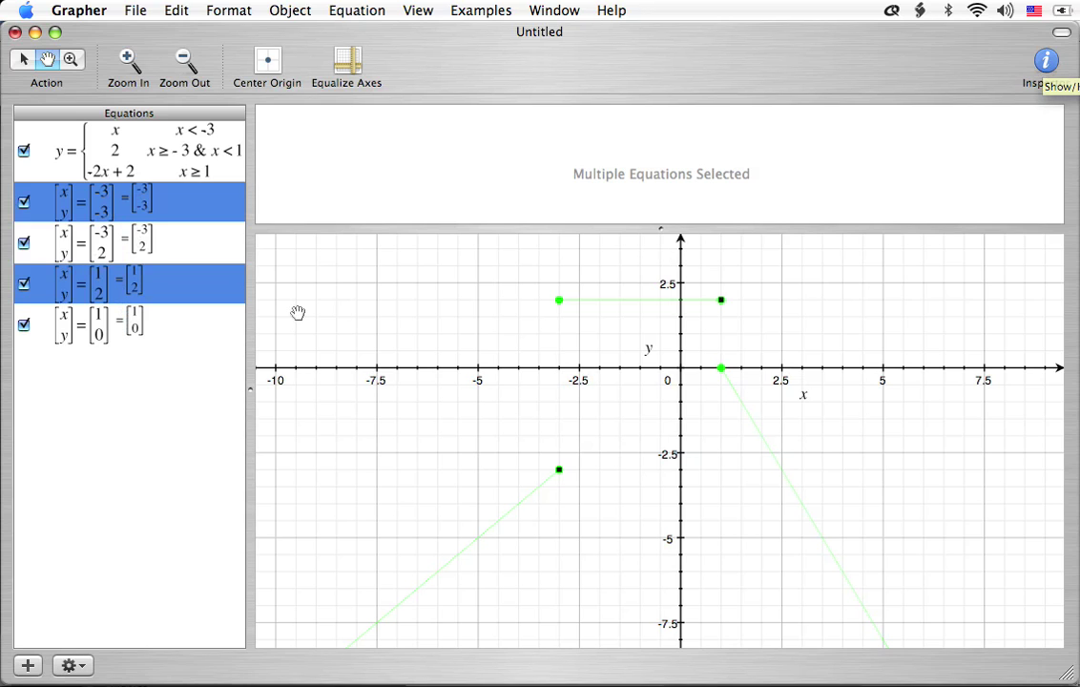
click(153, 387)
click(149, 281)
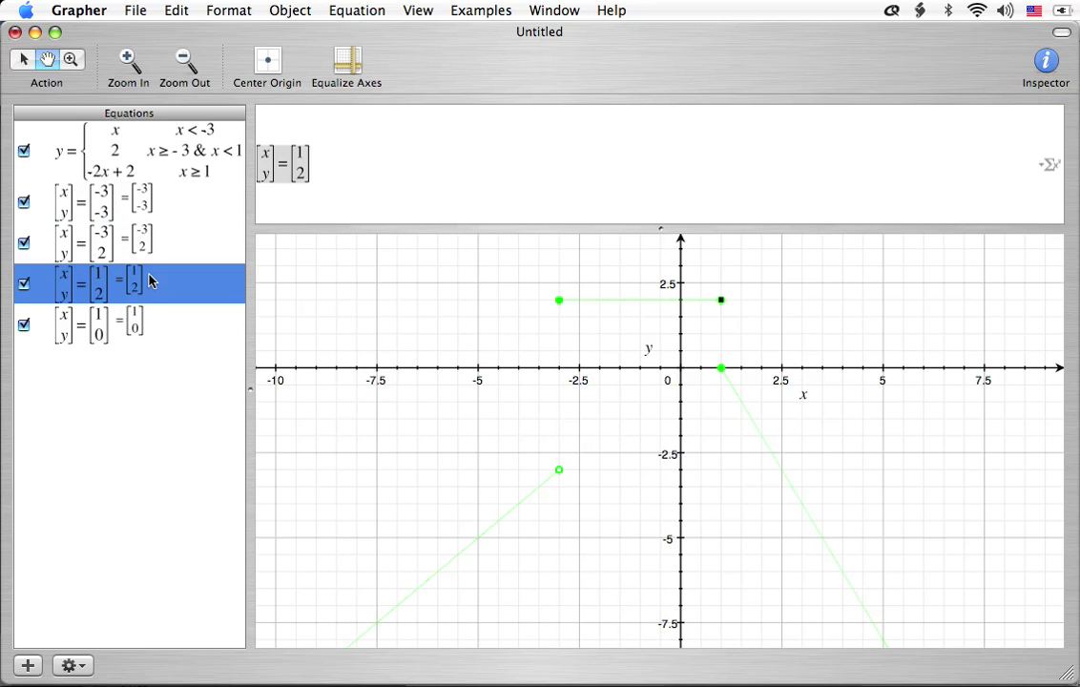
shift+click(148, 205)
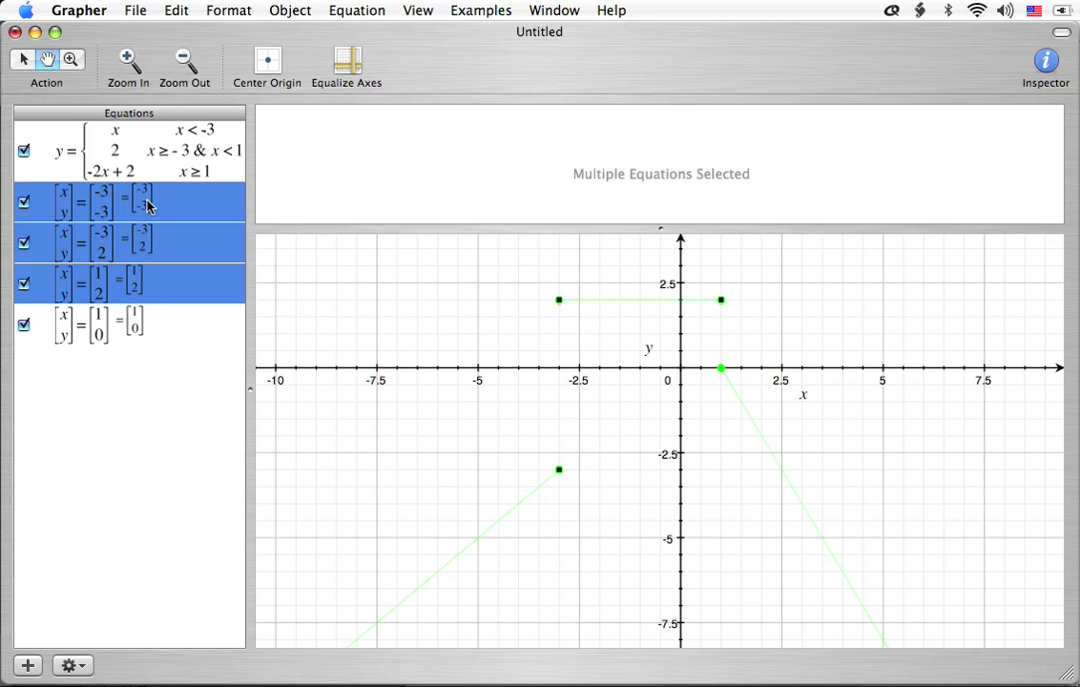
click(100, 417)
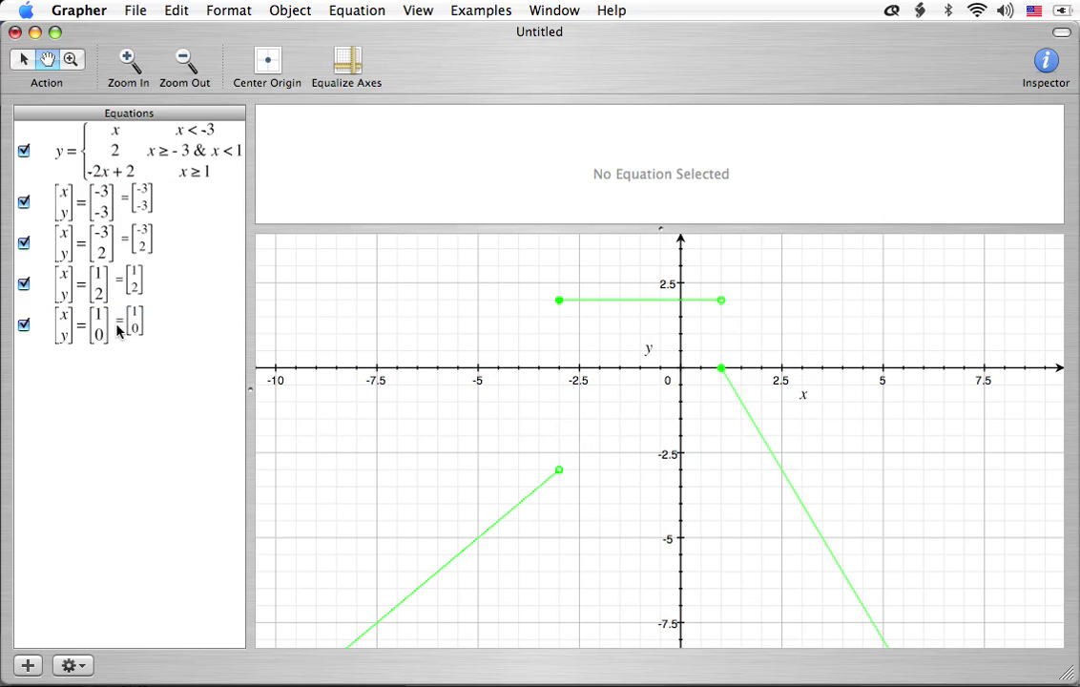
click(119, 287)
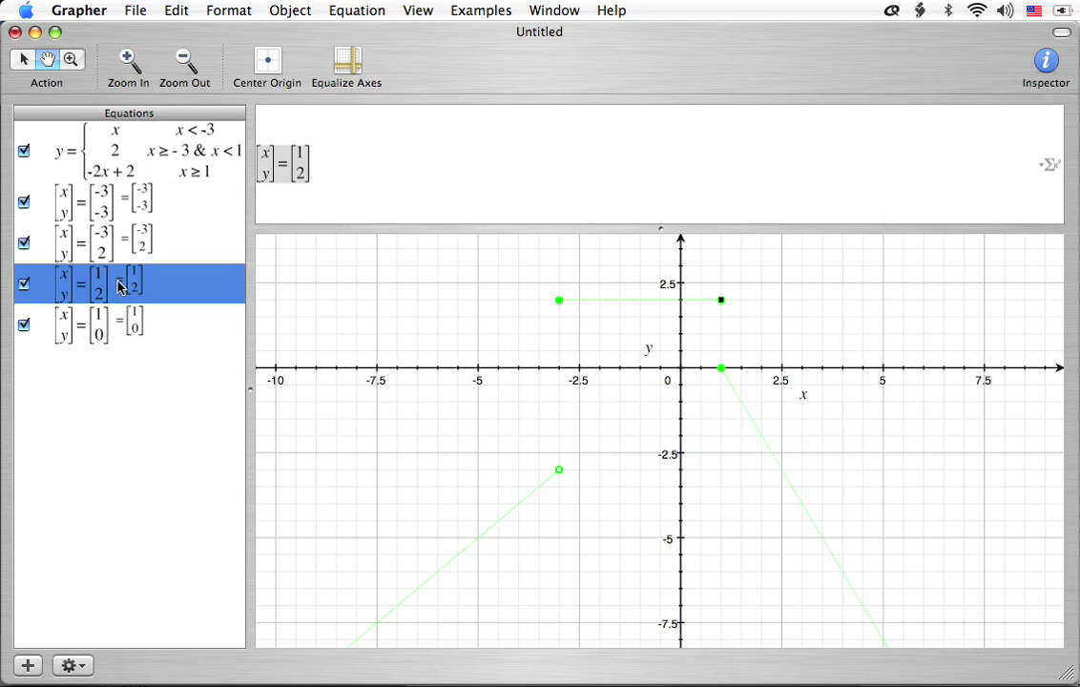
super+click(133, 195)
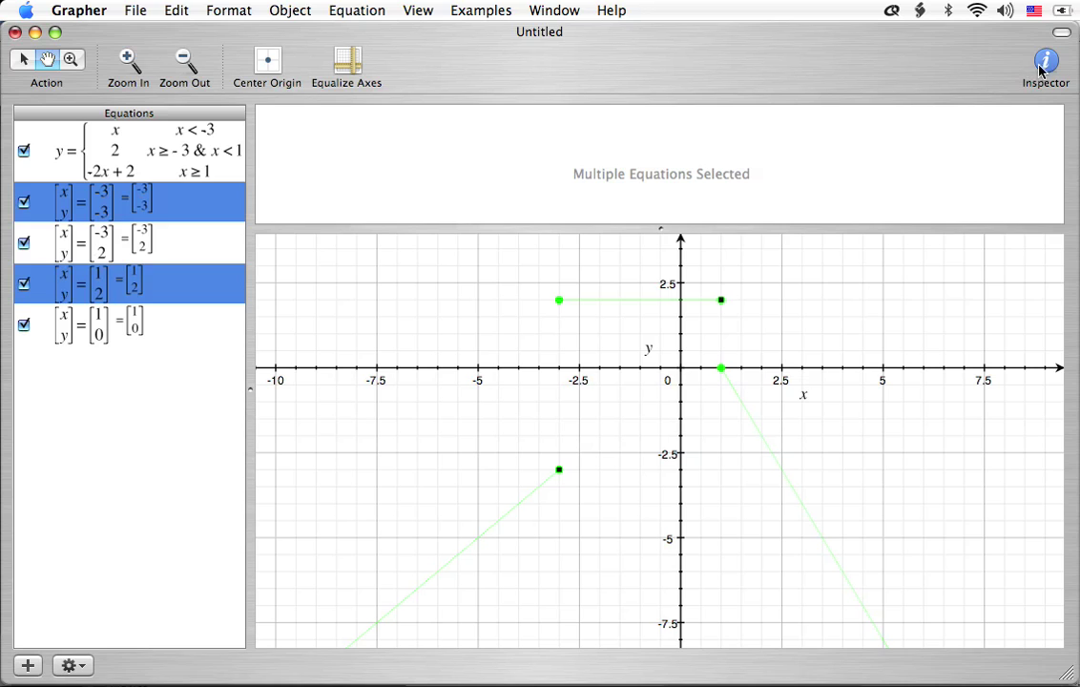
Enlarge the open-circle marks at (1,2) and (-3,-3) with the Inspector Size slider.
key(super+i)
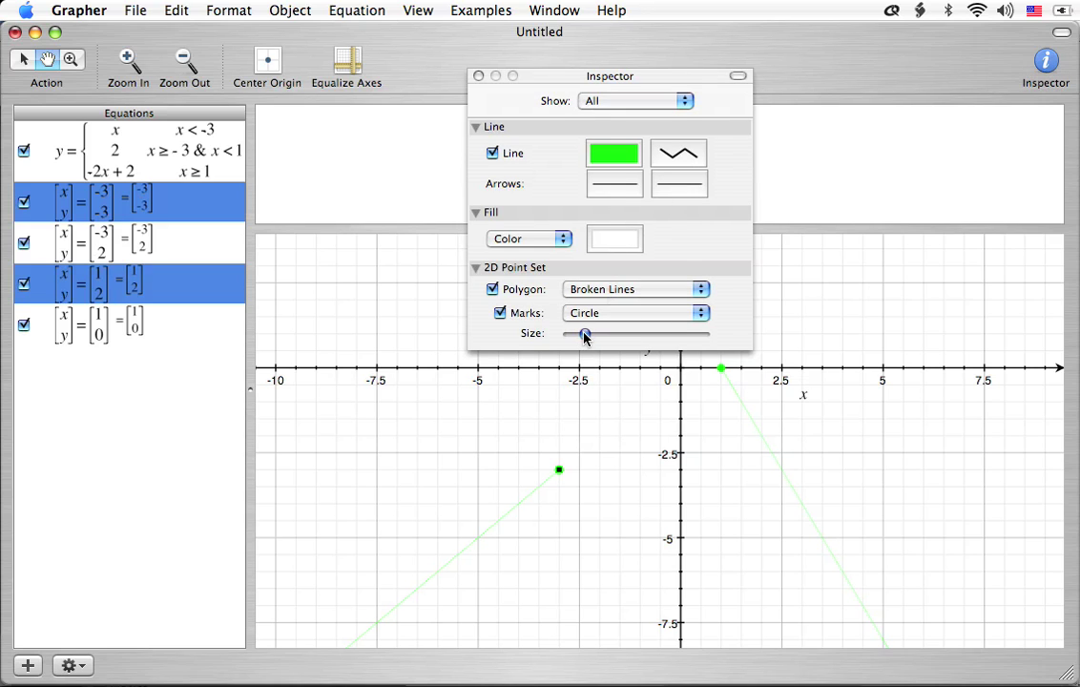
drag(582, 334, 587, 335)
click(479, 76)
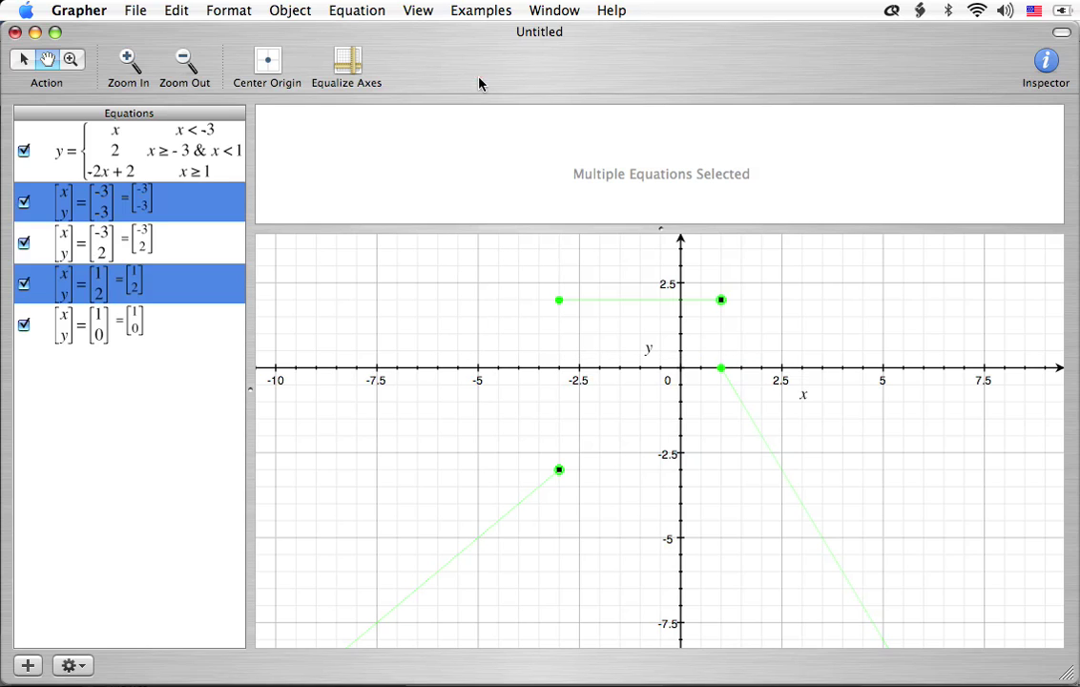
click(128, 466)
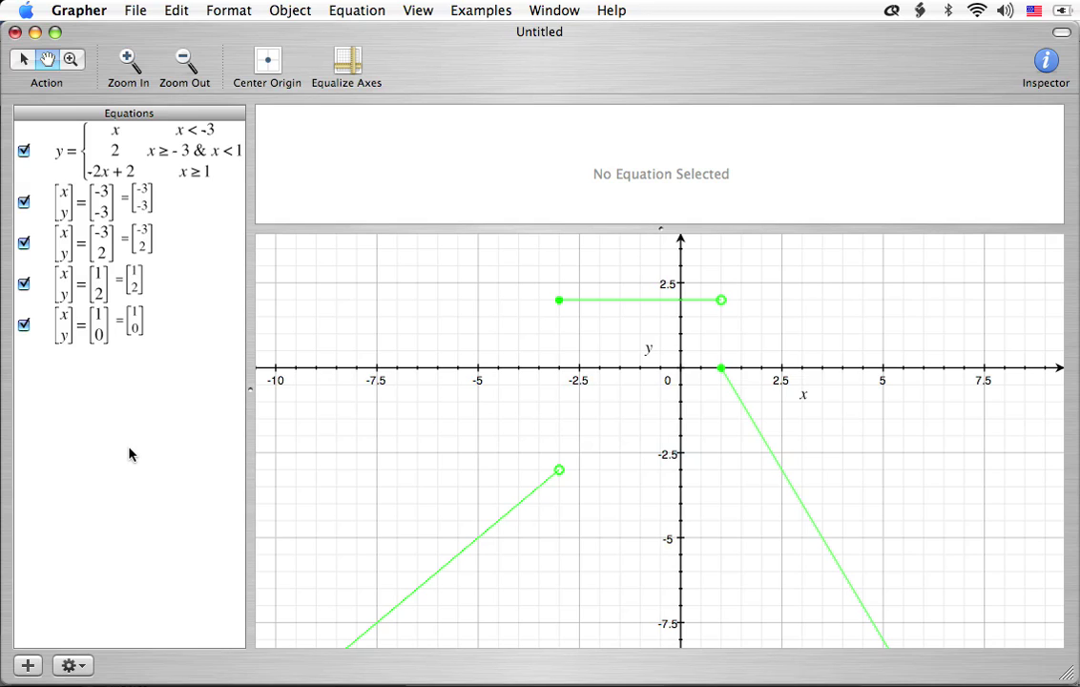
Remove the stray blank equation from the equations list.
key(super+shift+n)
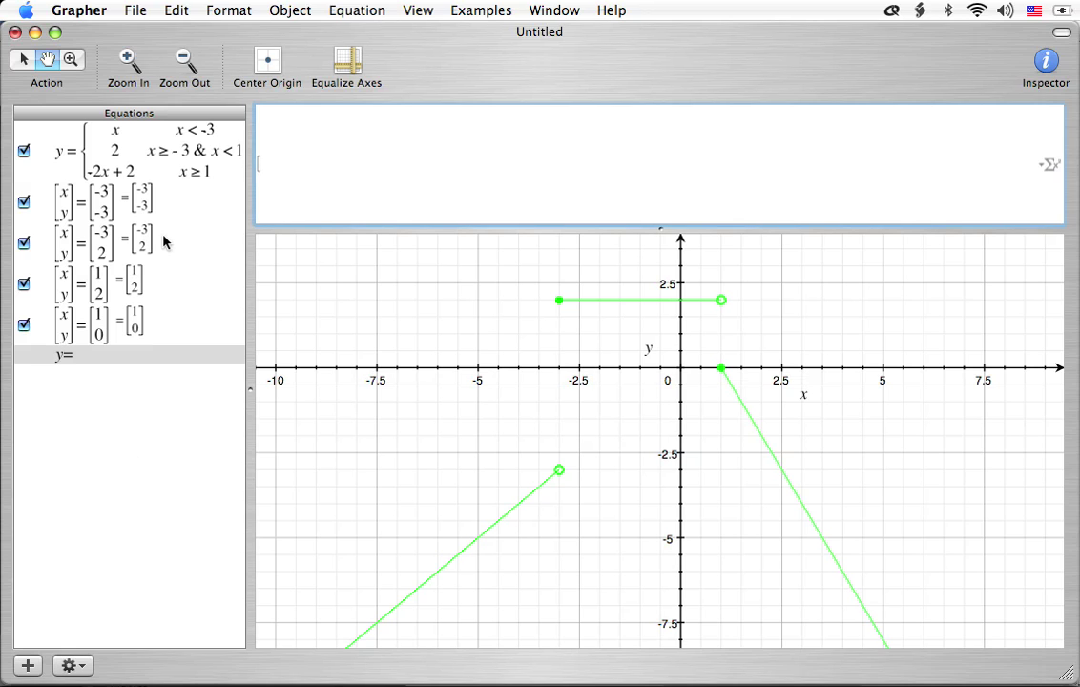
click(124, 354)
key(Delete)
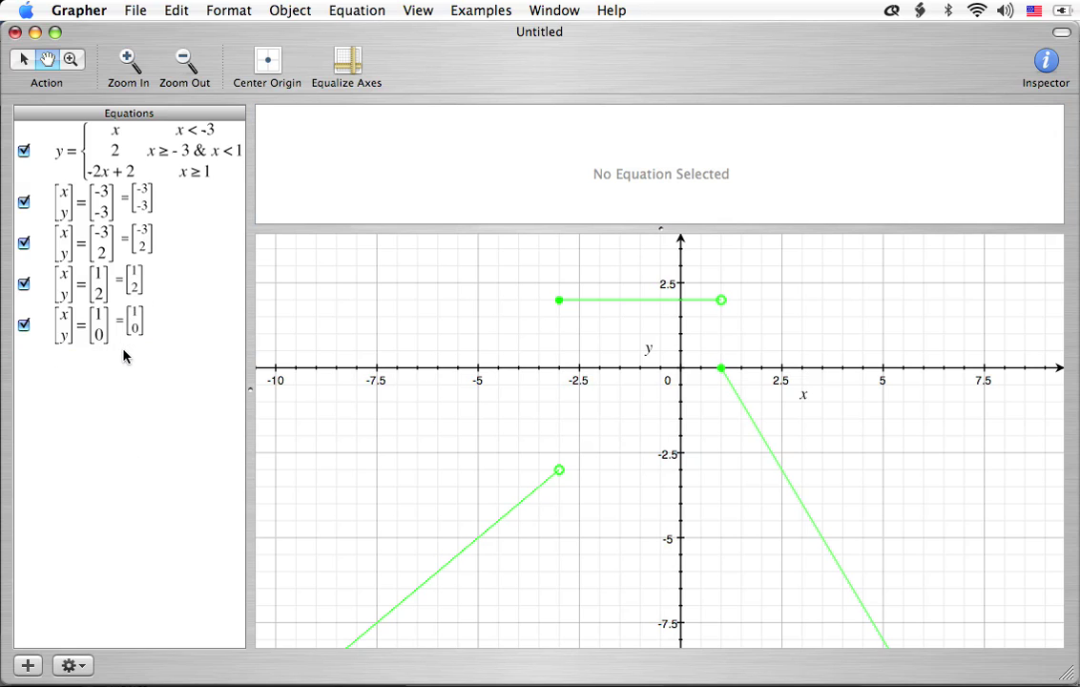
Create a new default 2D graph, Untitled 2, reposition its window, and switch to the PDF.
click(133, 10)
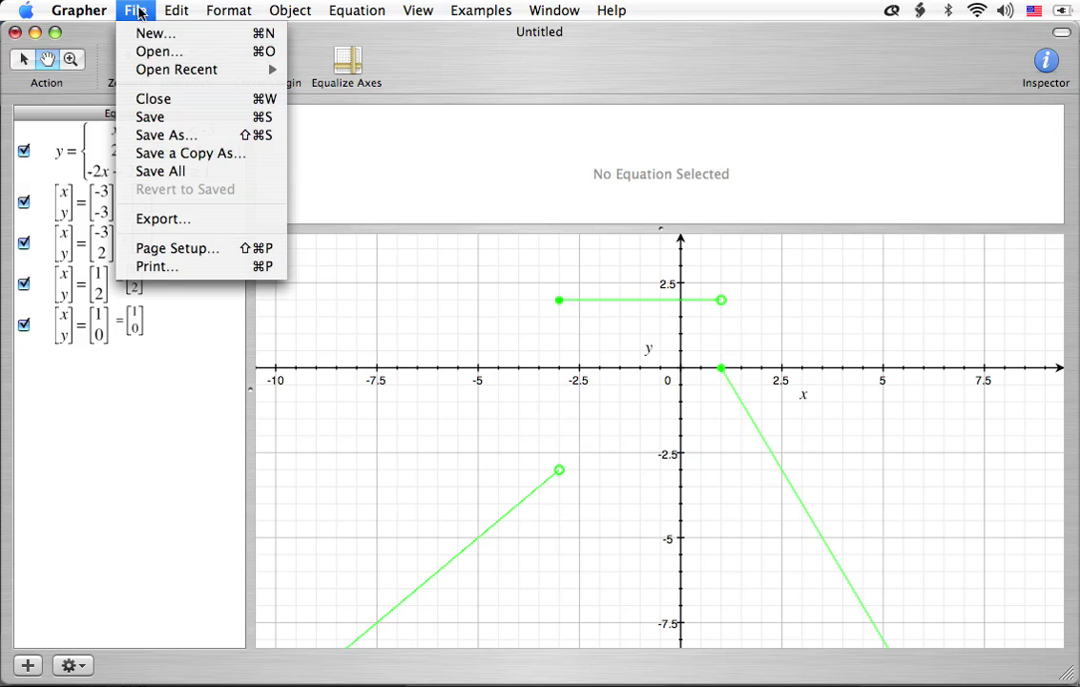
click(145, 35)
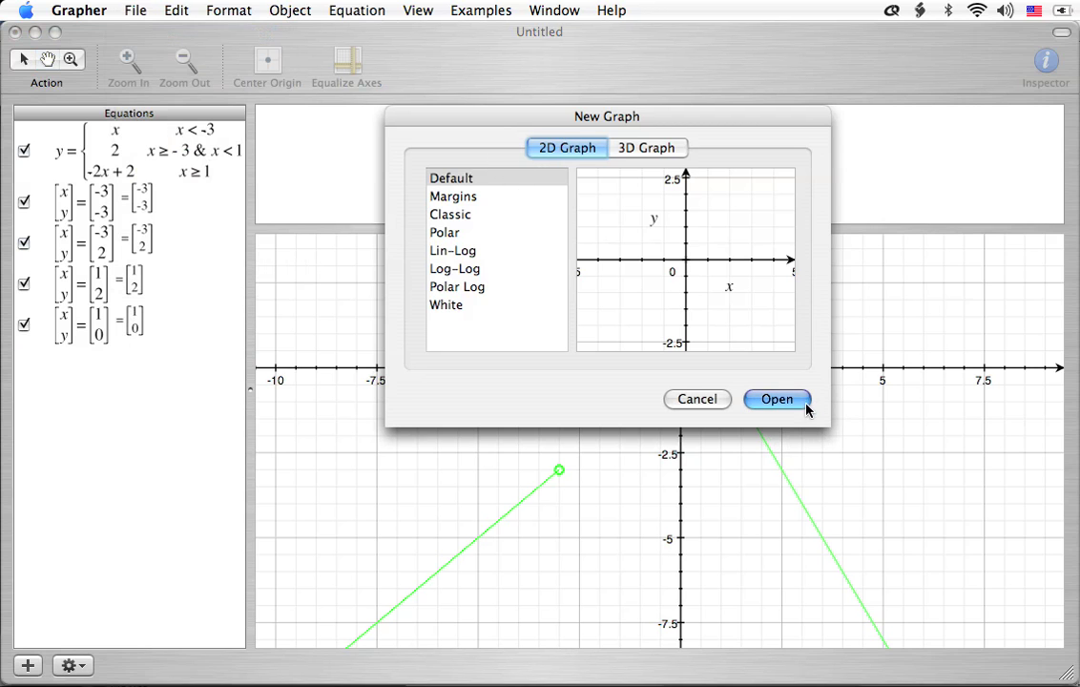
click(758, 401)
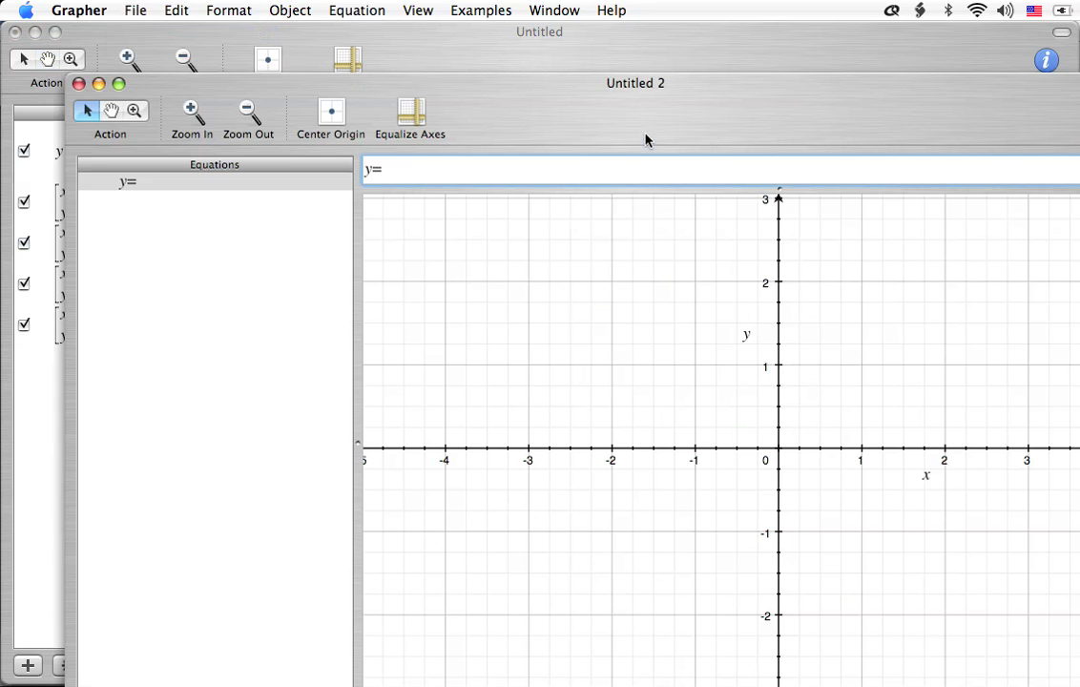
drag(645, 140, 585, 80)
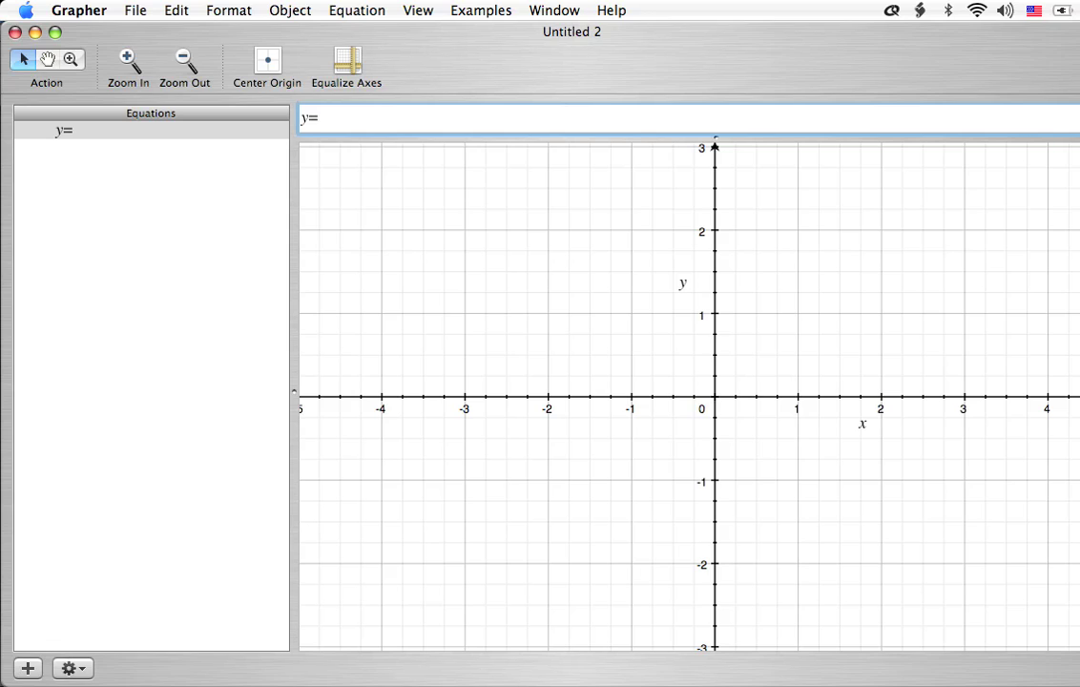
key(super+Tab)
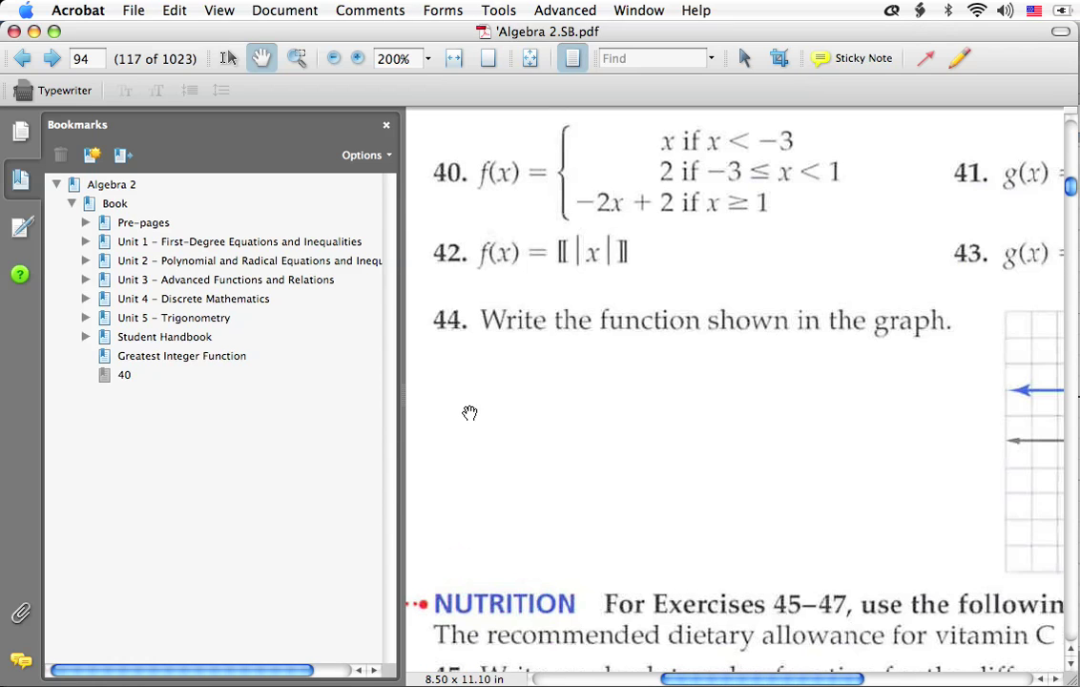
Jump to the Greatest Integer Function bookmark on page 89, then return to Grapher.
click(105, 357)
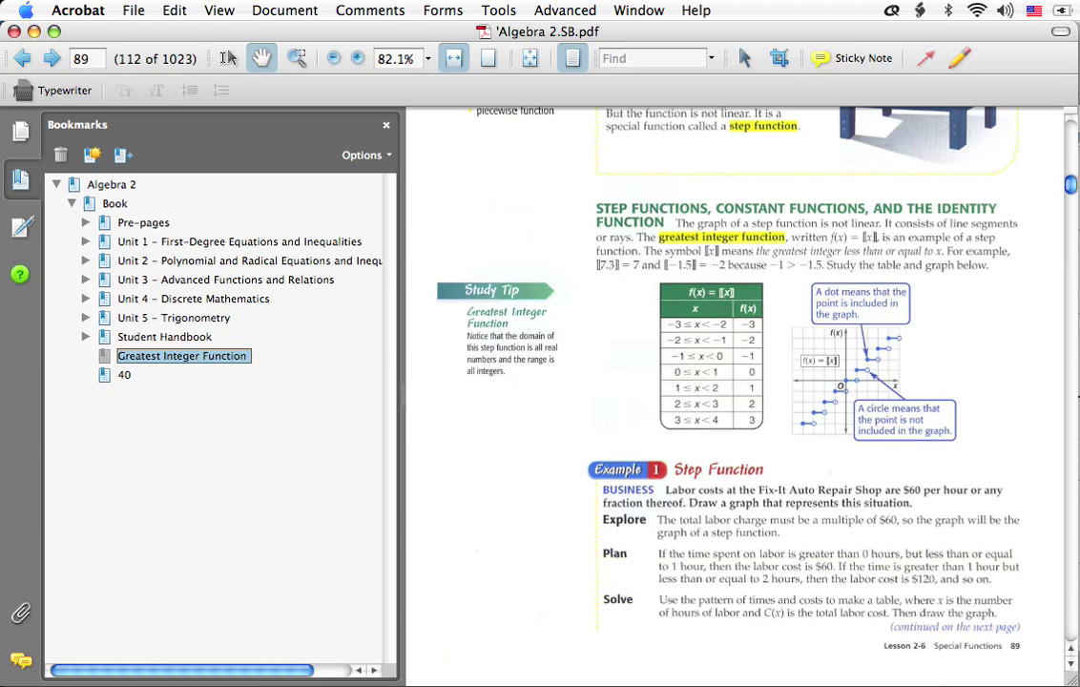
key(super+Tab)
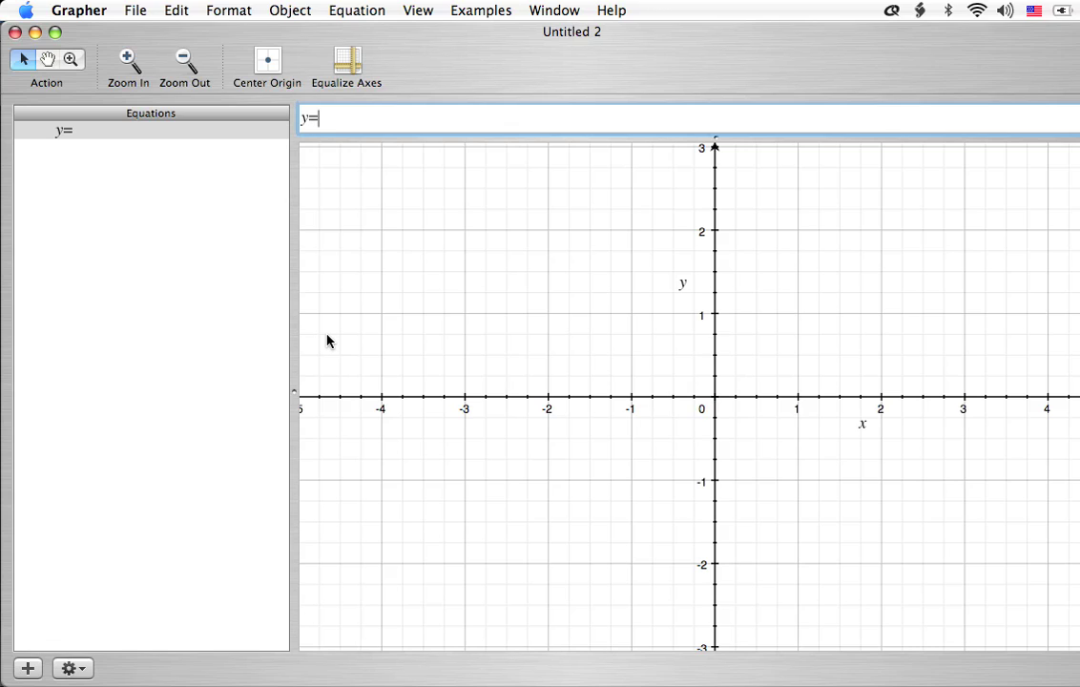
Delete the empty y= equation row from Untitled 2.
key(BackSpace)
key(BackSpace)
click(101, 157)
click(104, 135)
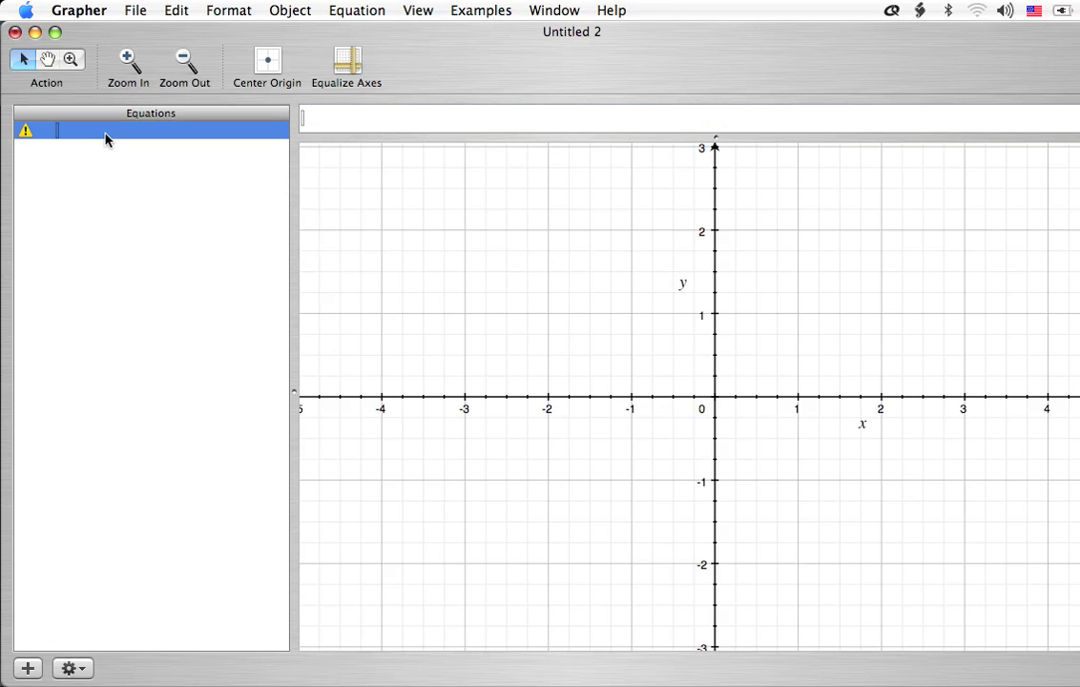
key(BackSpace)
Add a Cartesian Curve template equation and turn it into the point [x y] = [0 0].
click(355, 10)
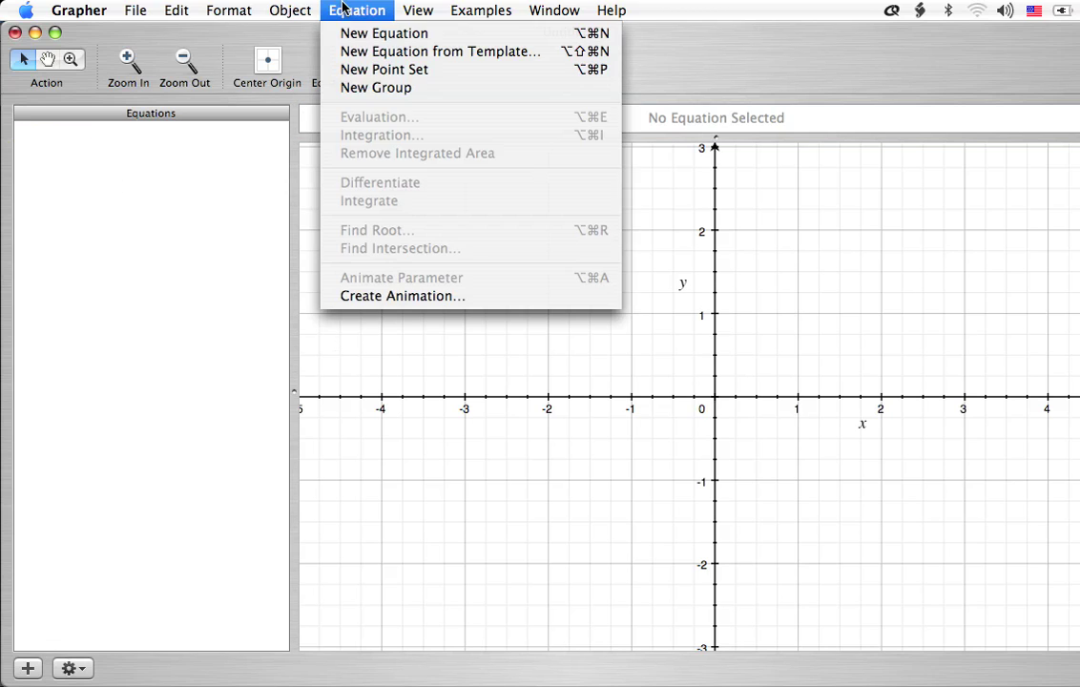
click(364, 53)
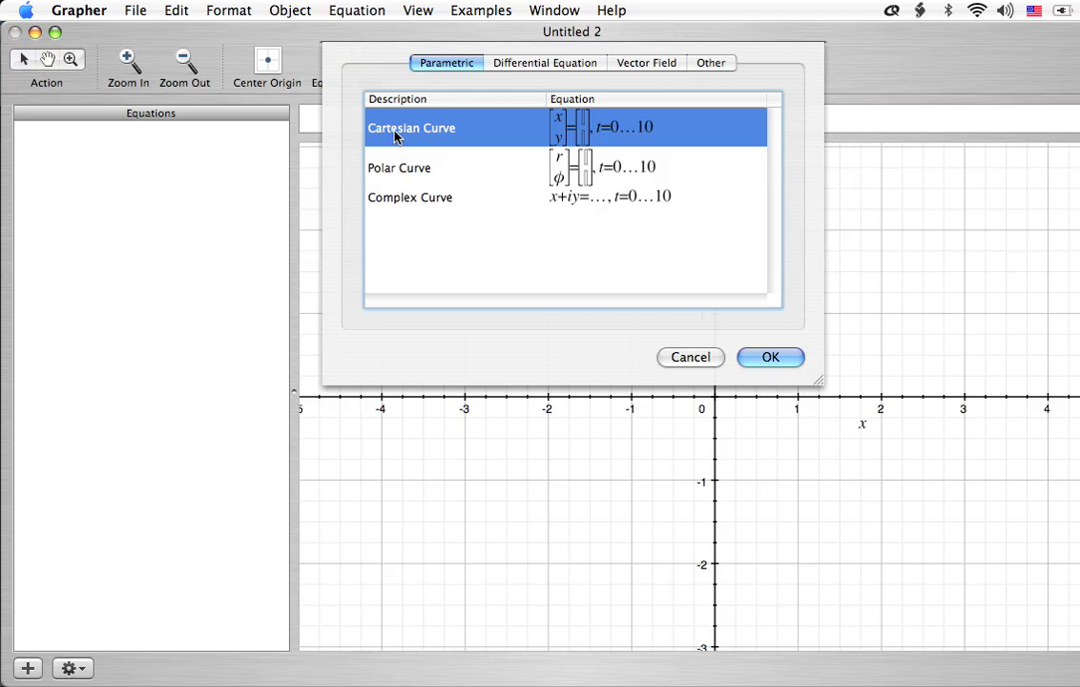
click(778, 361)
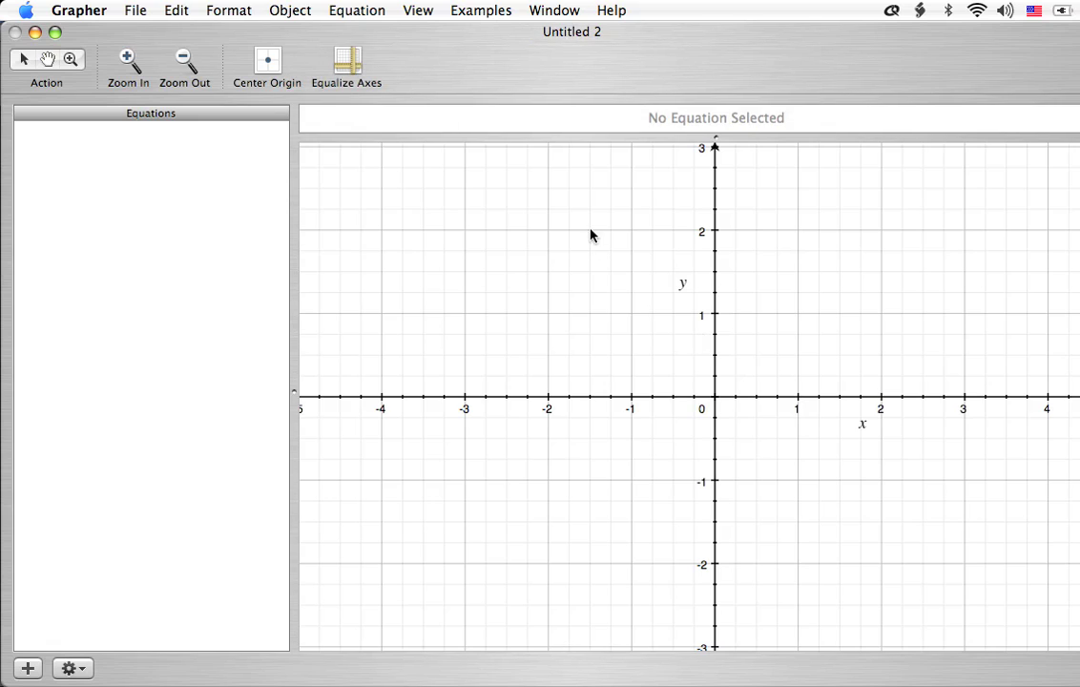
click(468, 134)
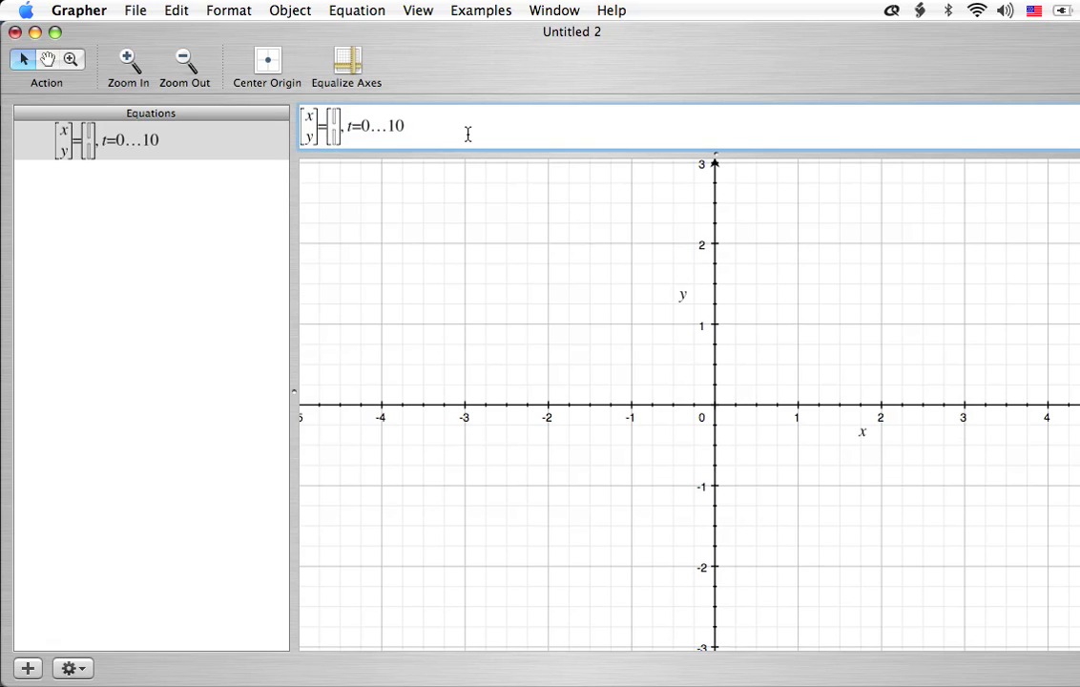
key(BackSpace)
key(BackSpace)
key(BackSpace)
key(BackSpace)
key(BackSpace)
key(BackSpace)
key(BackSpace)
text(()
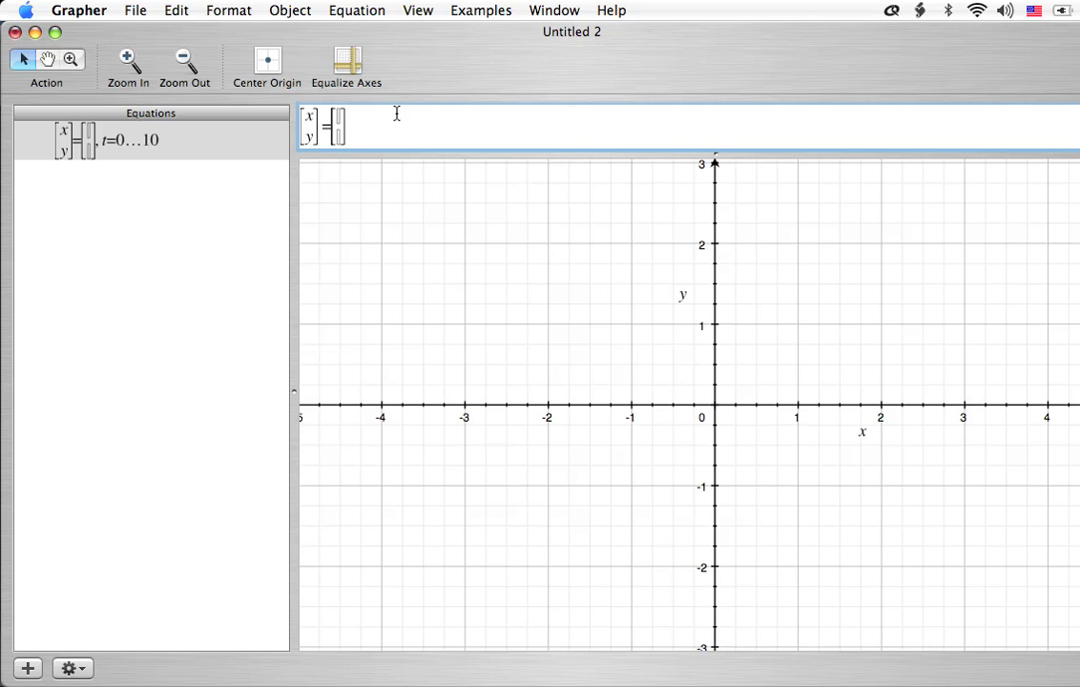
text(0)
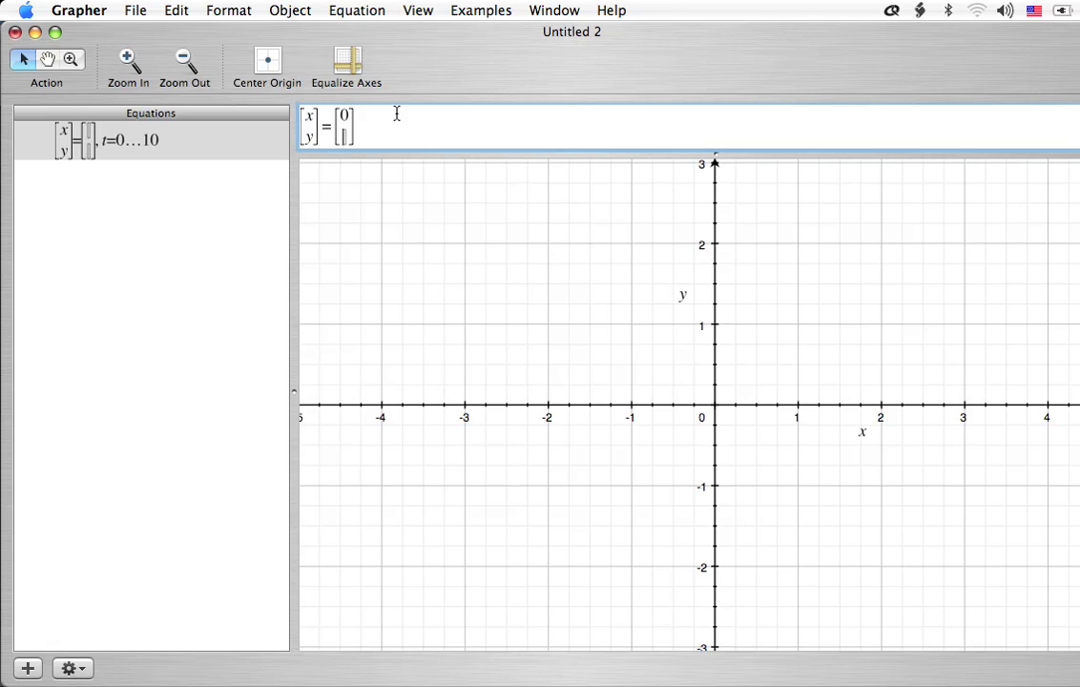
text(0)
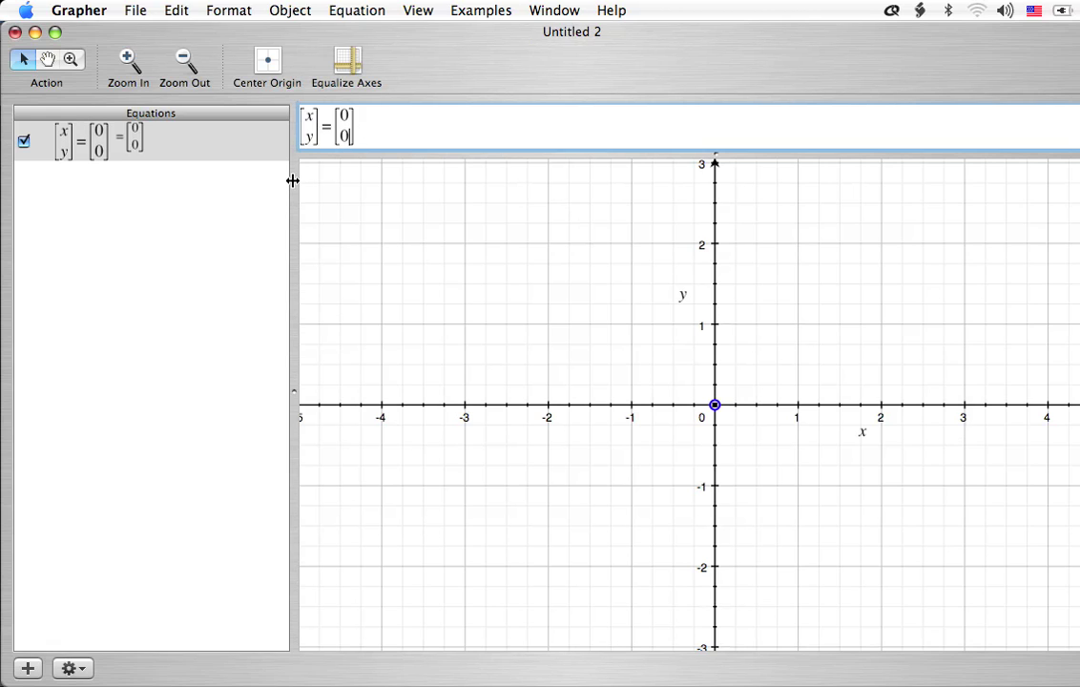
key(super+Return)
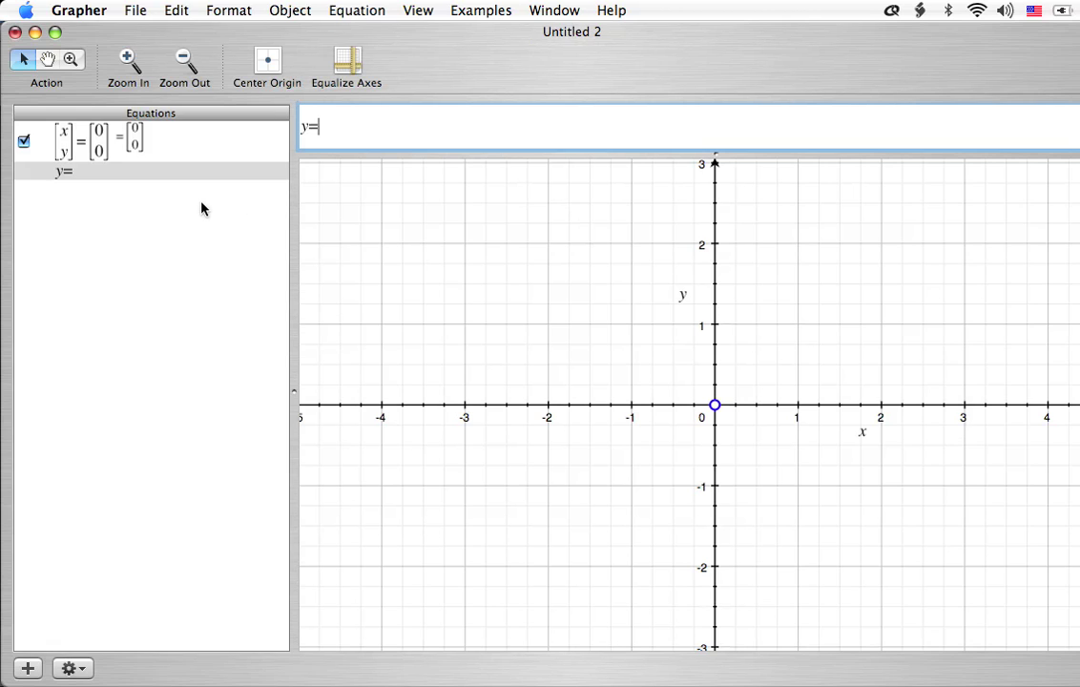
Define the list a = {0, 1, ... 10} and drag it to the top of the equations.
key(BackSpace)
key(BackSpace)
text(a = {0, 1, )
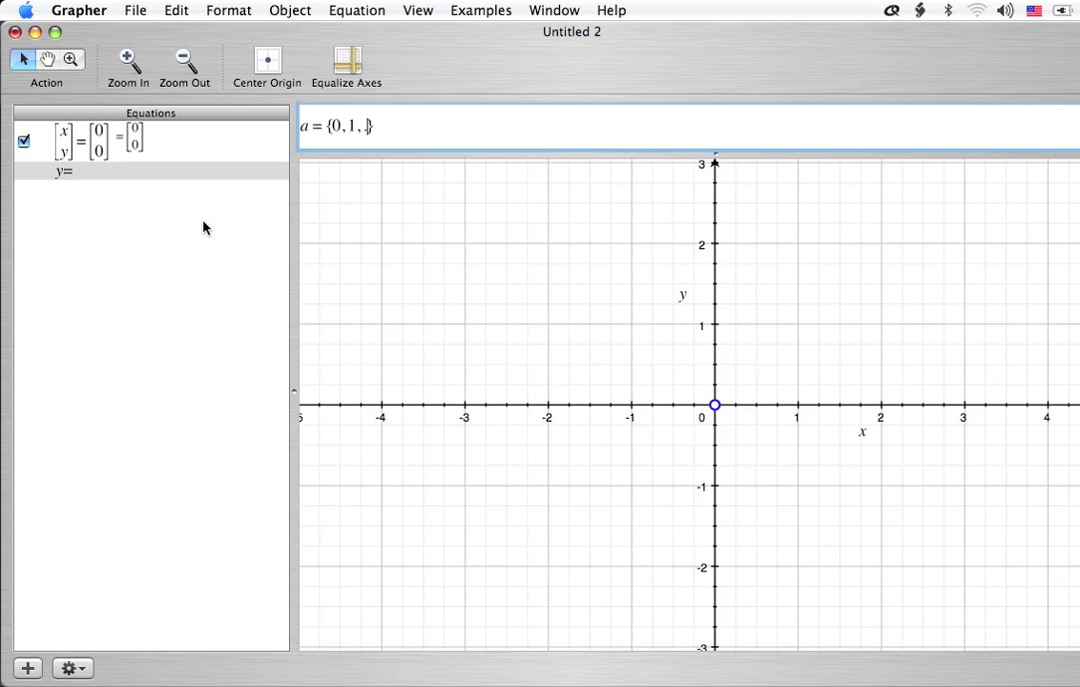
text(... 10)
key(Return)
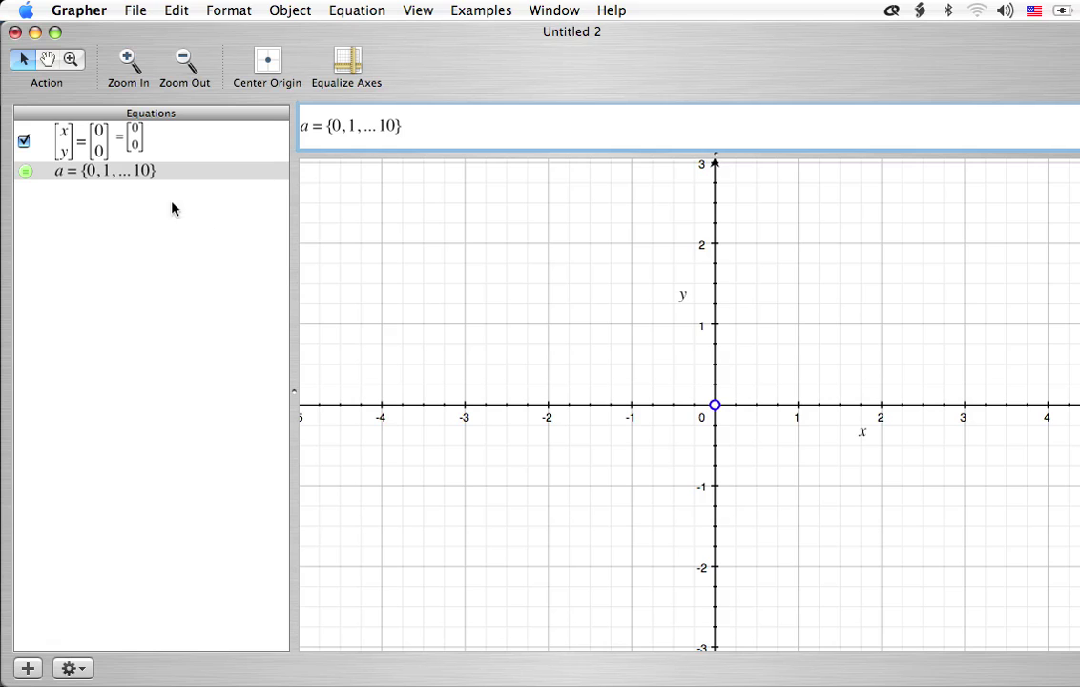
drag(147, 175, 140, 125)
click(134, 159)
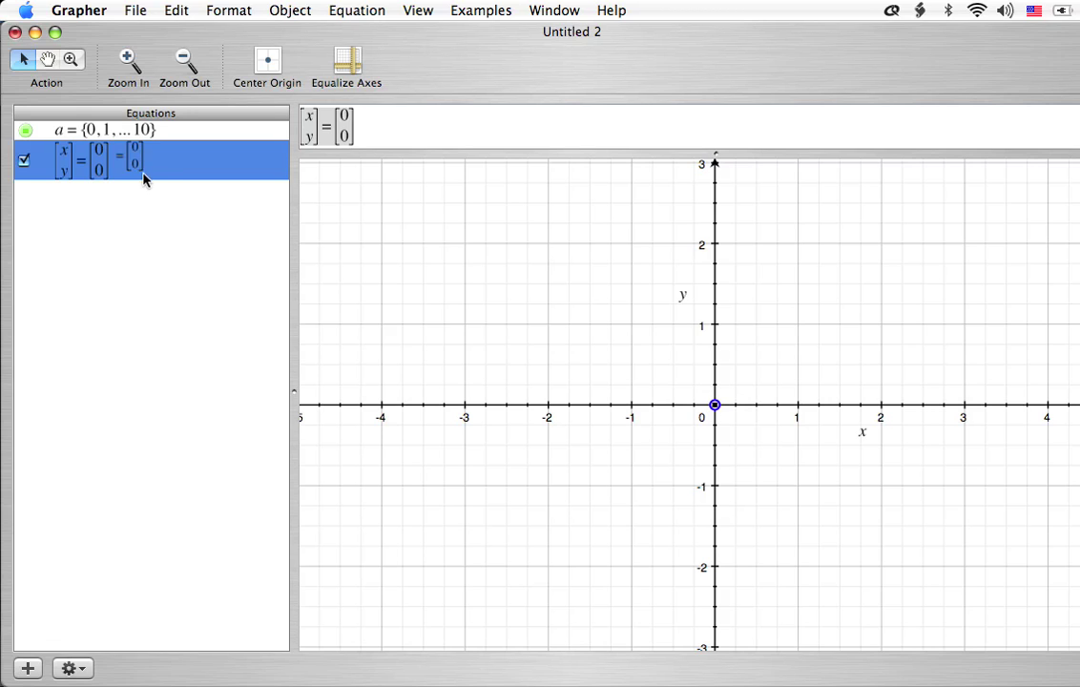
Replace both 0 entries with a, making the point equation [x y] = [a a].
click(350, 134)
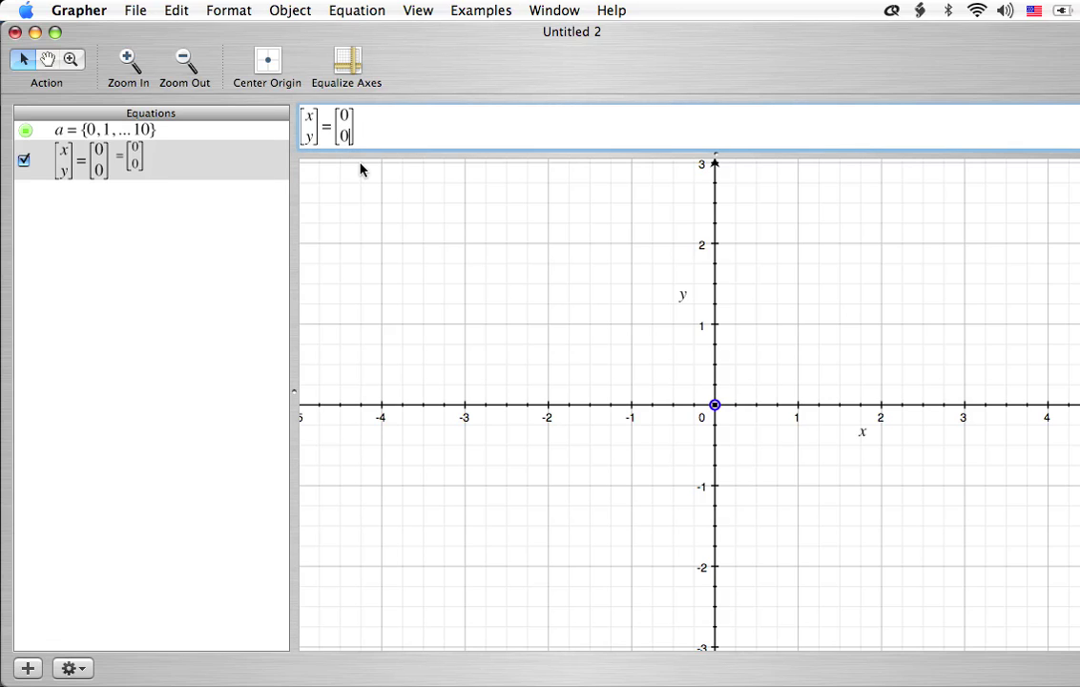
key(BackSpace)
text(a)
key(Up)
key(BackSpace)
text(a)
key(Return)
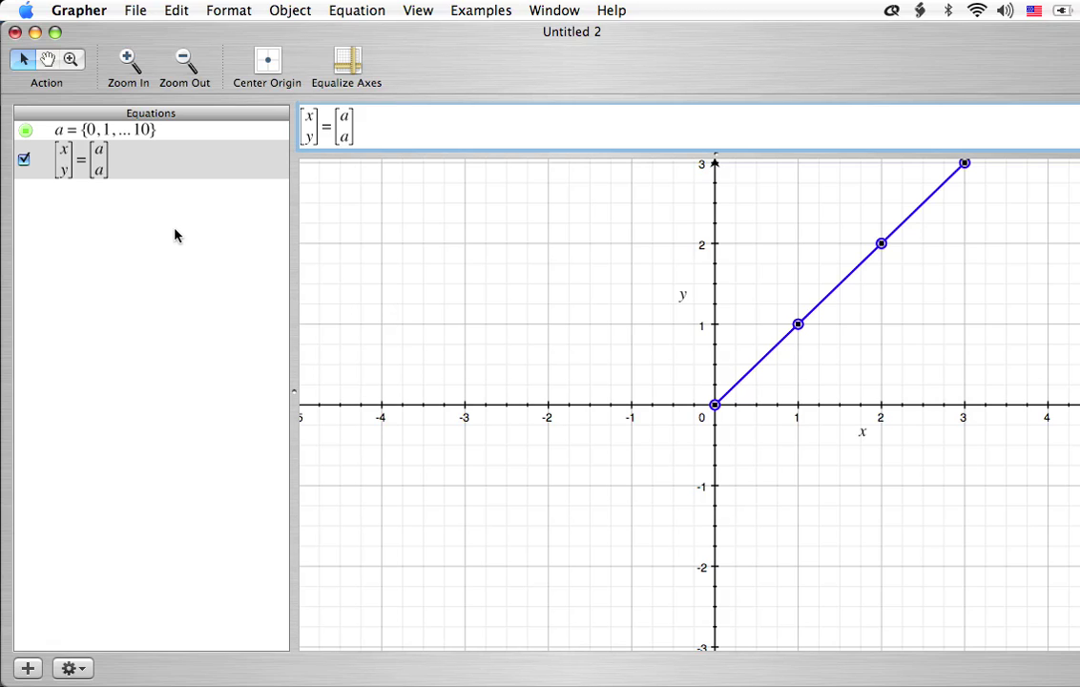
drag(374, 132, 274, 108)
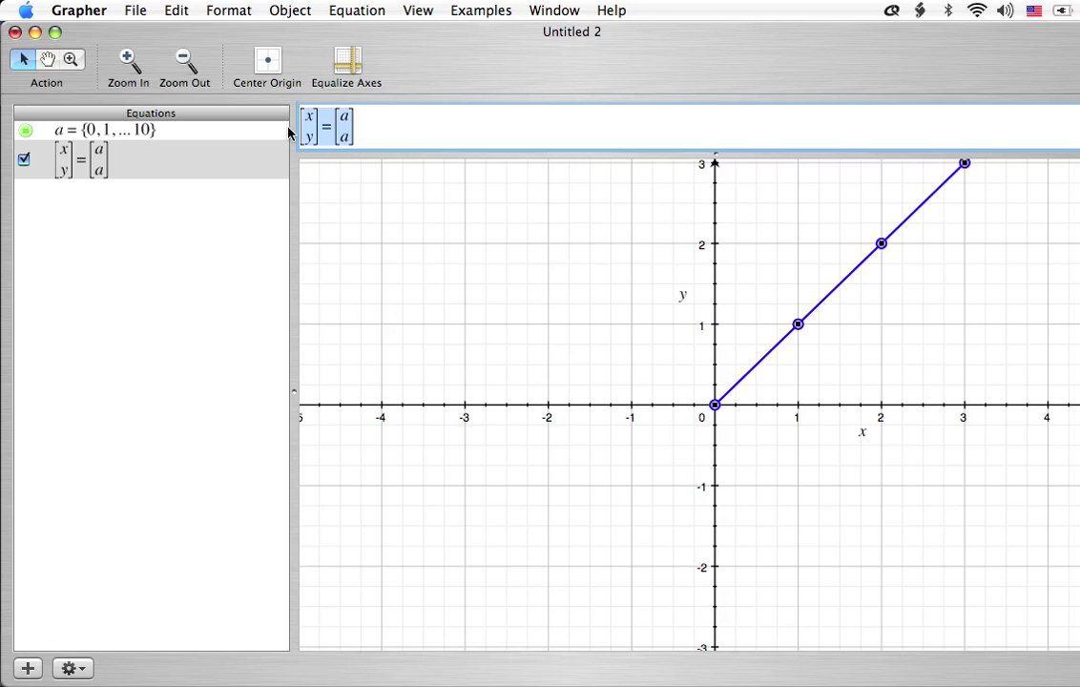
Paste the [a a] equation into a new row and edit it to [x y] = [a+1, a].
key(Return)
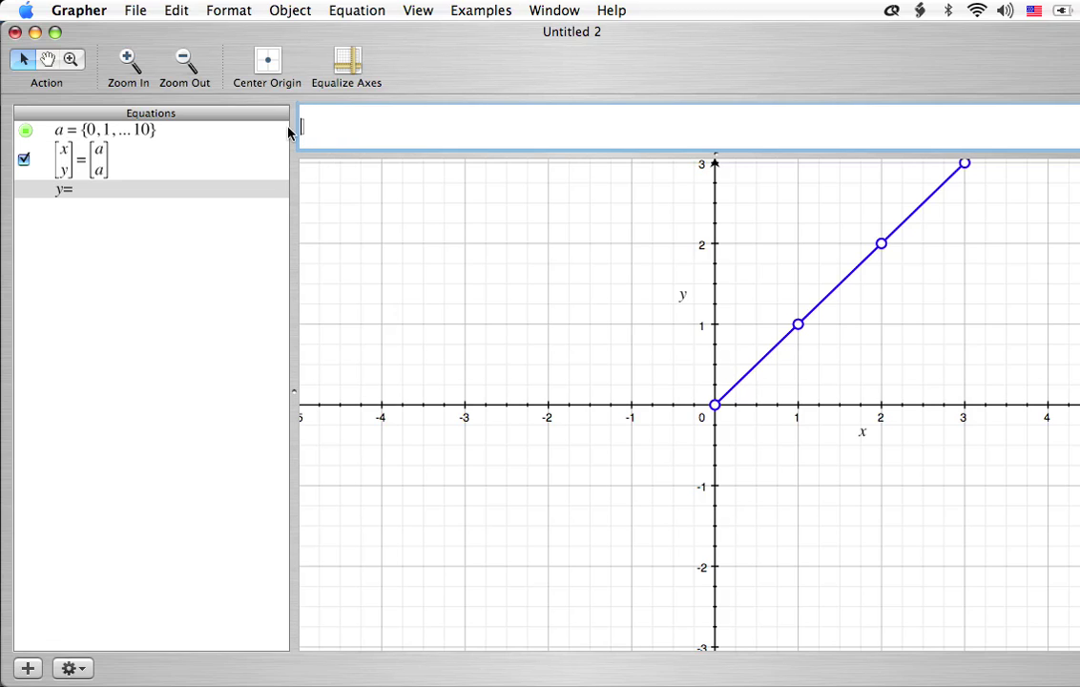
key(cmd+v)
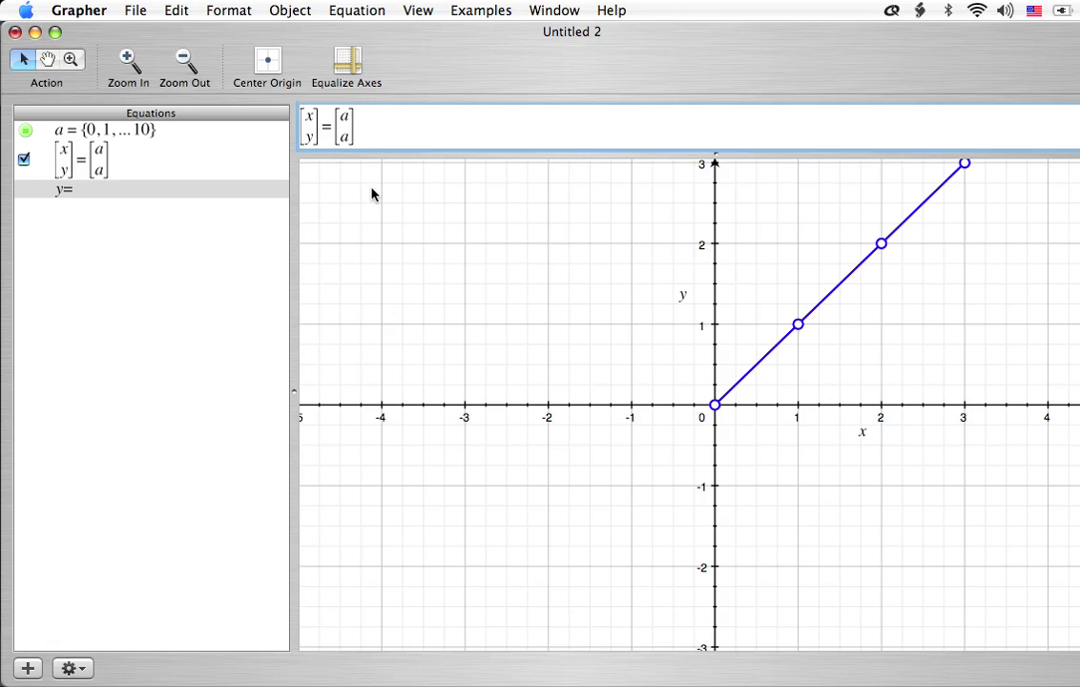
text(+1)
key(Return)
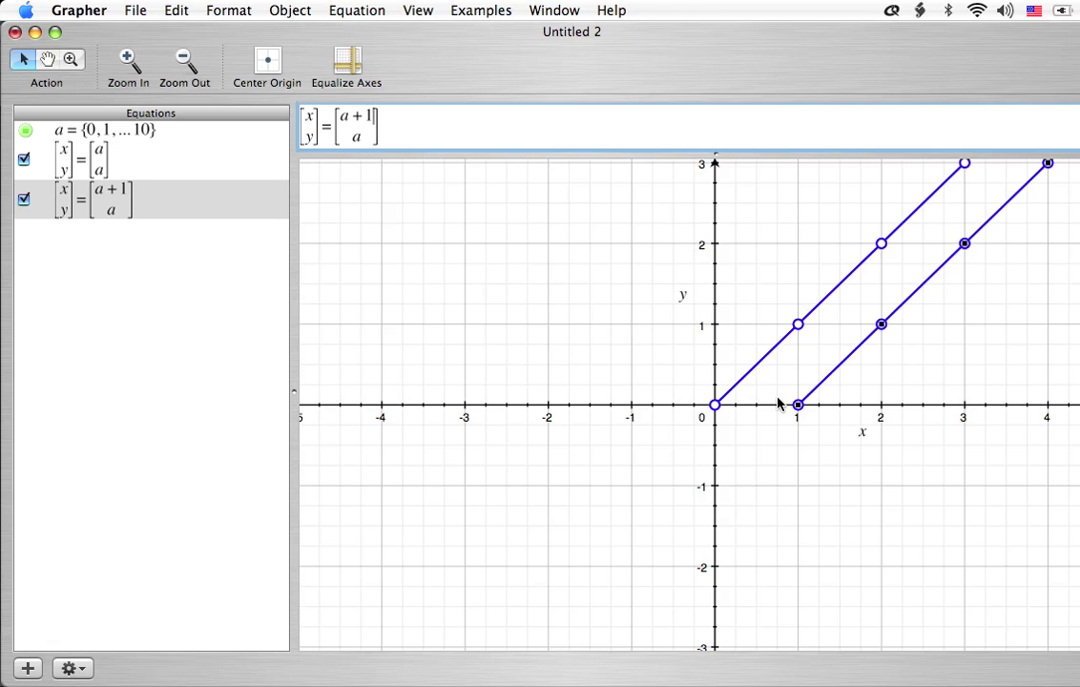
click(181, 226)
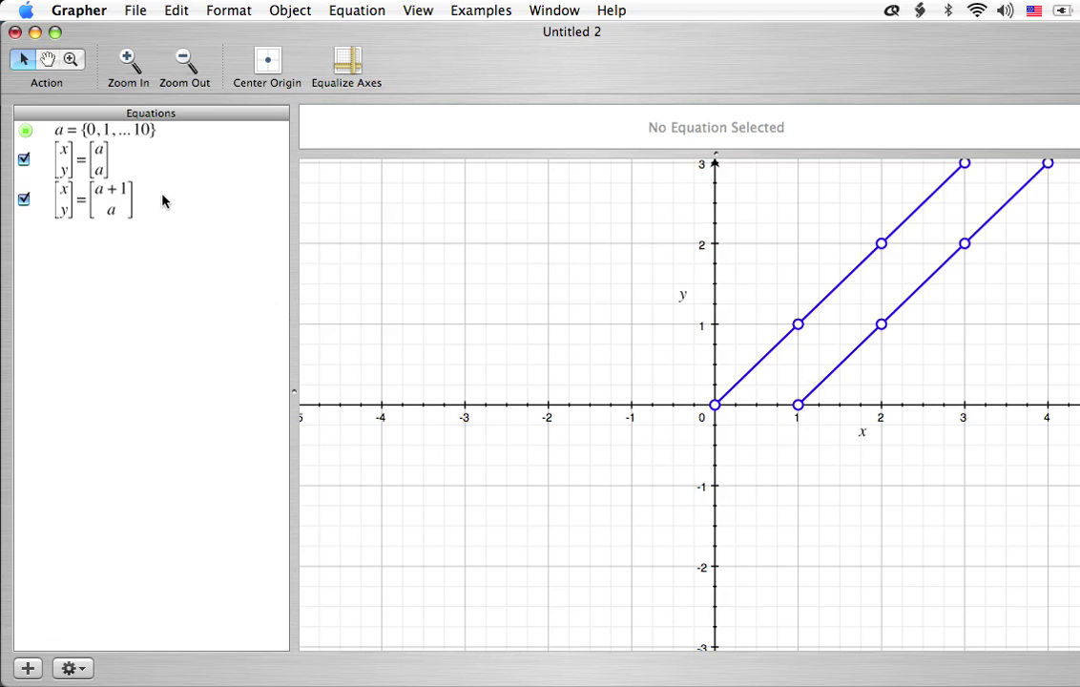
Color both point sets green and hide their connecting lines, leaving only points.
click(161, 200)
shift+click(159, 169)
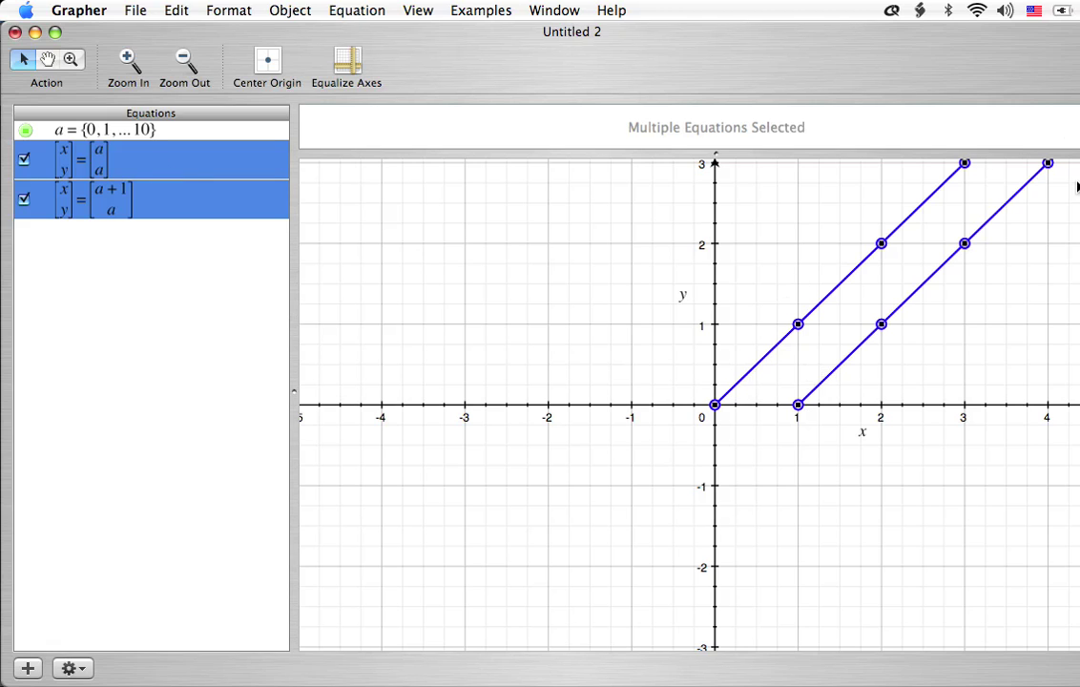
drag(1079, 681, 1068, 679)
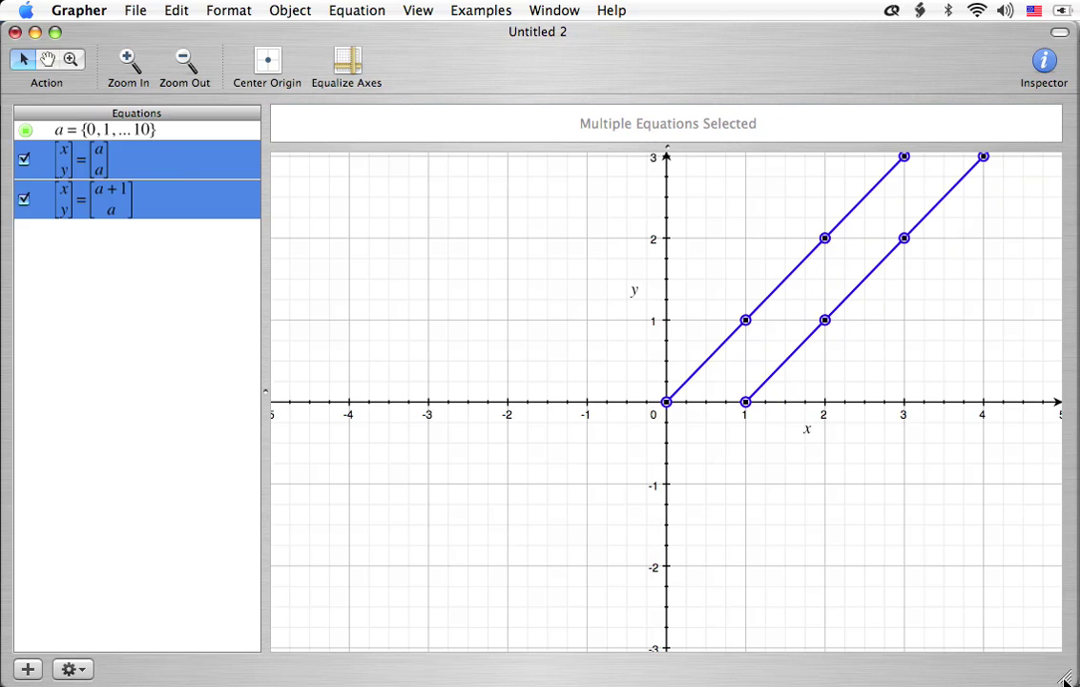
drag(1066, 679, 1062, 675)
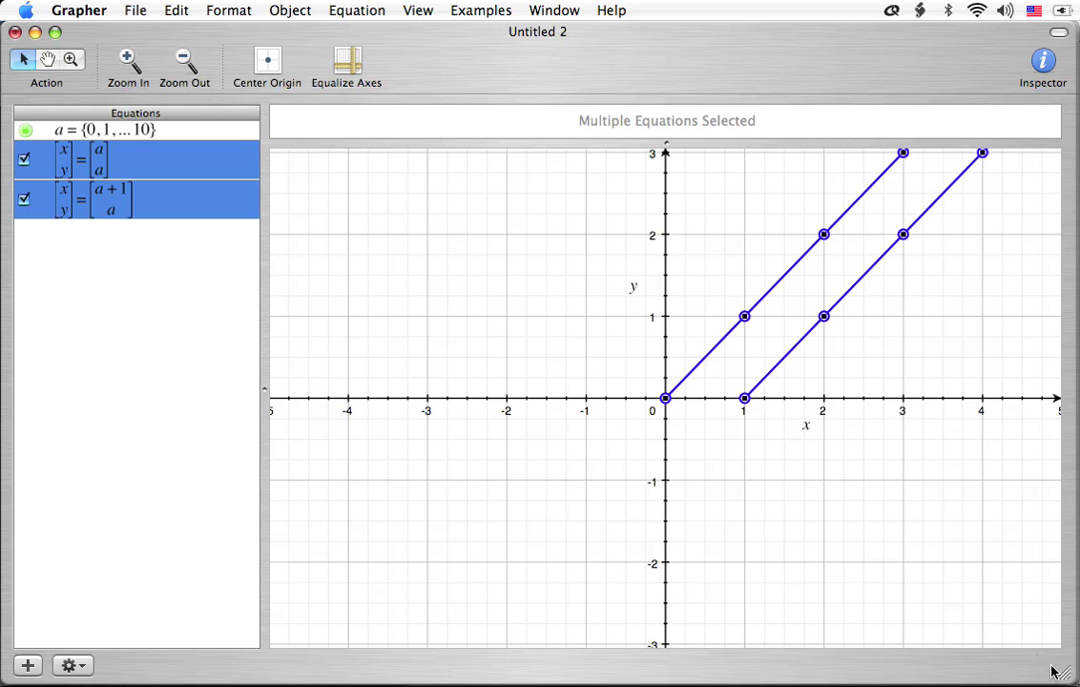
click(1044, 65)
click(614, 156)
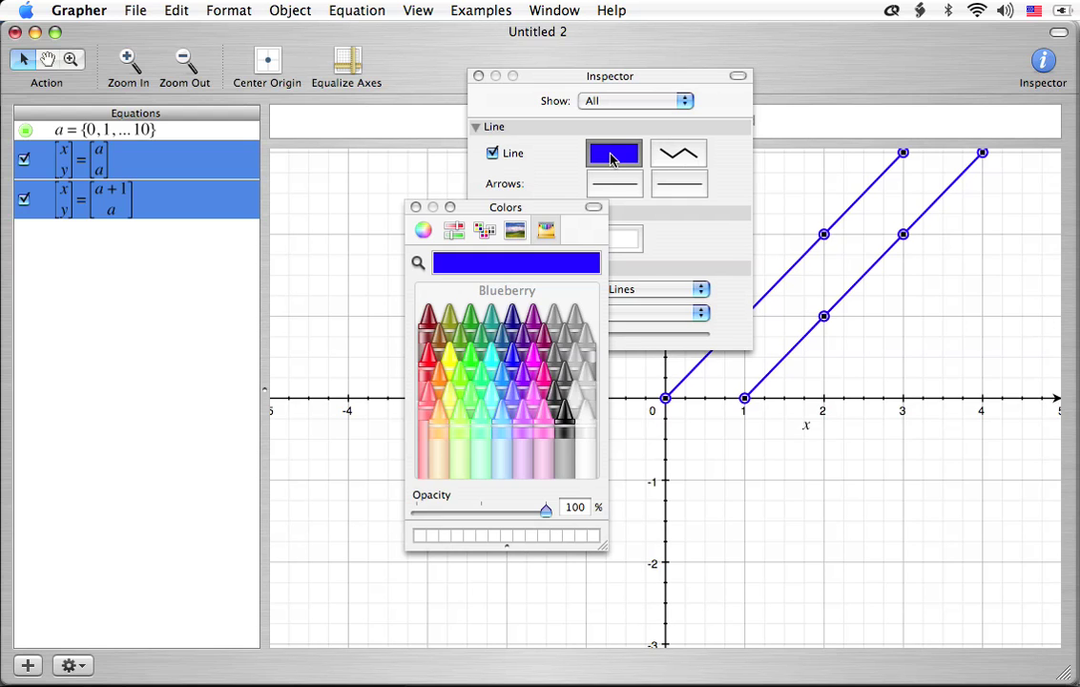
click(469, 355)
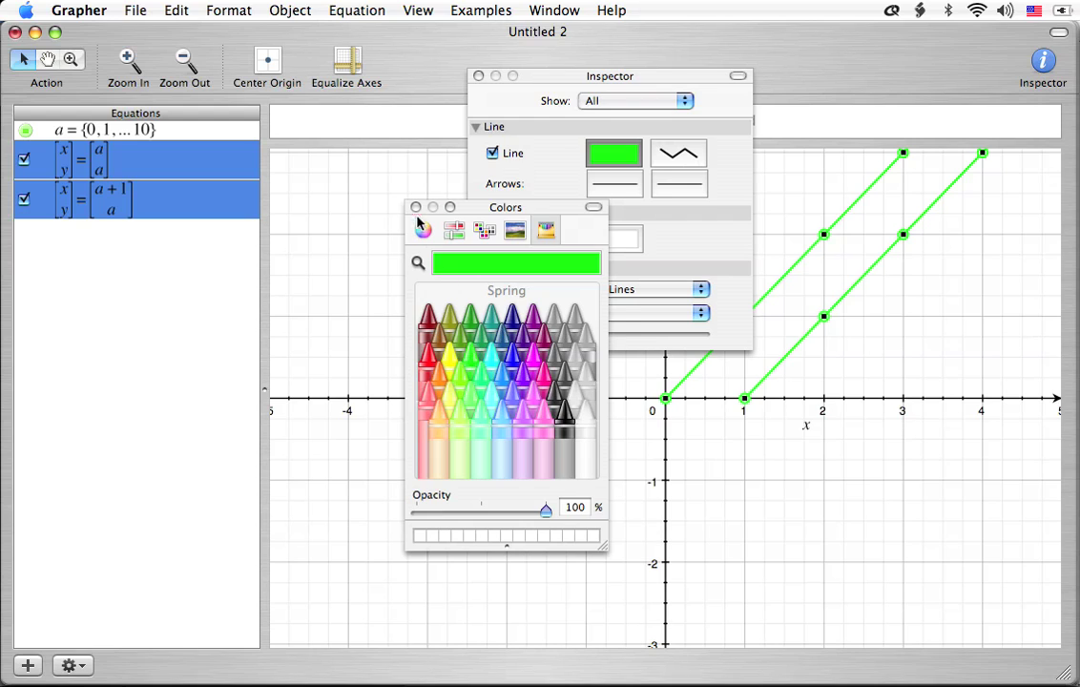
click(416, 208)
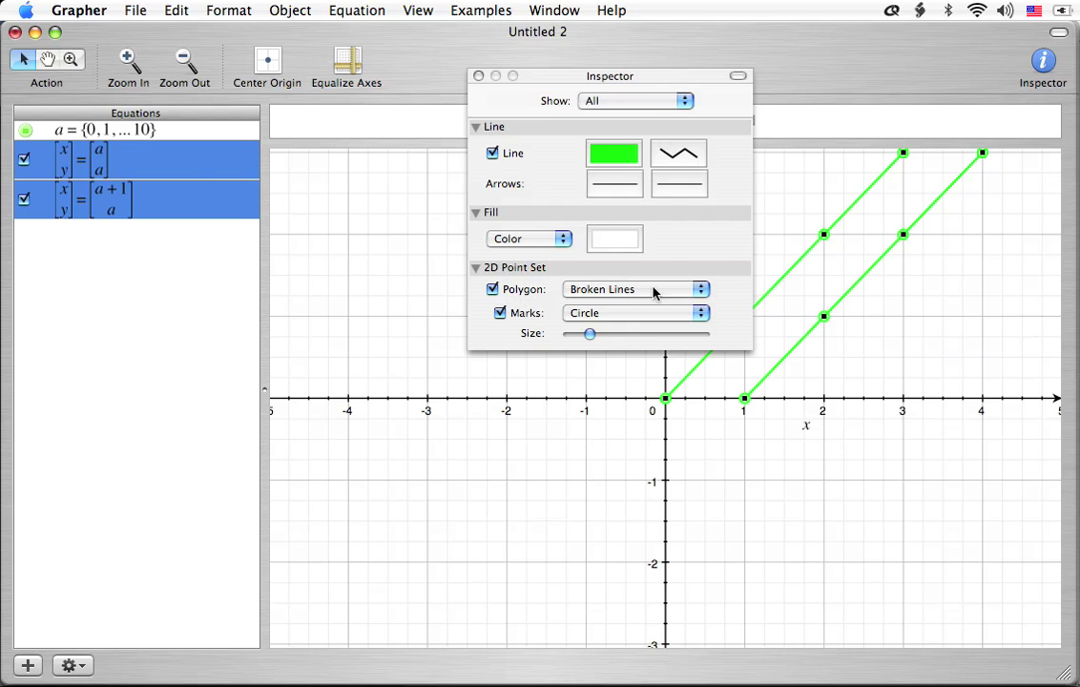
click(493, 290)
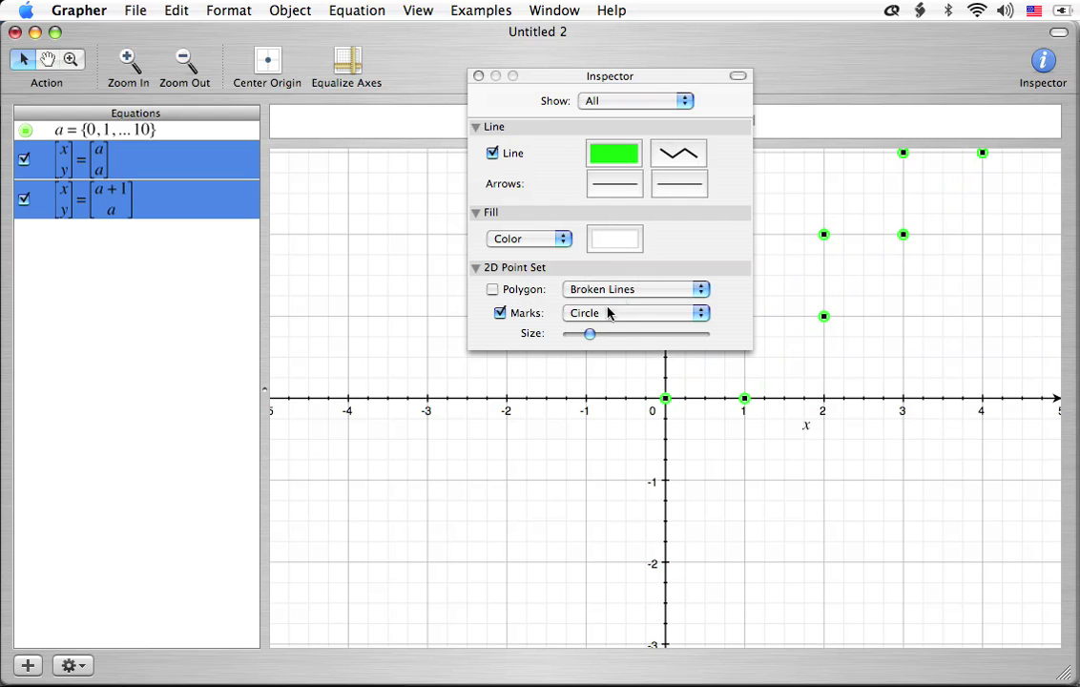
Make the point marks slightly smaller and give them a green Spring fill.
drag(586, 335, 582, 335)
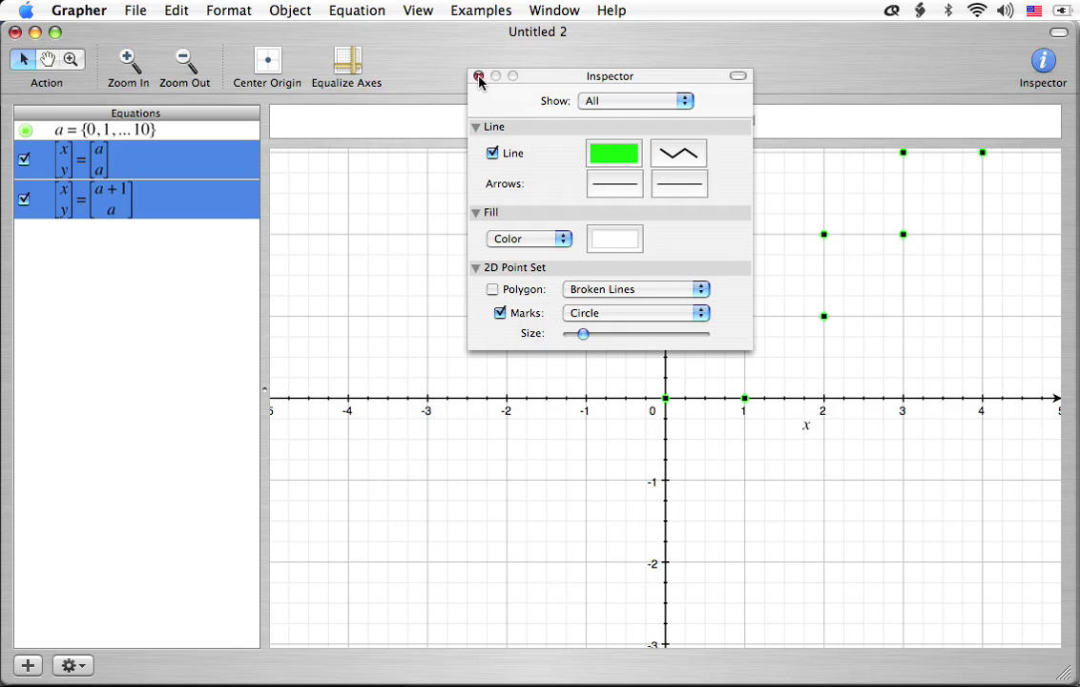
click(616, 238)
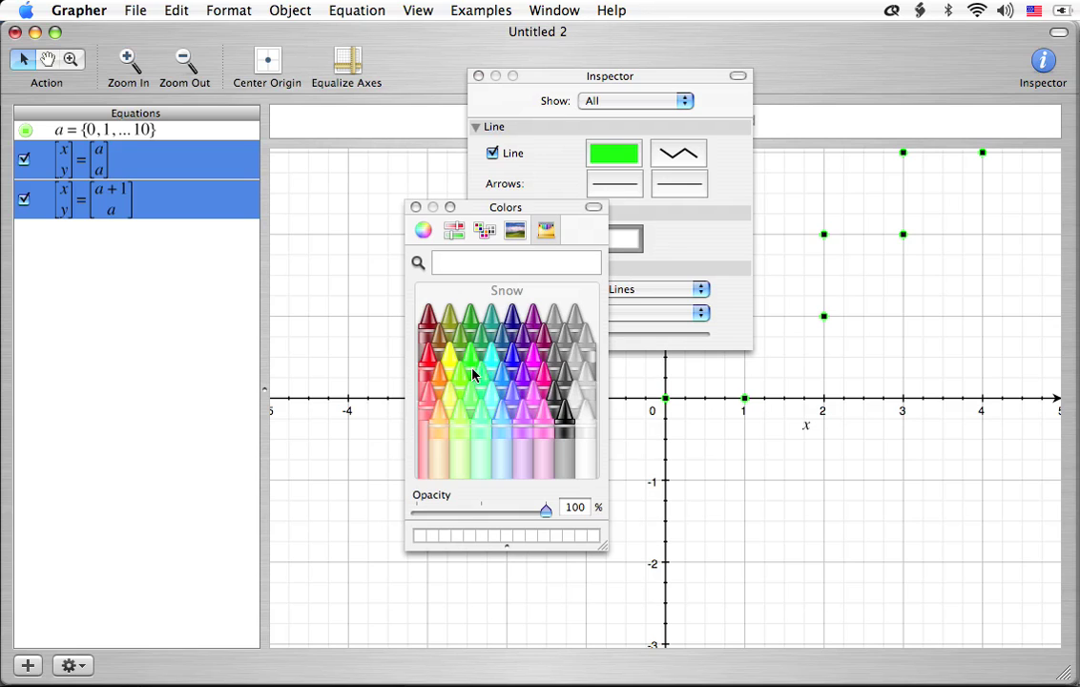
click(473, 375)
click(416, 207)
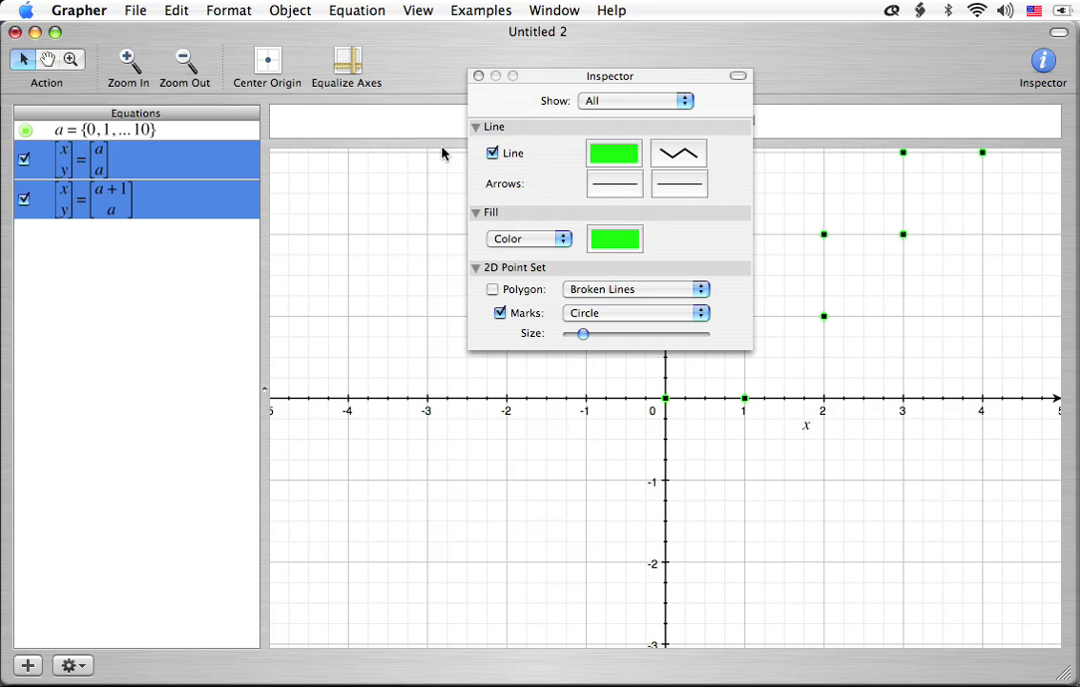
click(478, 76)
click(175, 314)
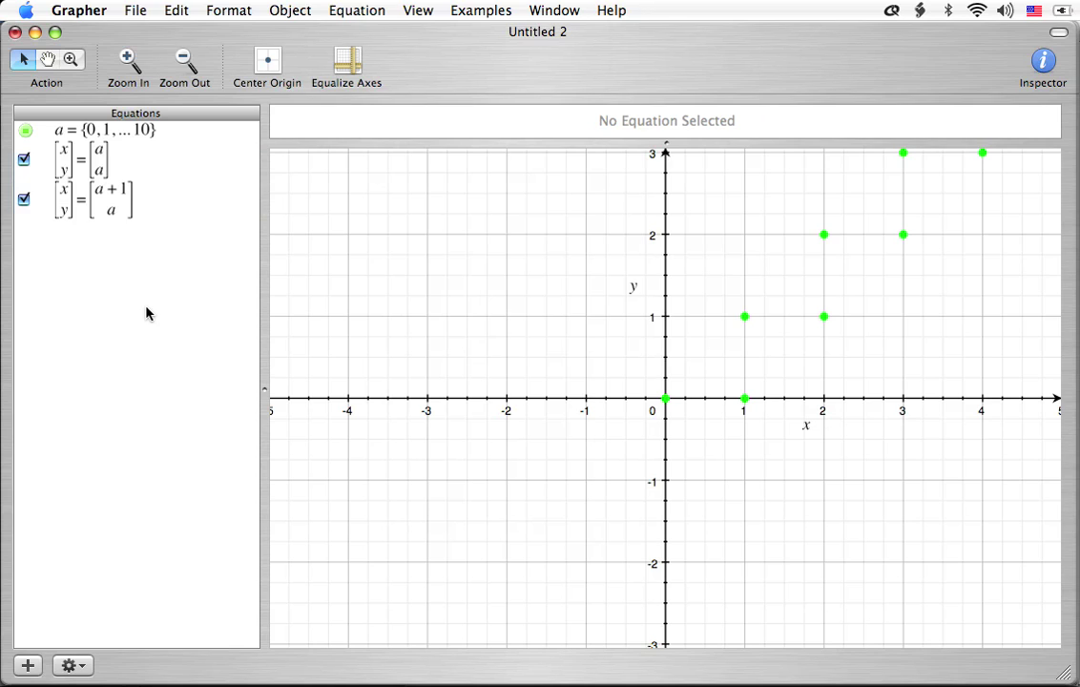
key(super+shift+n)
Start a y = equation holding a piecewise brace template set to 1 condition.
key(BackSpace)
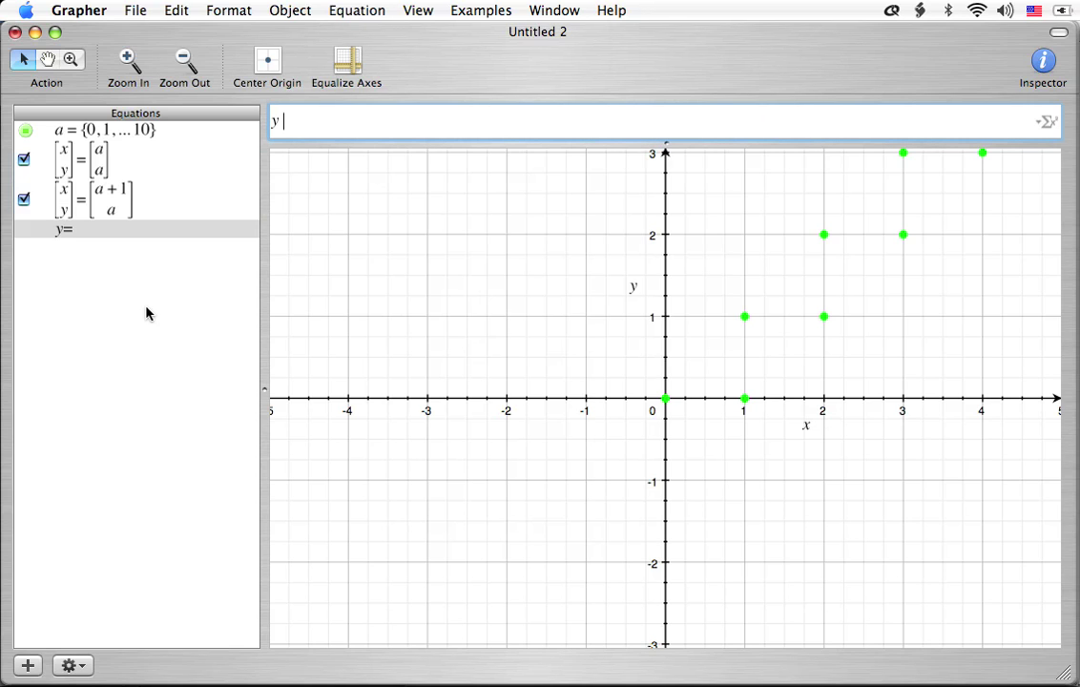
text(=)
click(1047, 122)
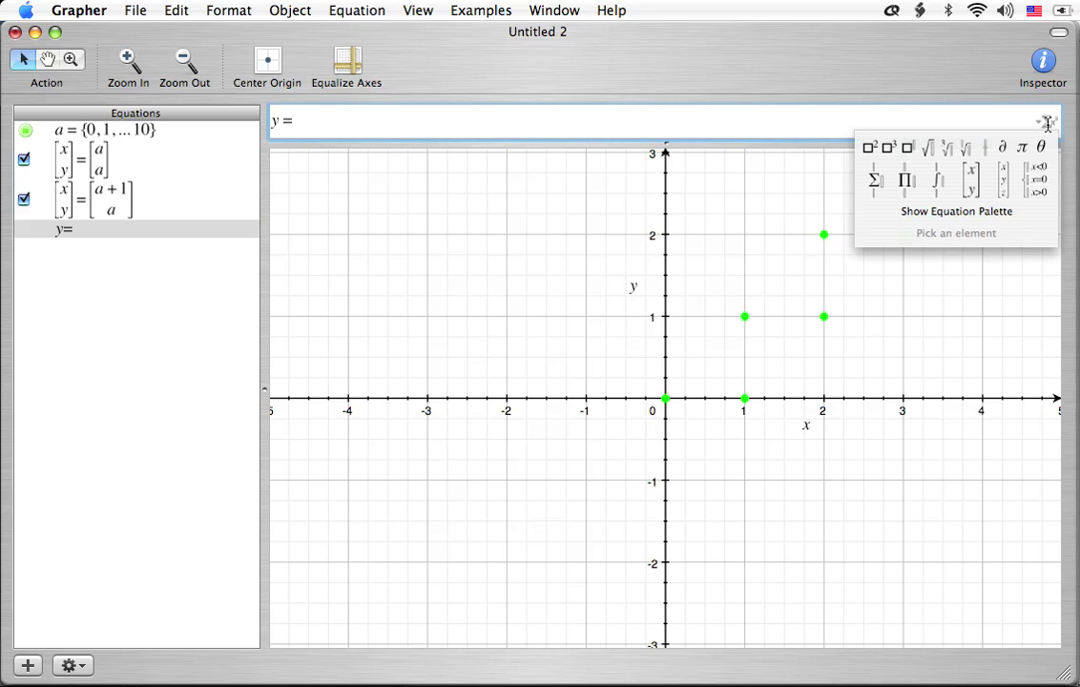
click(985, 219)
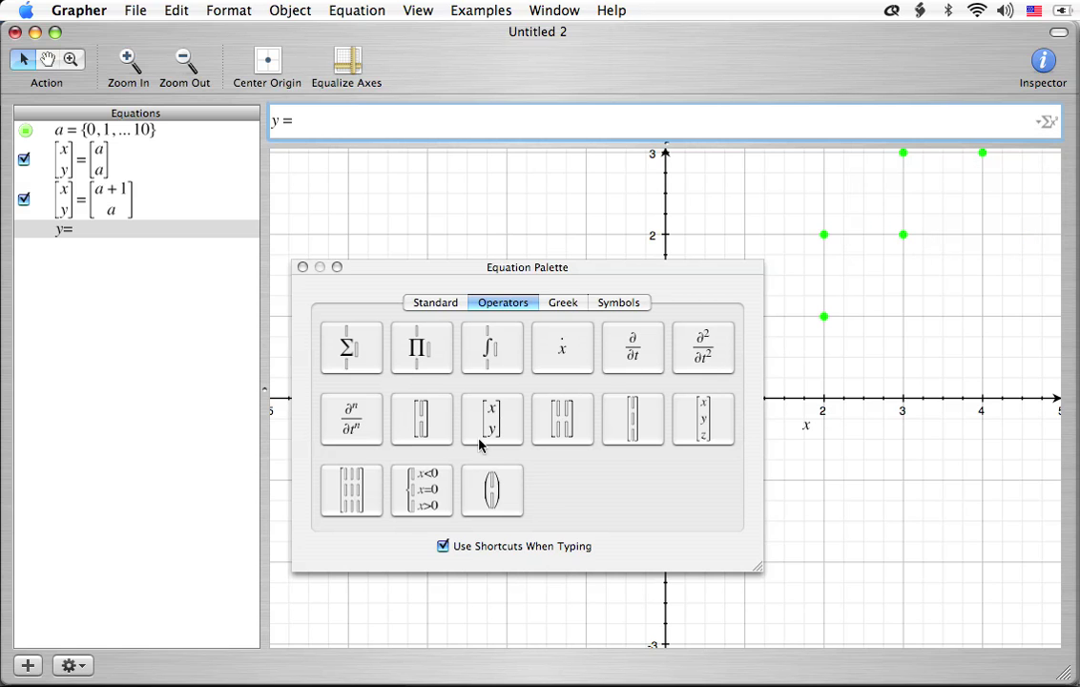
click(424, 492)
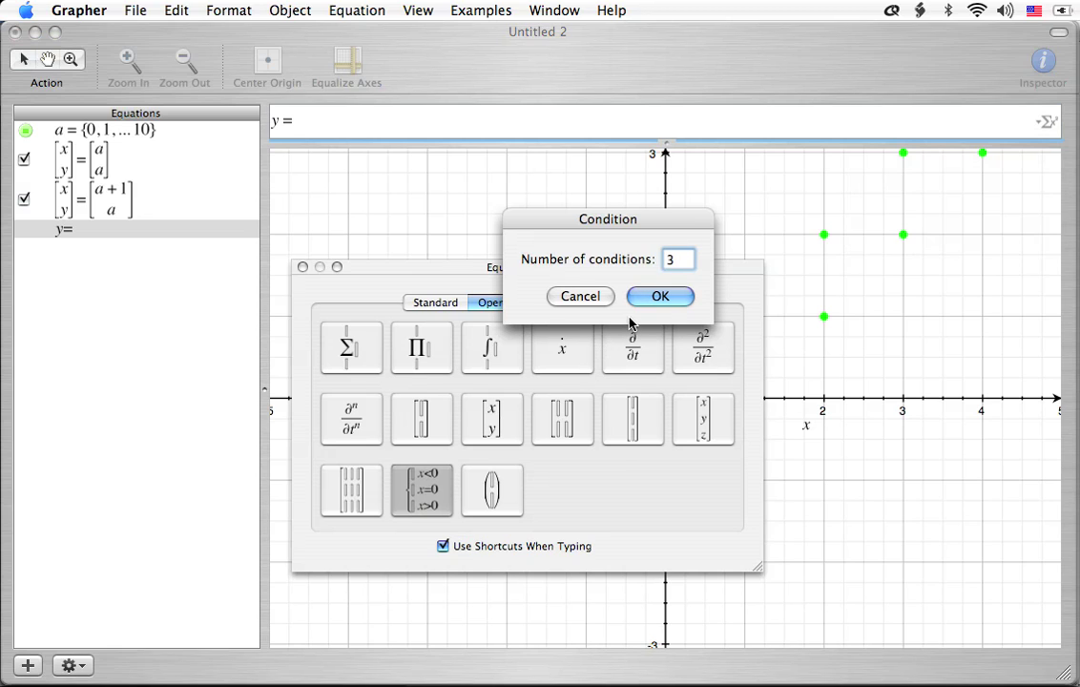
key(BackSpace)
text(1)
click(679, 295)
click(302, 267)
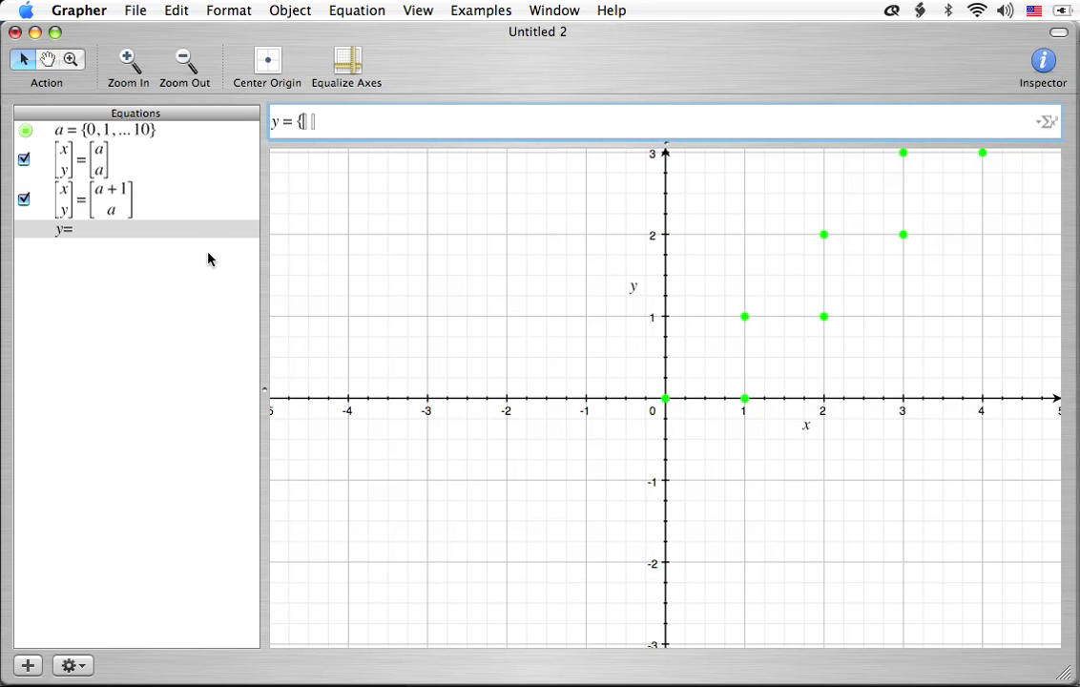
Enter y = a when x > a & x < a + 1 and commit the equation.
text(a)
text(x > a & x <)
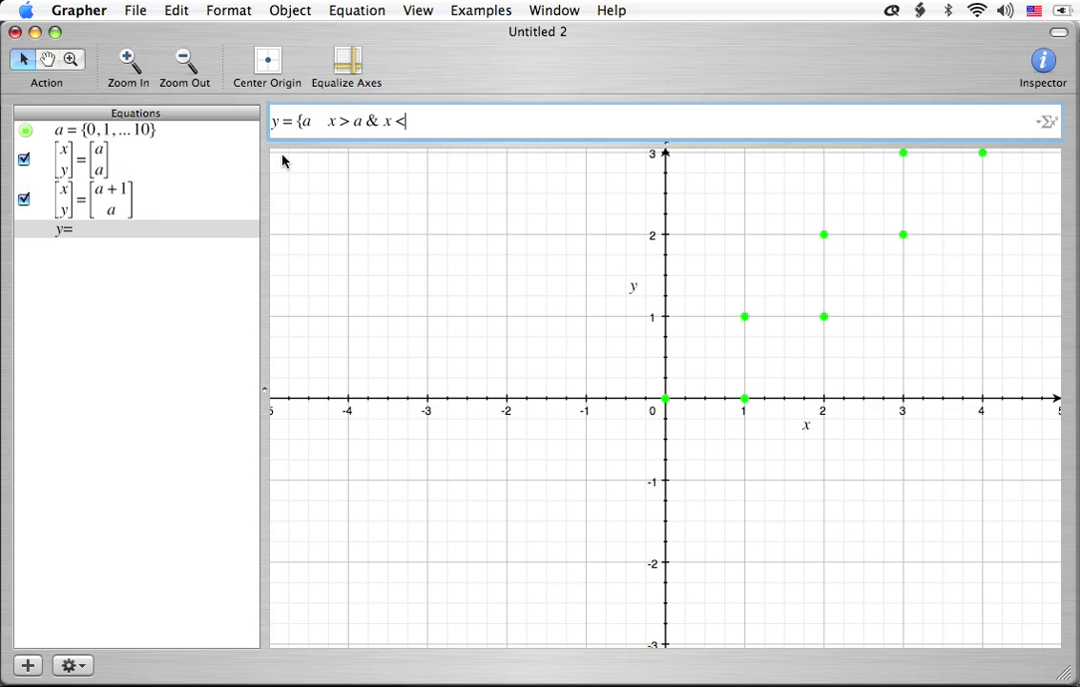
text( a + 1)
key(Return)
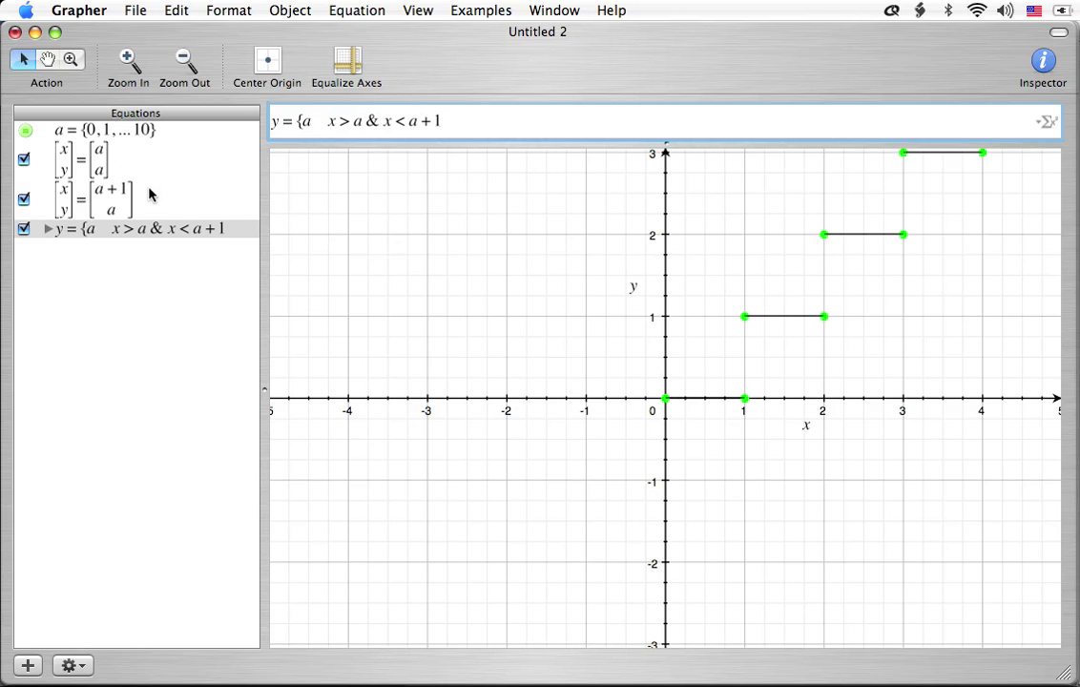
click(130, 244)
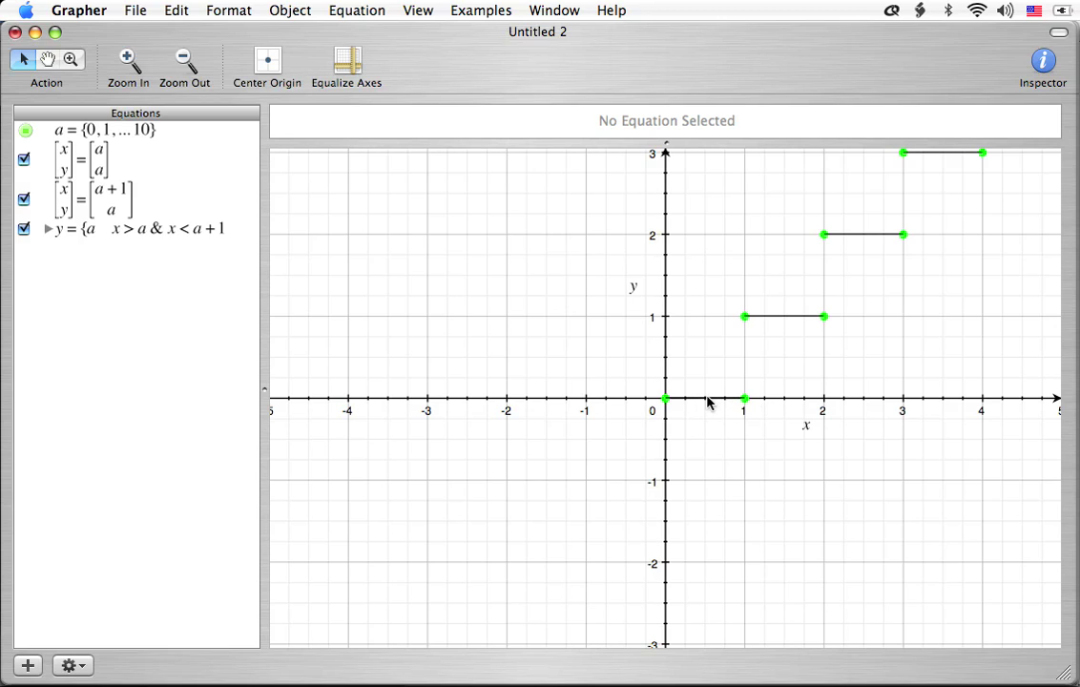
Change the step equation's line colour to the green Spring crayon in the Inspector.
click(138, 228)
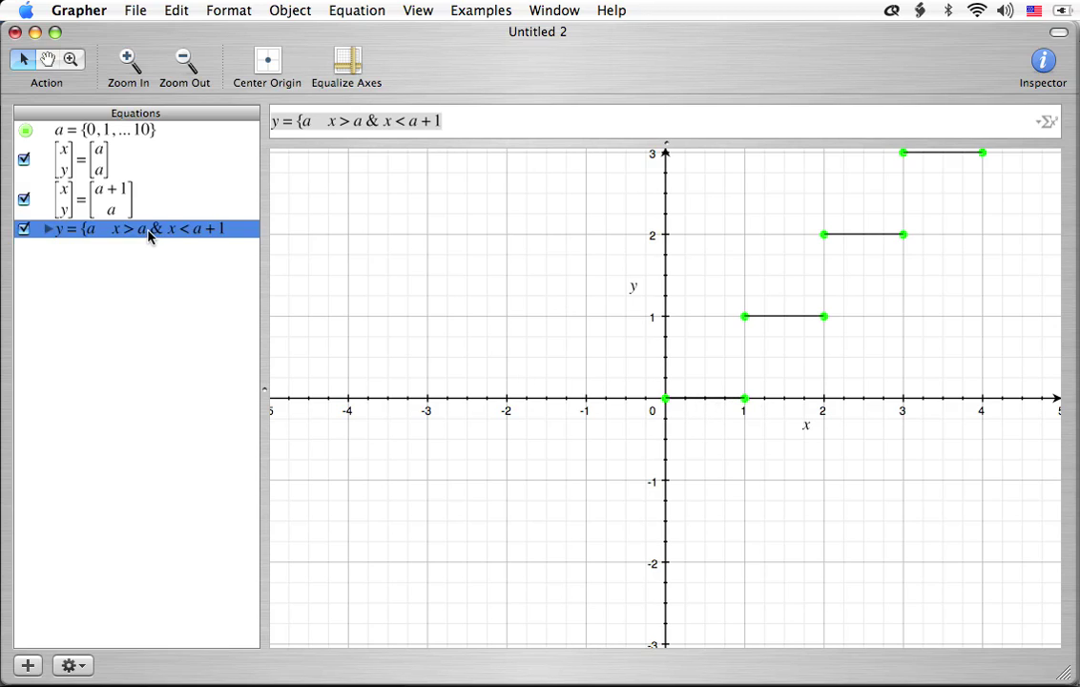
click(1050, 63)
click(614, 153)
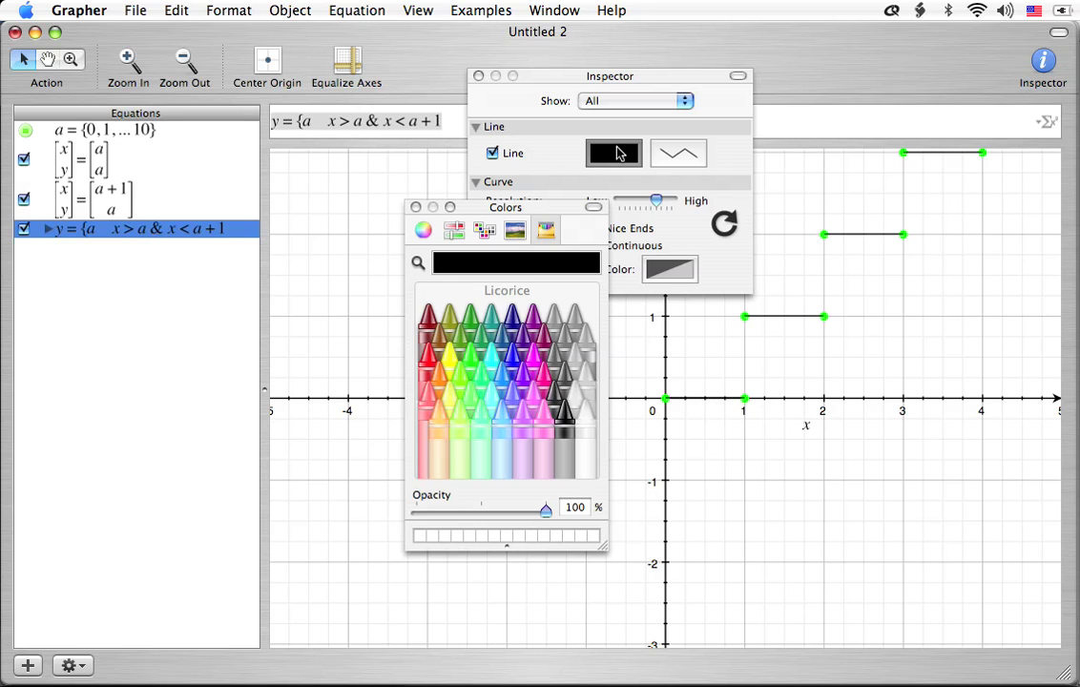
click(464, 368)
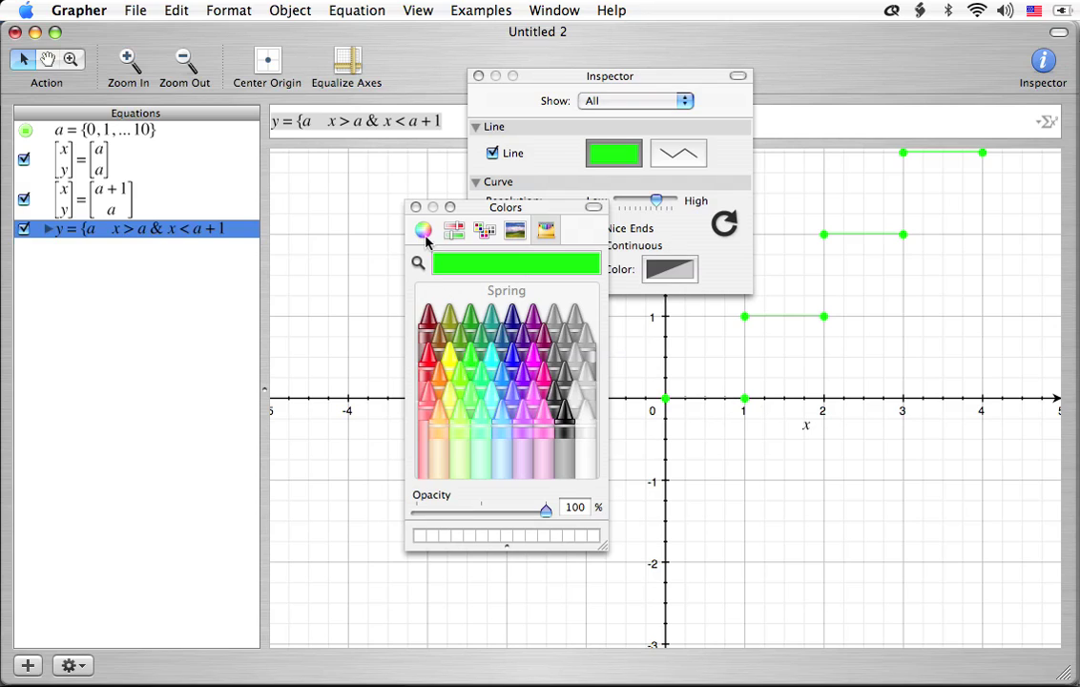
click(416, 207)
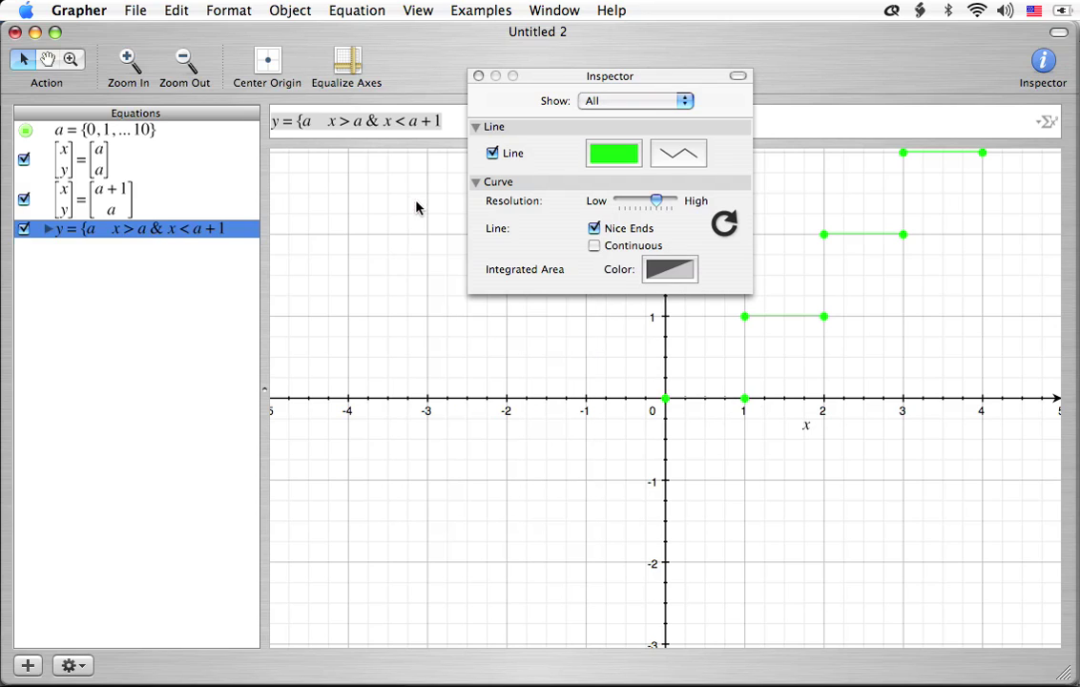
click(478, 75)
click(119, 344)
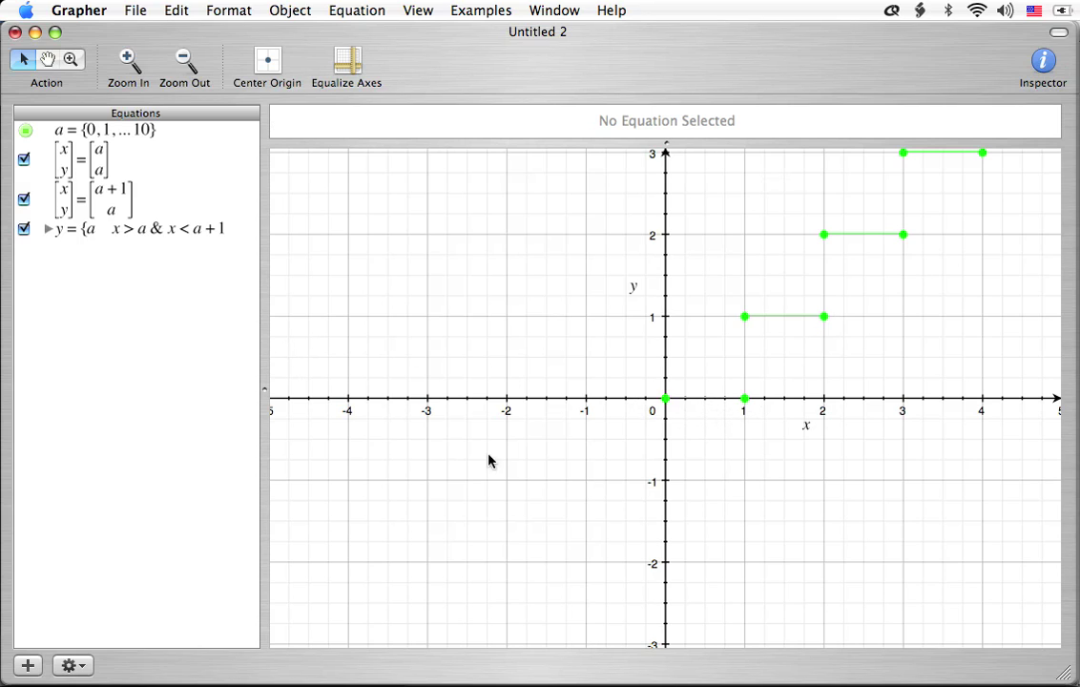
click(80, 206)
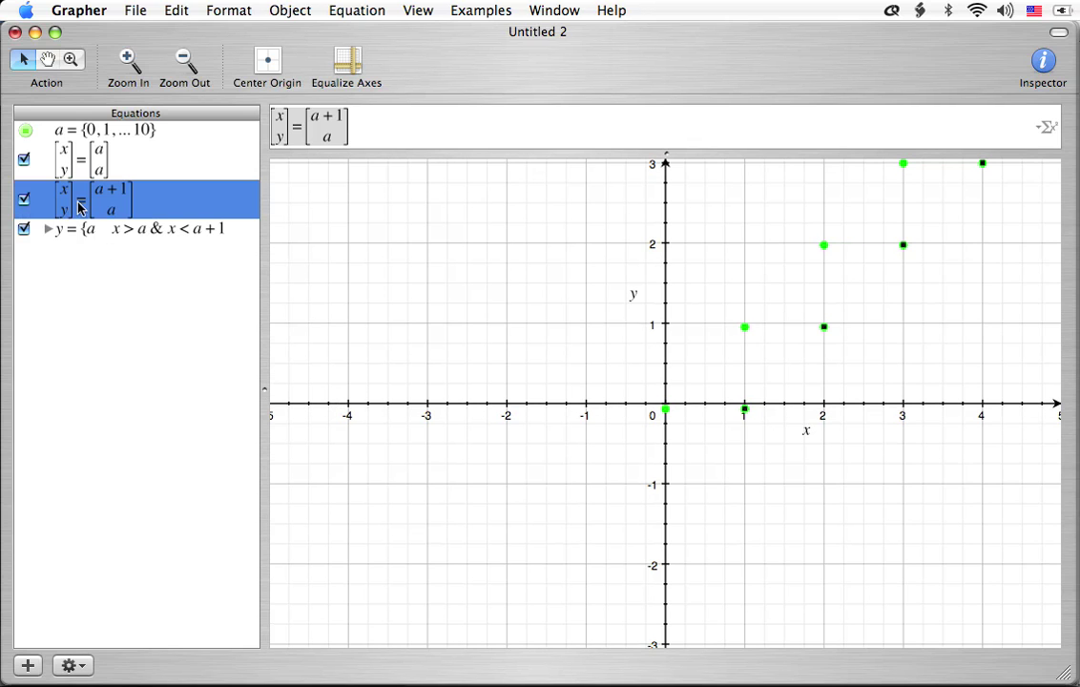
Give the right-endpoint points a Snow white fill and a slightly larger size.
click(1045, 66)
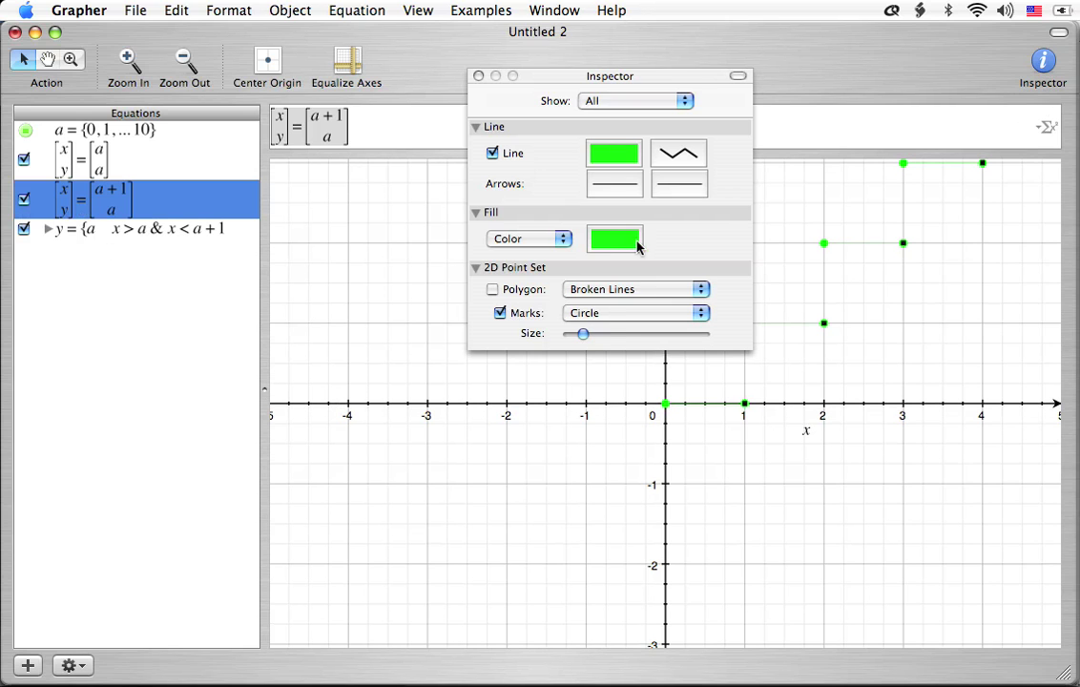
click(620, 241)
click(587, 412)
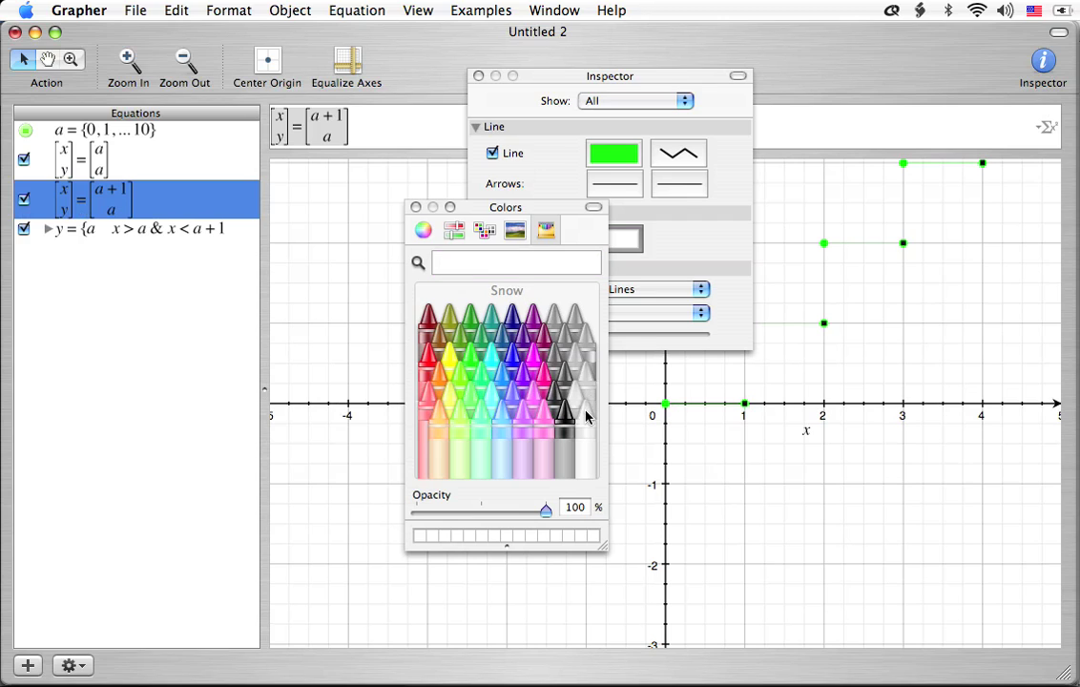
click(415, 208)
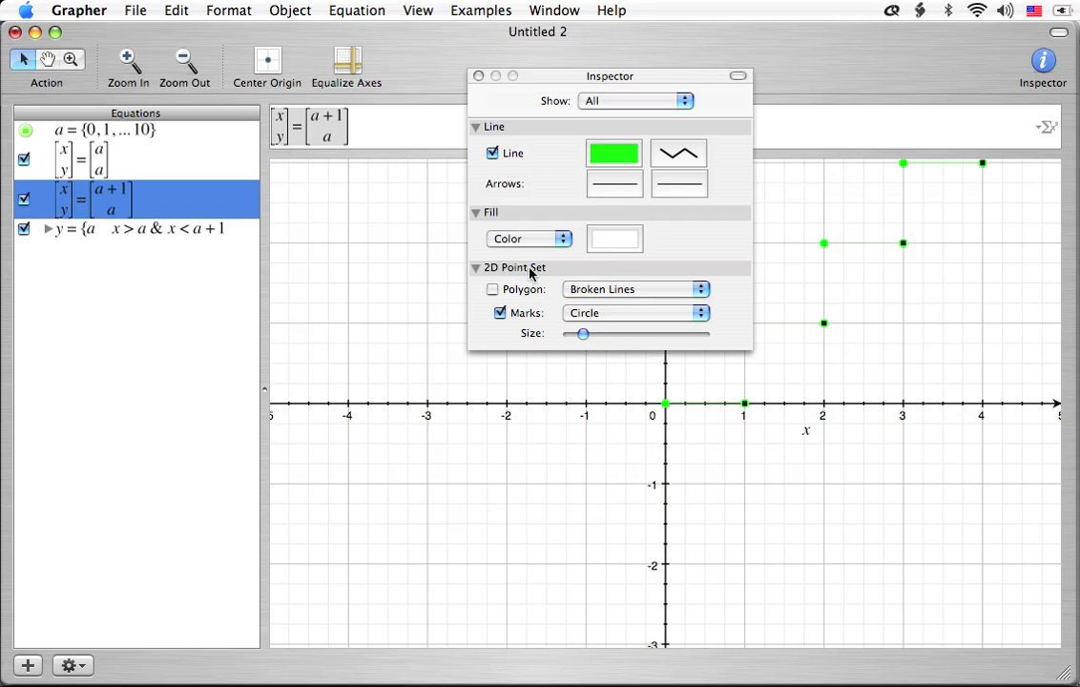
drag(584, 336, 588, 335)
click(479, 76)
click(178, 340)
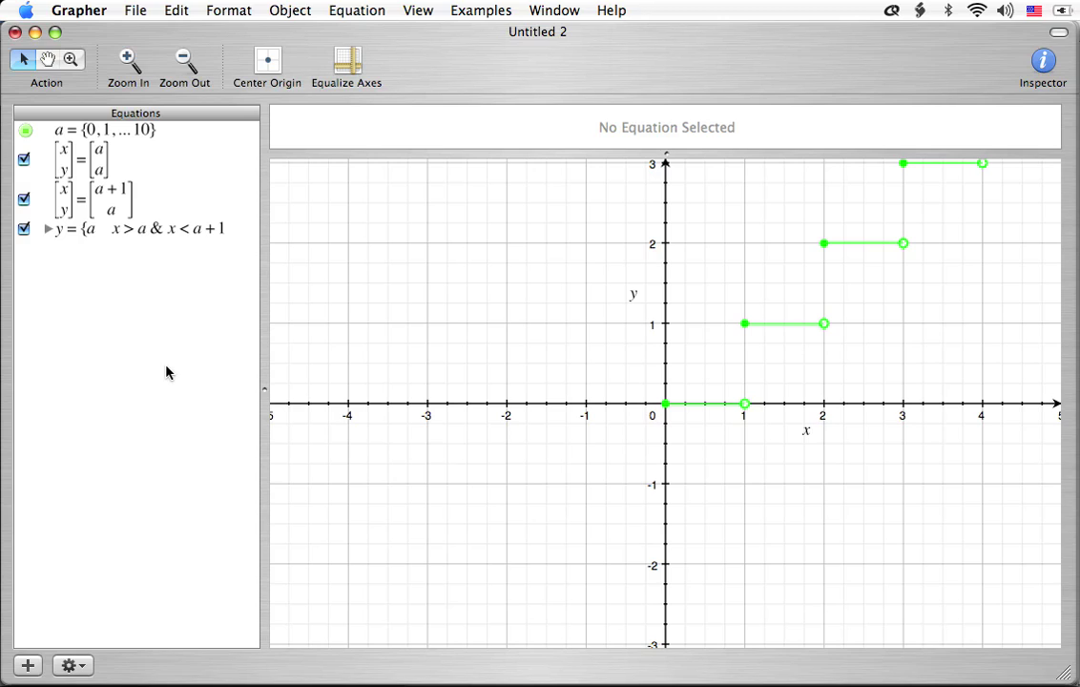
click(132, 133)
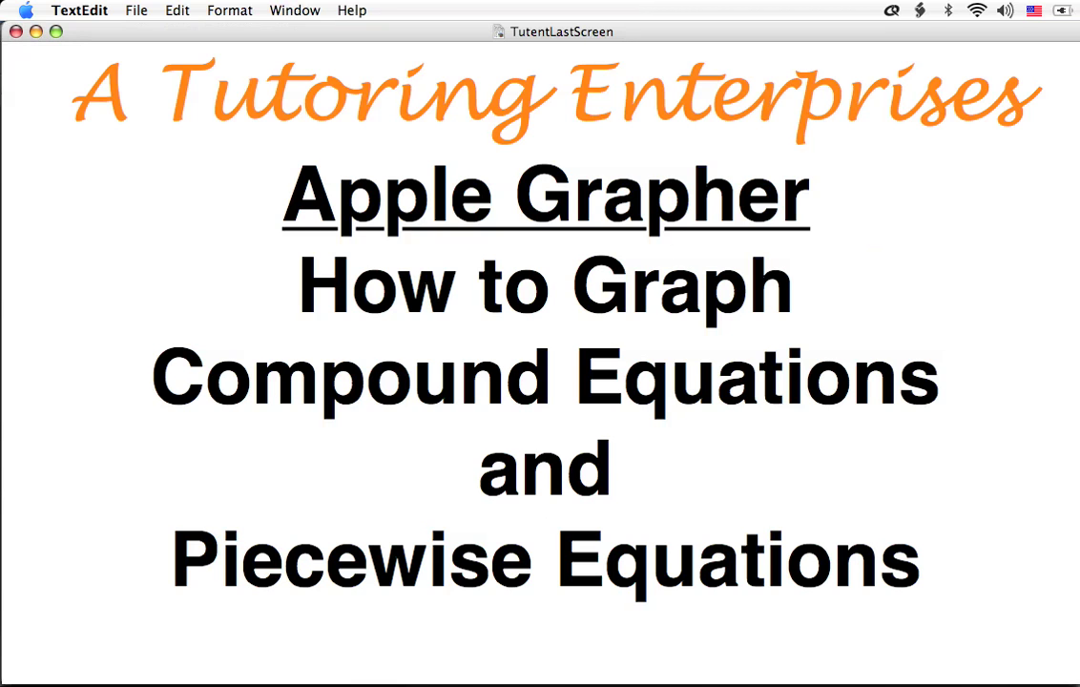
Scroll the TutentLastScreen document down past the e-mail and phone lines to its blank end.
scroll(540, 362, down, 10)
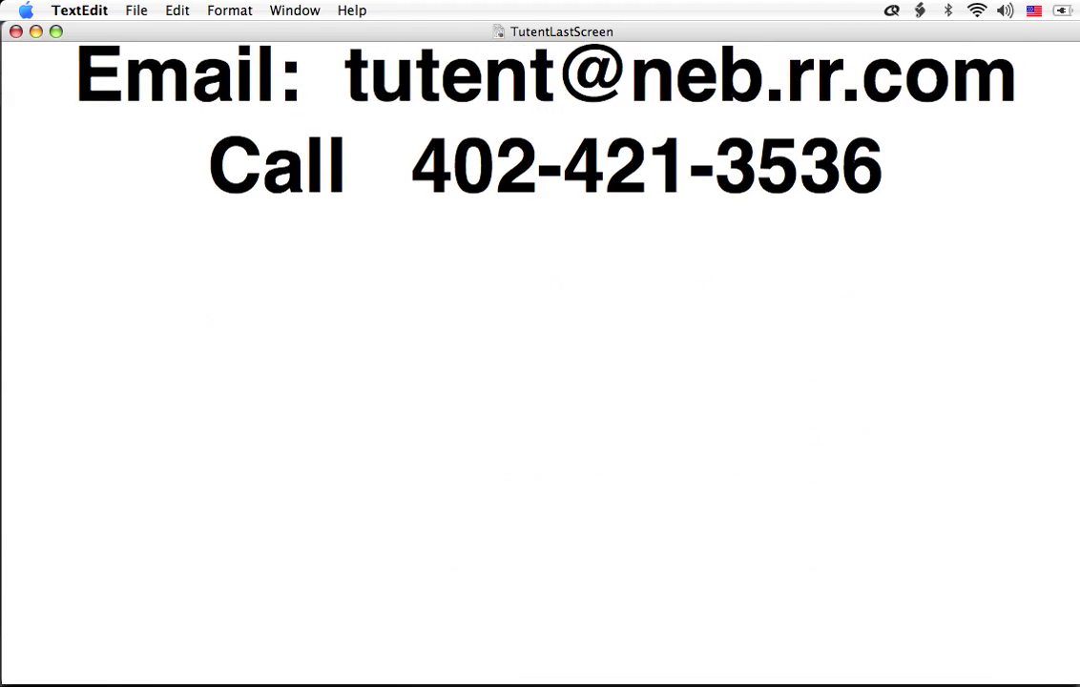
scroll(540, 362, down, 8)
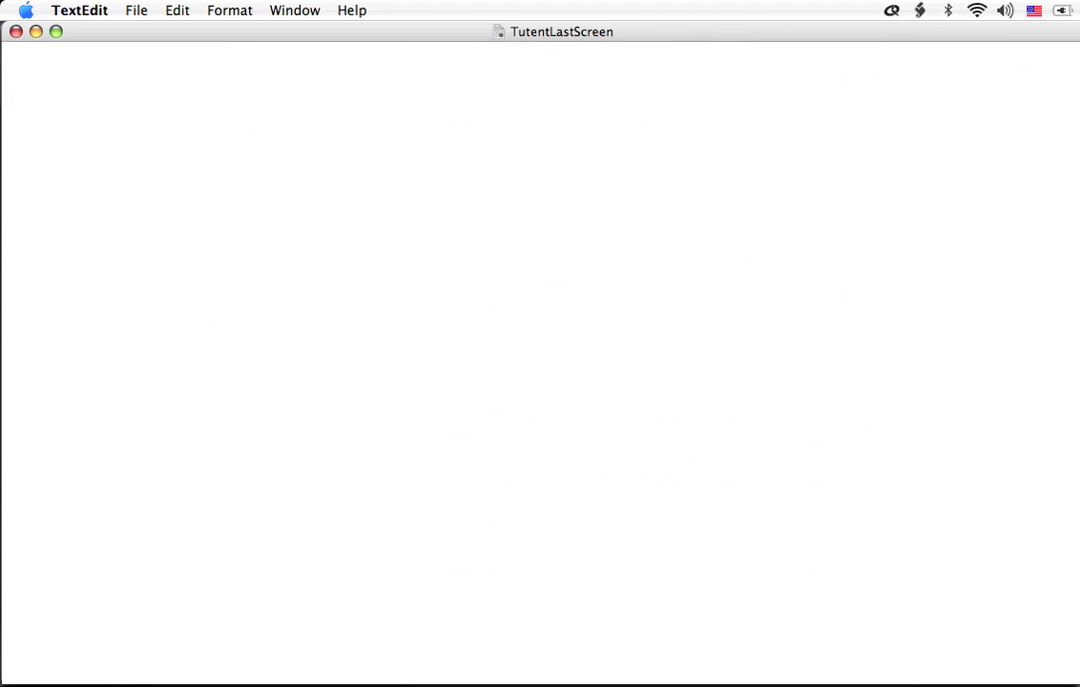